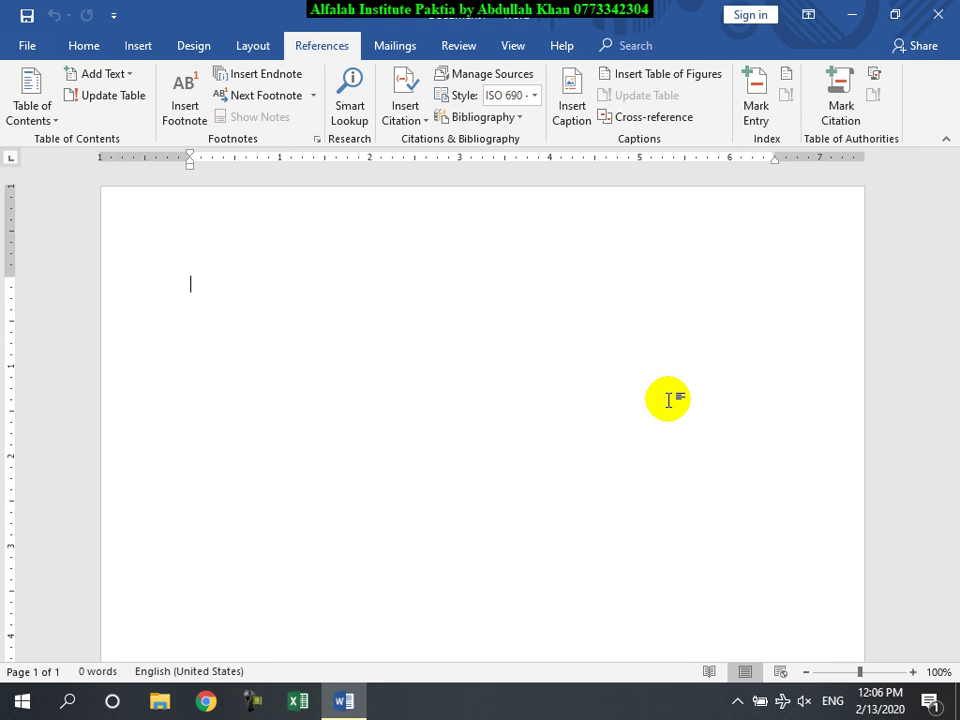
Step: Fill the empty page with =rand(999) sample text and type RAM after 'another device.'
{"action": "left_click", "coordinate": [473, 409]}
{"action": "type", "text": "=rand(999"}
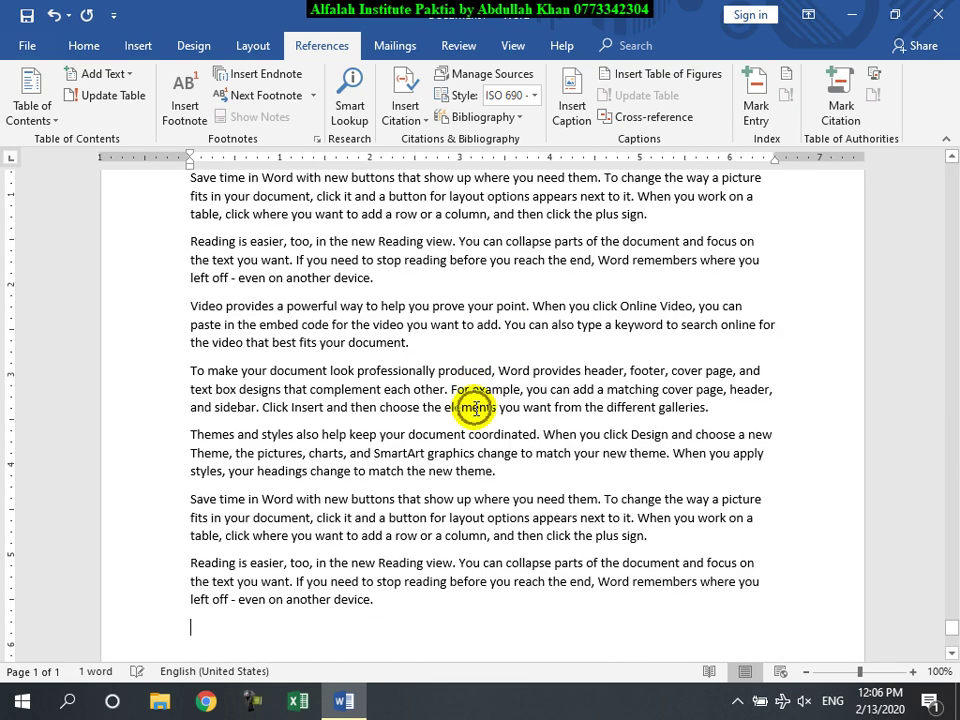
{"action": "left_click", "coordinate": [400, 290]}
{"action": "type", "text": "RAM"}
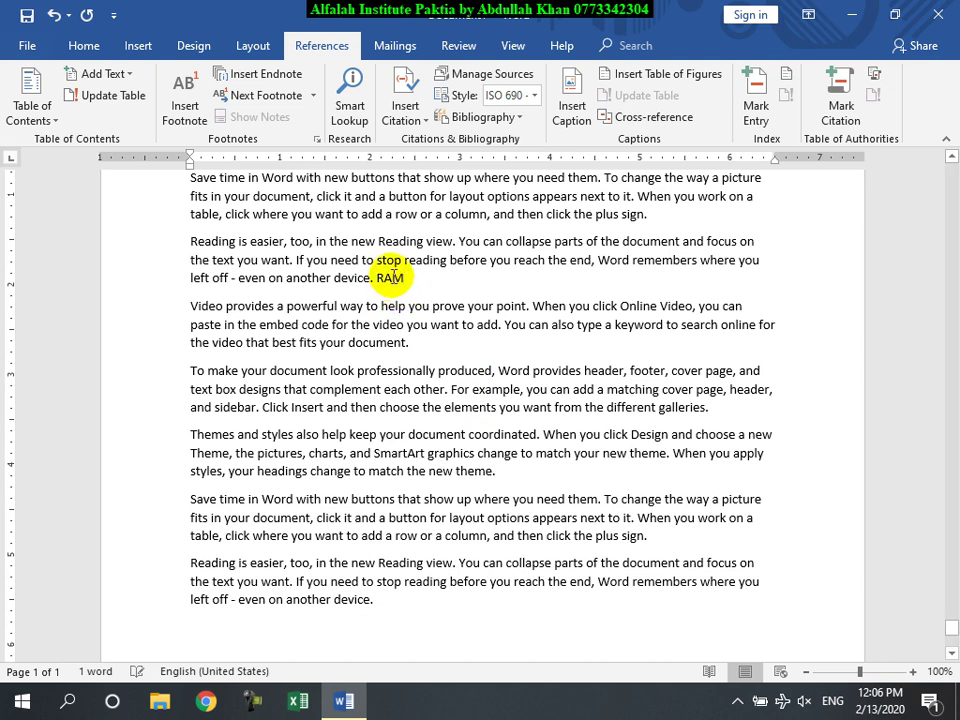
{"action": "double_click", "coordinate": [390, 278]}
{"action": "key", "text": "ctrl+c"}
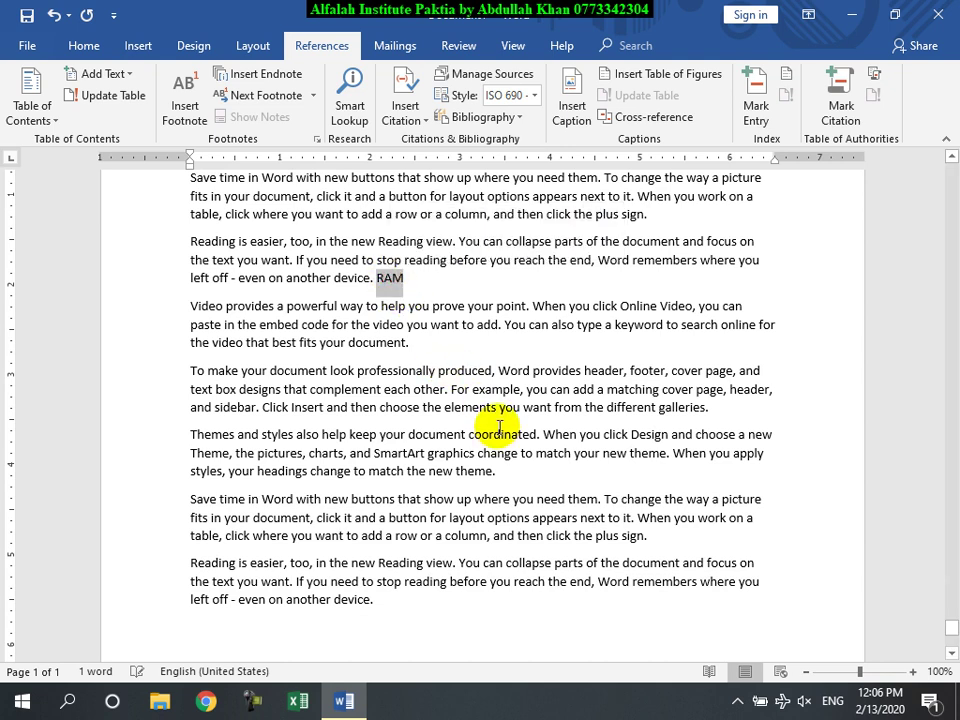
Step: Paste RAM after 'device.', another paragraph's end, and 'best fits your document.'
{"action": "scroll", "coordinate": [500, 425], "scroll_direction": "up", "scroll_amount": 8}
{"action": "scroll", "coordinate": [520, 413], "scroll_direction": "down", "scroll_amount": 2}
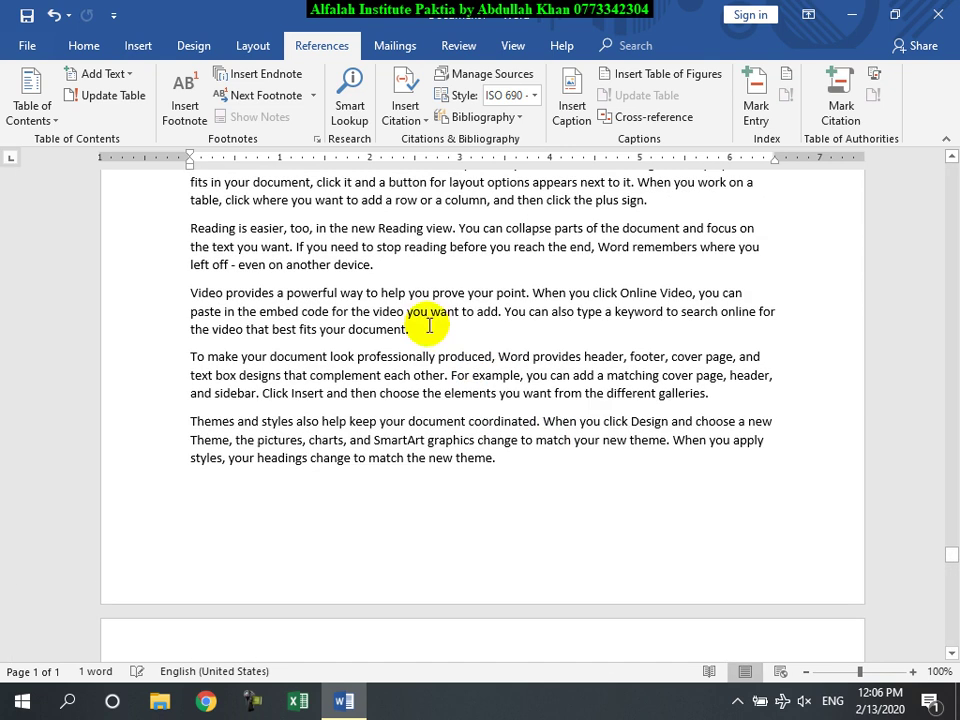
{"action": "left_click", "coordinate": [421, 266]}
{"action": "key", "text": "ctrl+v"}
{"action": "scroll", "coordinate": [420, 267], "scroll_direction": "up", "scroll_amount": 10}
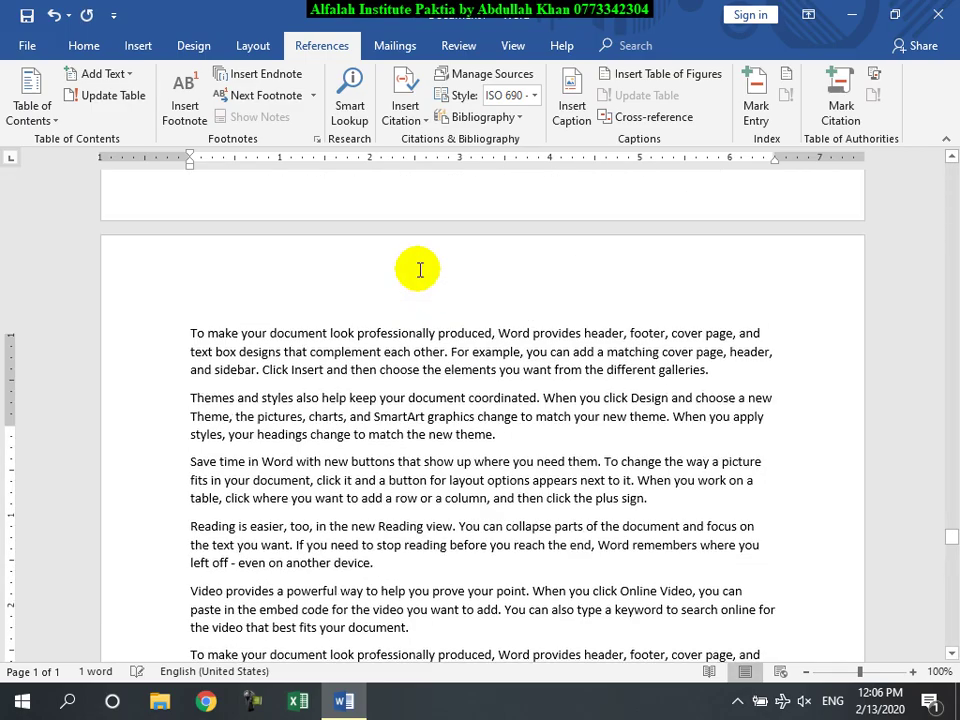
{"action": "left_click", "coordinate": [400, 311]}
{"action": "key", "text": "ctrl+v"}
{"action": "scroll", "coordinate": [404, 312], "scroll_direction": "up", "scroll_amount": 6}
{"action": "scroll", "coordinate": [400, 311], "scroll_direction": "up", "scroll_amount": 10}
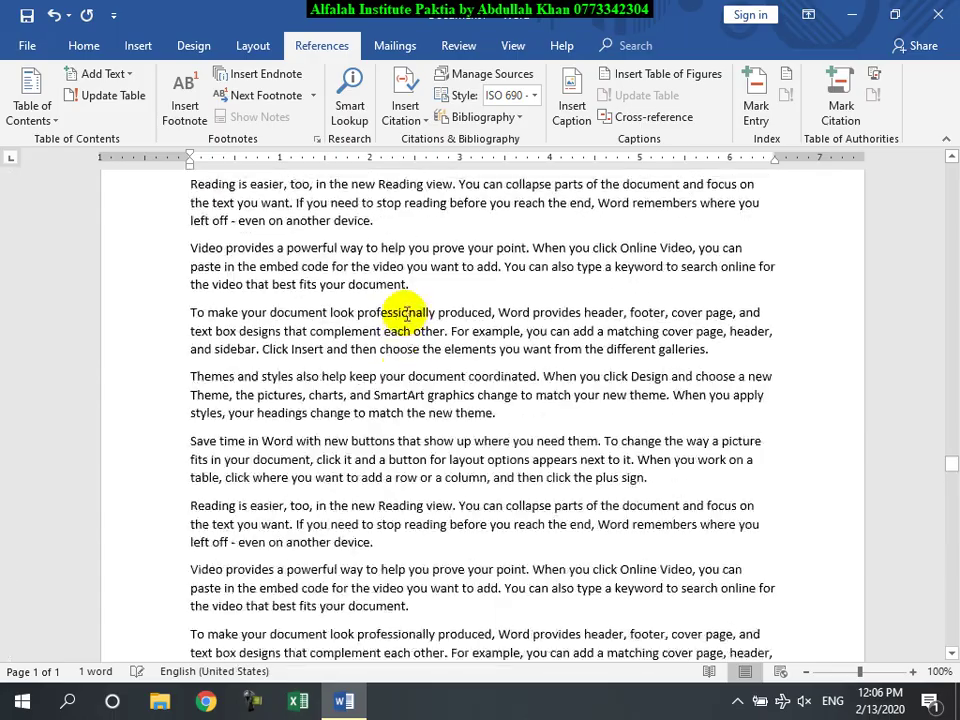
{"action": "scroll", "coordinate": [415, 288], "scroll_direction": "up", "scroll_amount": 6}
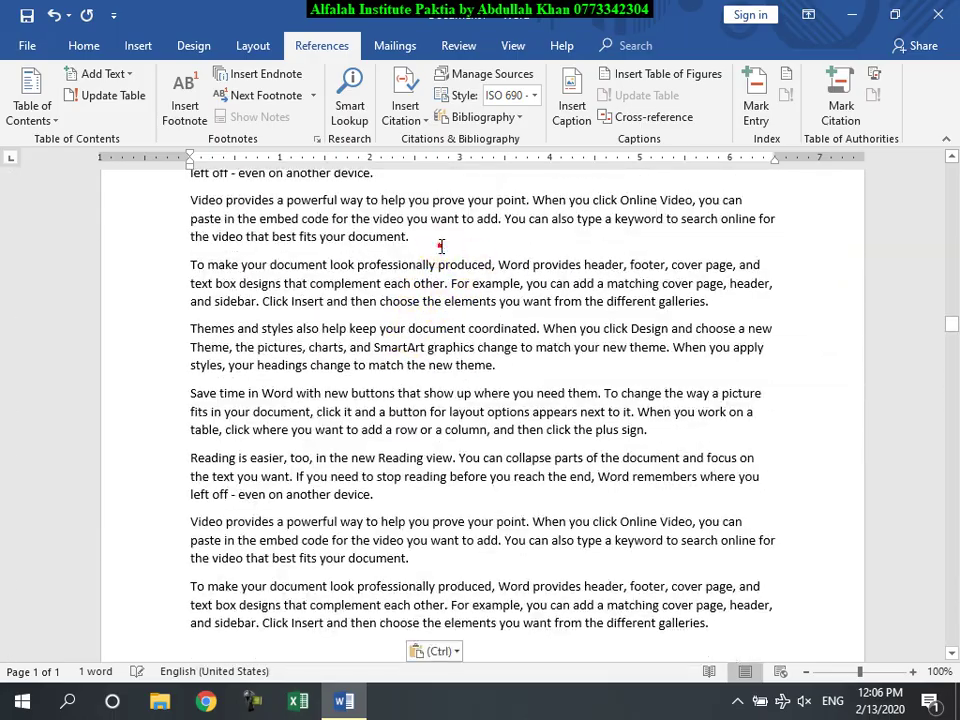
{"action": "left_click", "coordinate": [439, 245]}
{"action": "key", "text": "ctrl+v"}
{"action": "double_click", "coordinate": [428, 240]}
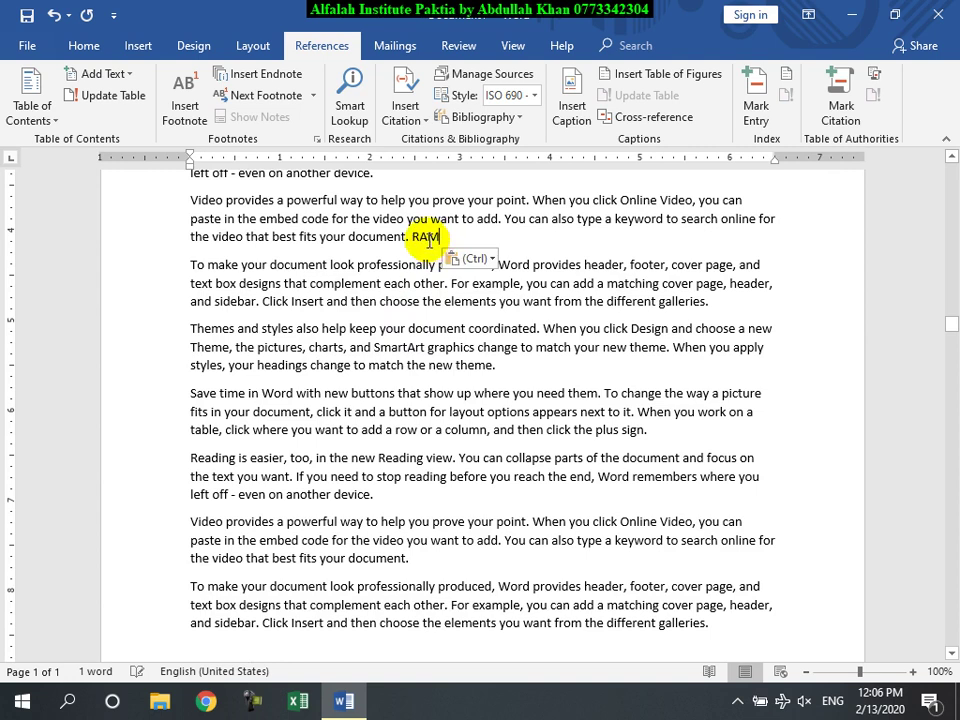
Step: Mark all occurrences of the selected word RAM as index entries
{"action": "left_click", "coordinate": [756, 108]}
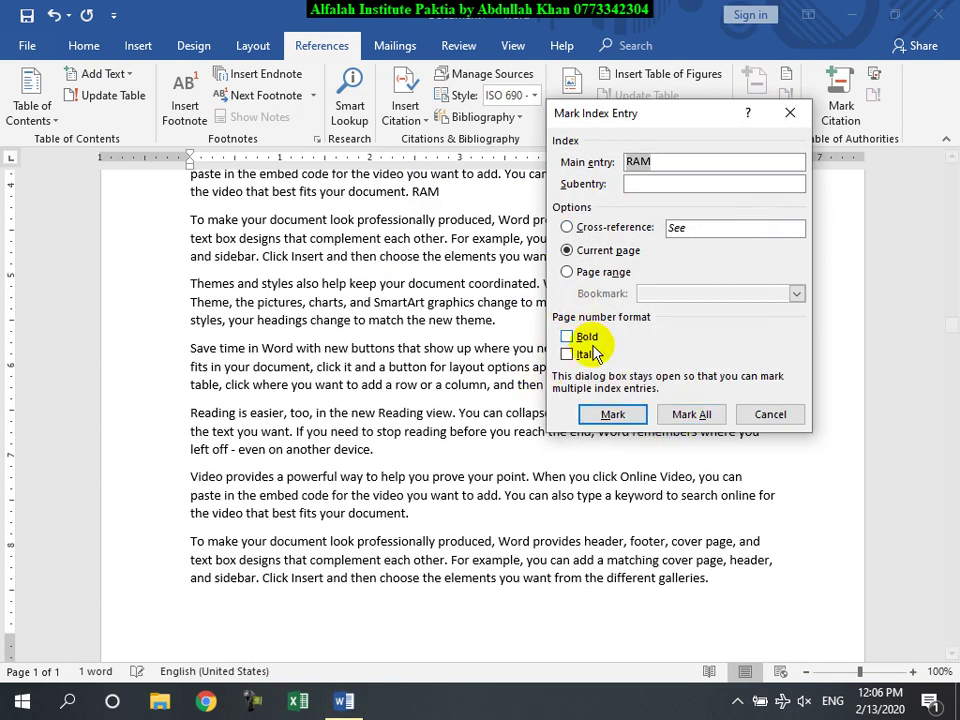
{"action": "left_click", "coordinate": [690, 428]}
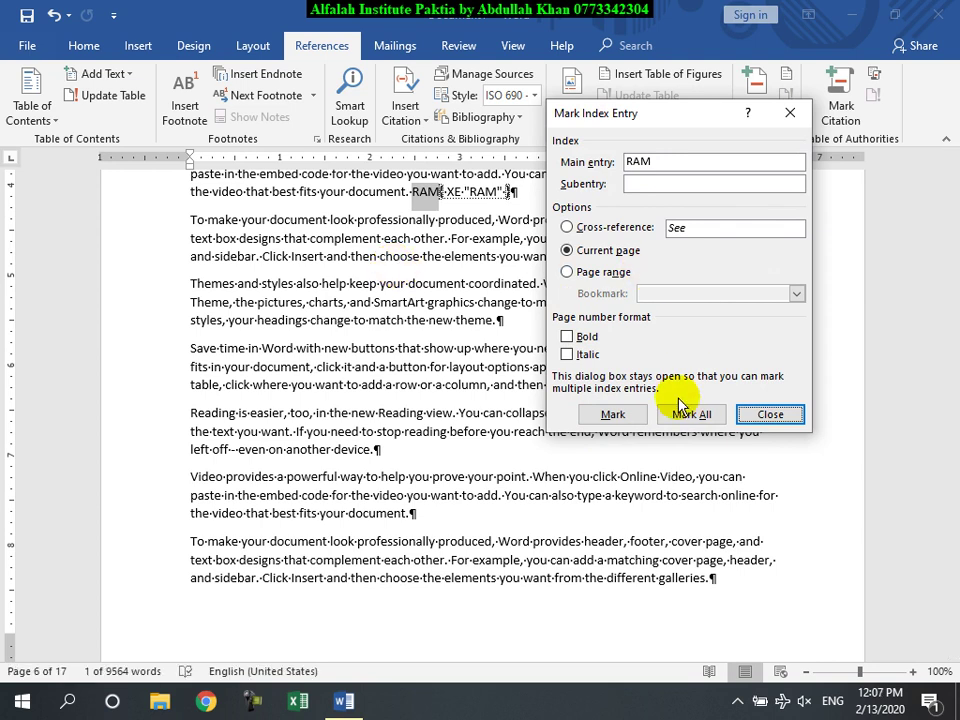
{"action": "left_click", "coordinate": [770, 414]}
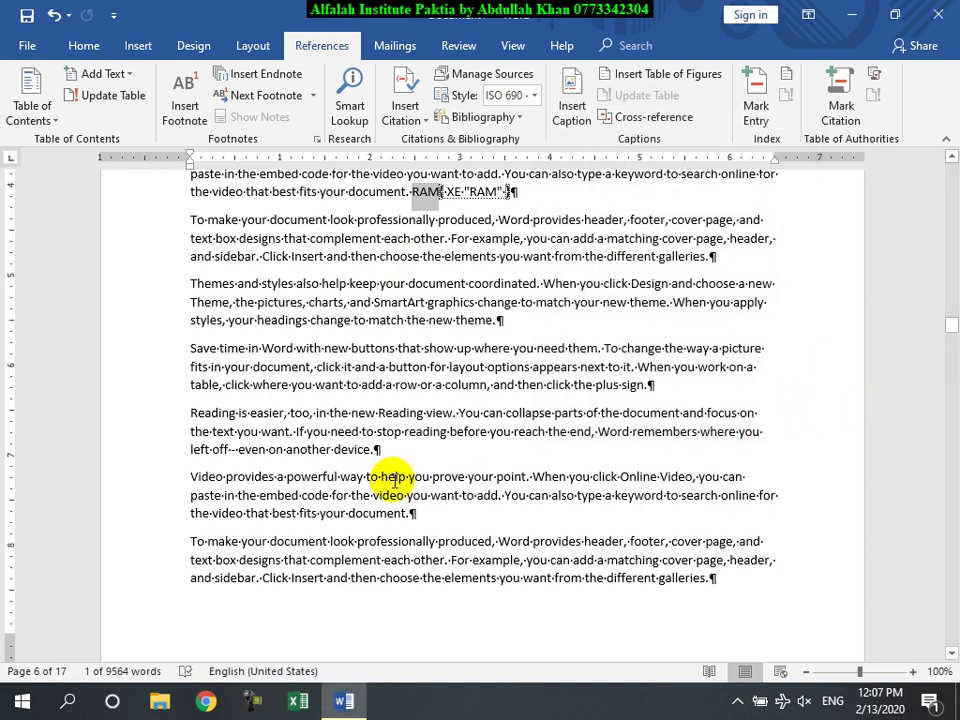
Step: Hide the formatting marks and return the cursor to after 'document.'
{"action": "left_click", "coordinate": [82, 46]}
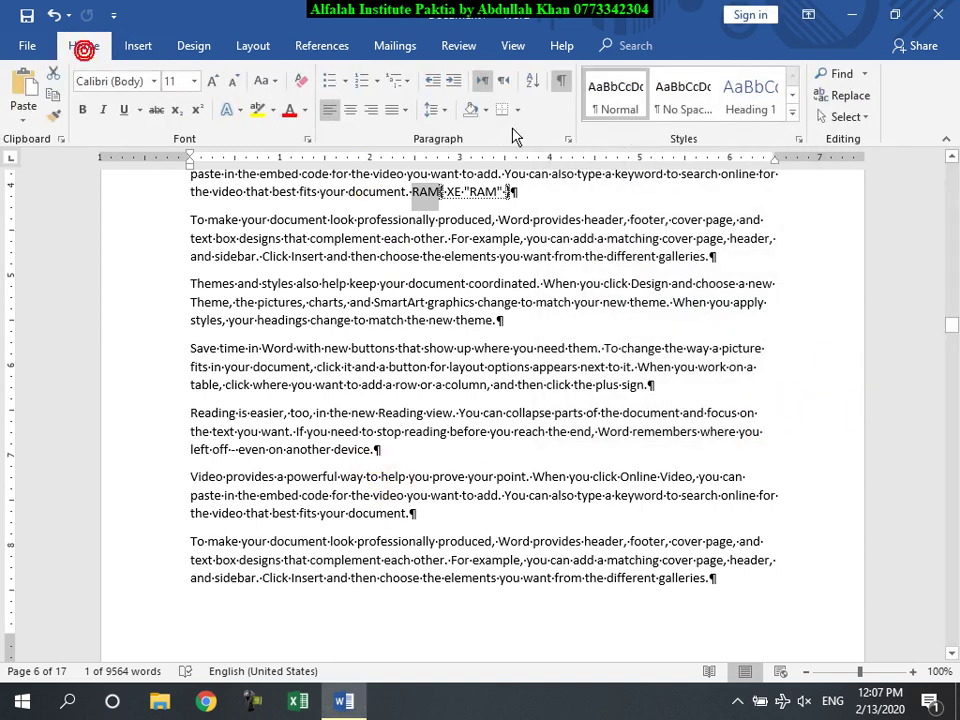
{"action": "left_click", "coordinate": [560, 81]}
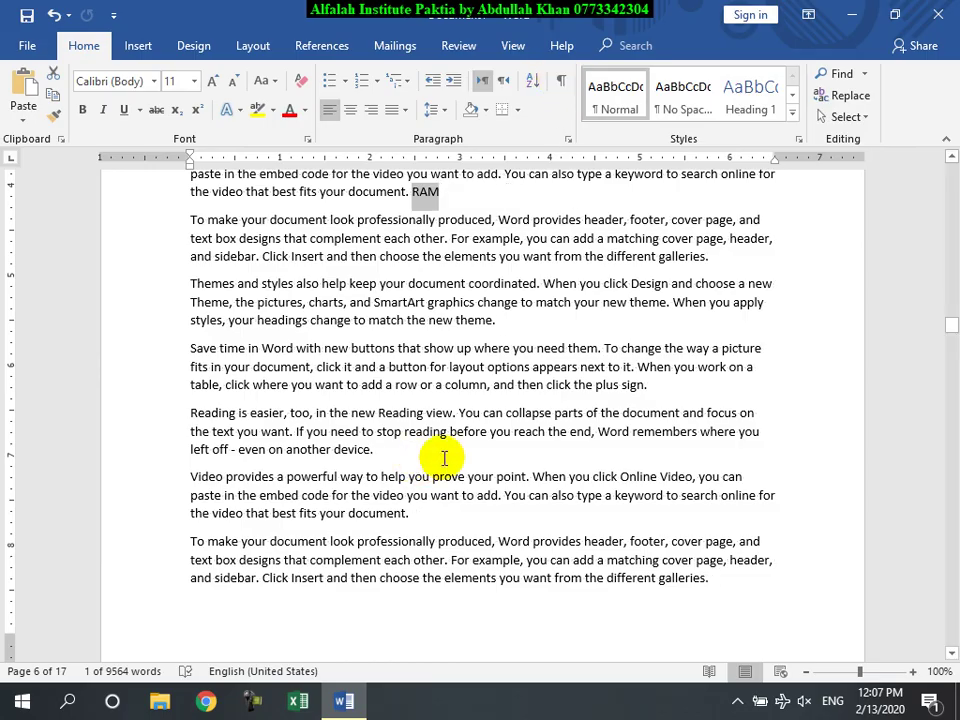
{"action": "scroll", "coordinate": [444, 458], "scroll_direction": "up", "scroll_amount": 20}
{"action": "scroll", "coordinate": [439, 462], "scroll_direction": "up", "scroll_amount": 15}
{"action": "left_click", "coordinate": [423, 238]}
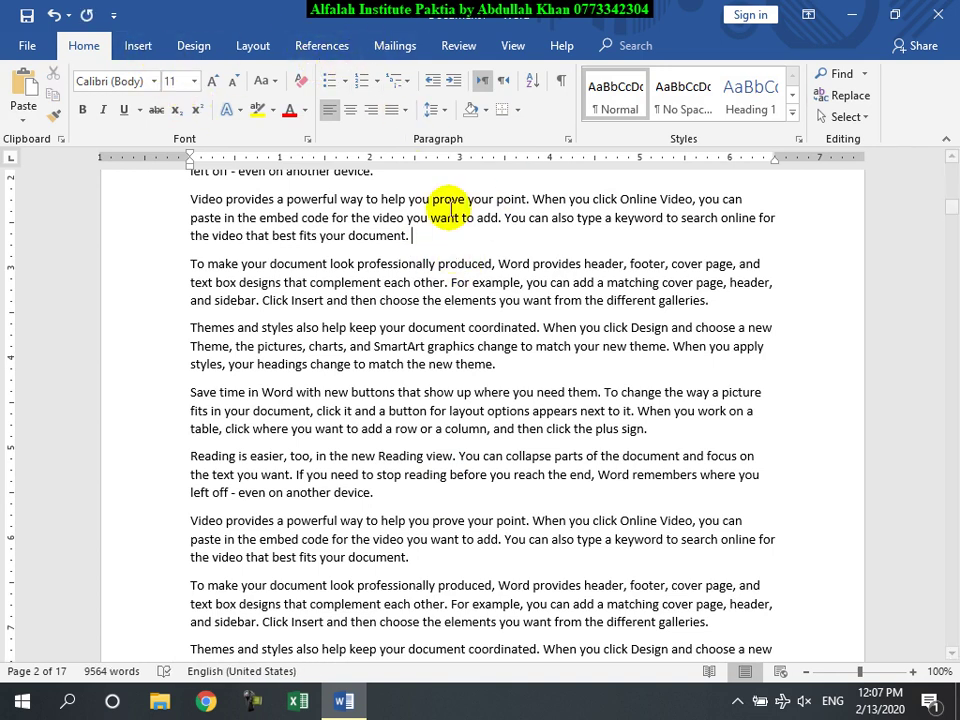
Step: Mark all occurrences of prove, choose and buttons as index entries
{"action": "double_click", "coordinate": [447, 199]}
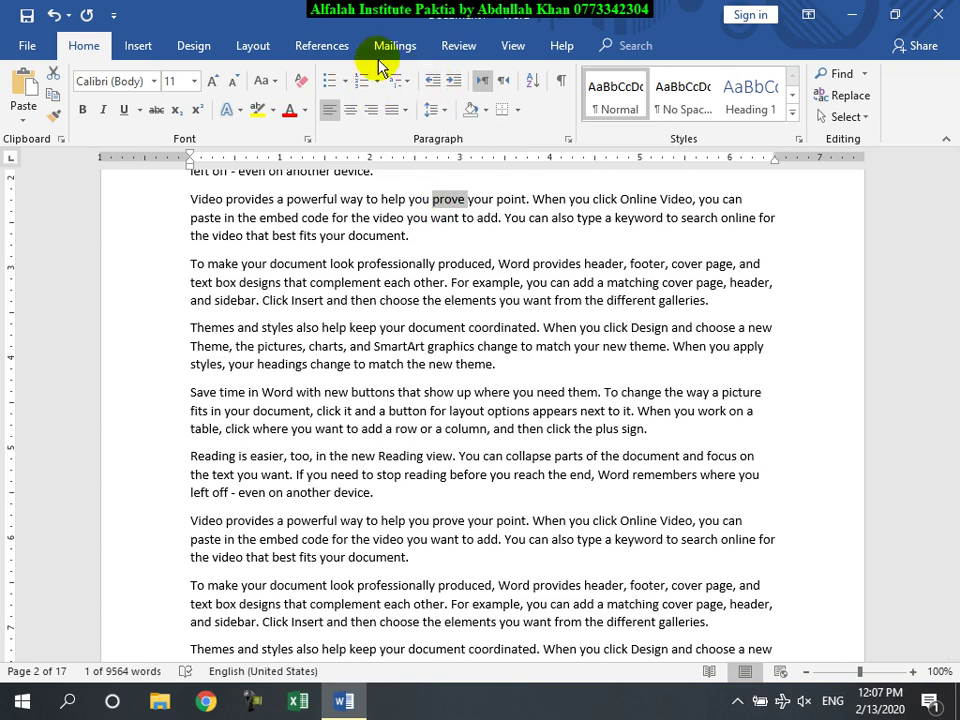
{"action": "left_click", "coordinate": [336, 46]}
{"action": "left_click", "coordinate": [755, 110]}
{"action": "left_click", "coordinate": [691, 414]}
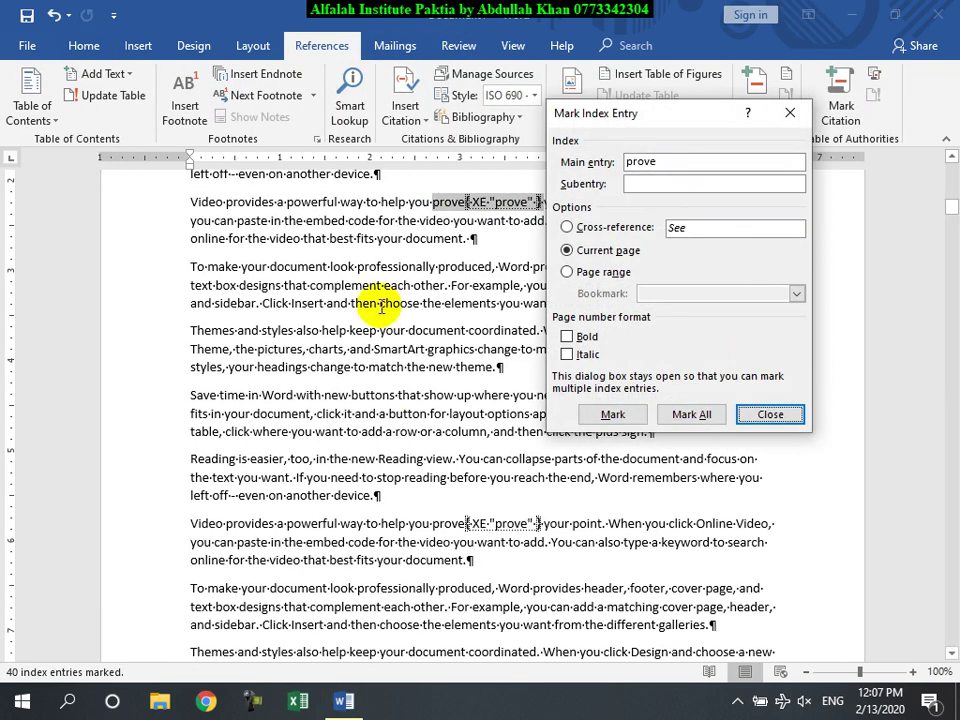
{"action": "double_click", "coordinate": [383, 304]}
{"action": "left_click", "coordinate": [666, 345]}
{"action": "left_click", "coordinate": [680, 416]}
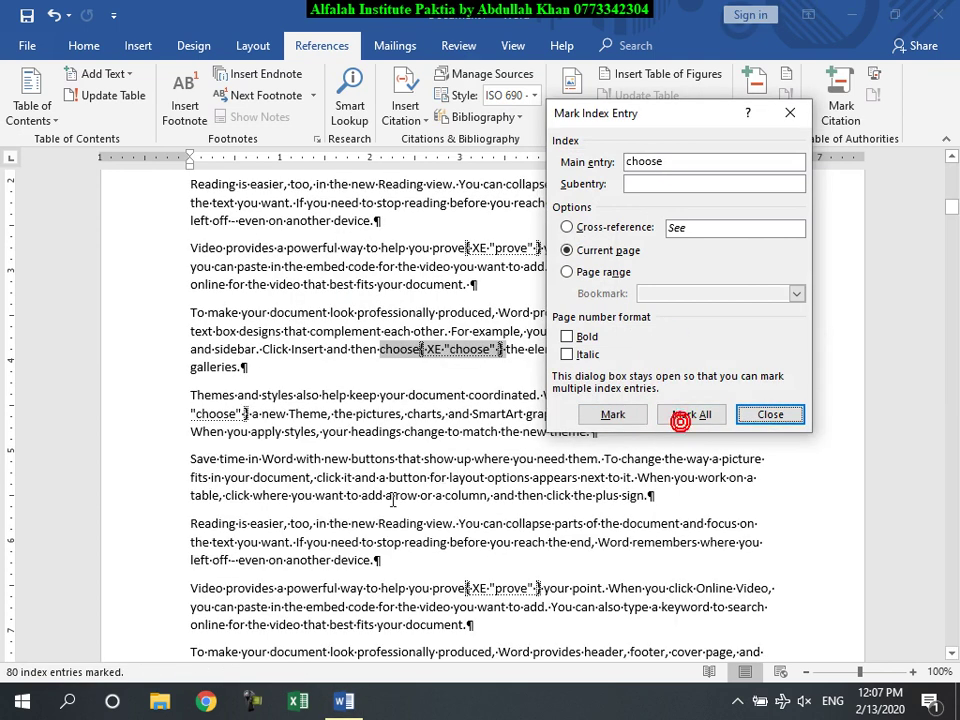
{"action": "double_click", "coordinate": [374, 460]}
{"action": "left_click", "coordinate": [677, 362]}
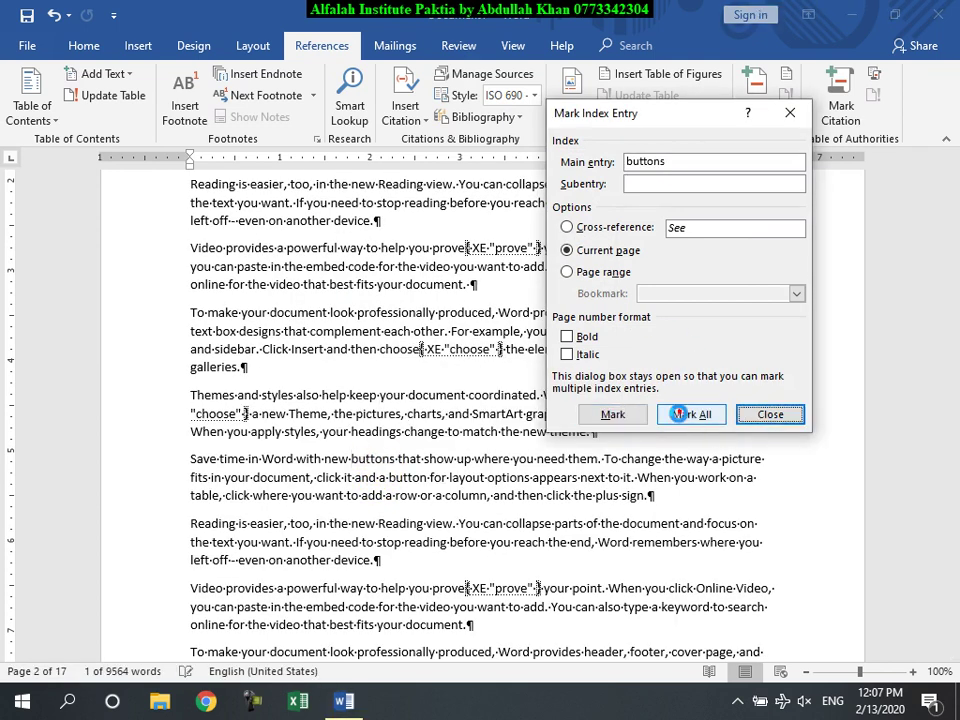
{"action": "left_click", "coordinate": [691, 414]}
Step: Mark all occurrences of styles, document, too and work as index entries
{"action": "double_click", "coordinate": [277, 395]}
{"action": "left_click", "coordinate": [681, 355]}
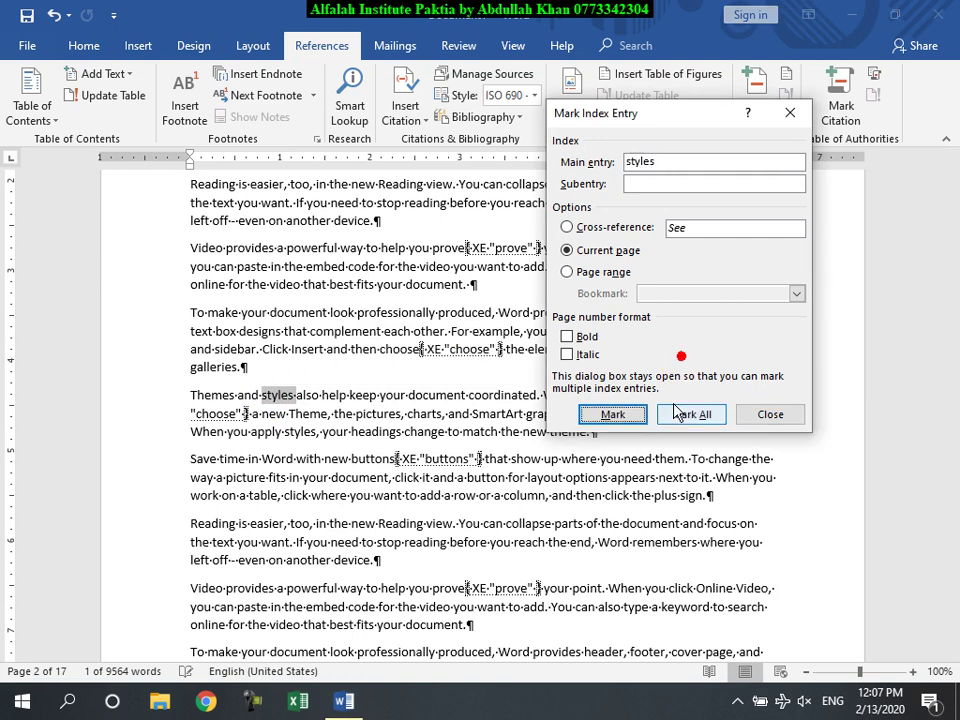
{"action": "left_click", "coordinate": [688, 414]}
{"action": "double_click", "coordinate": [298, 312]}
{"action": "left_click", "coordinate": [664, 318]}
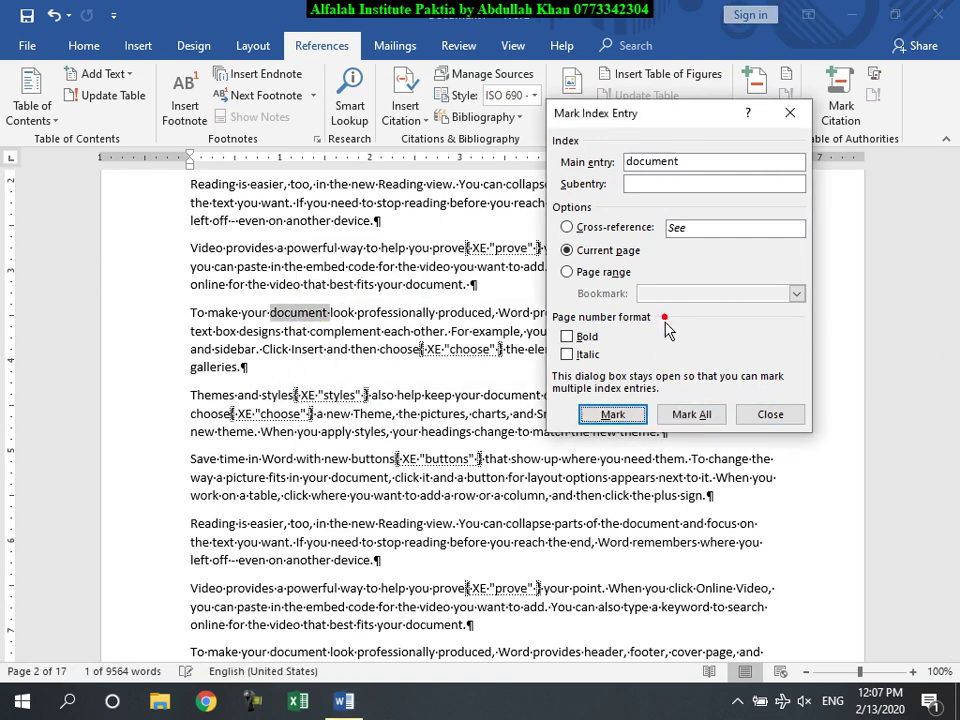
{"action": "left_click", "coordinate": [690, 414]}
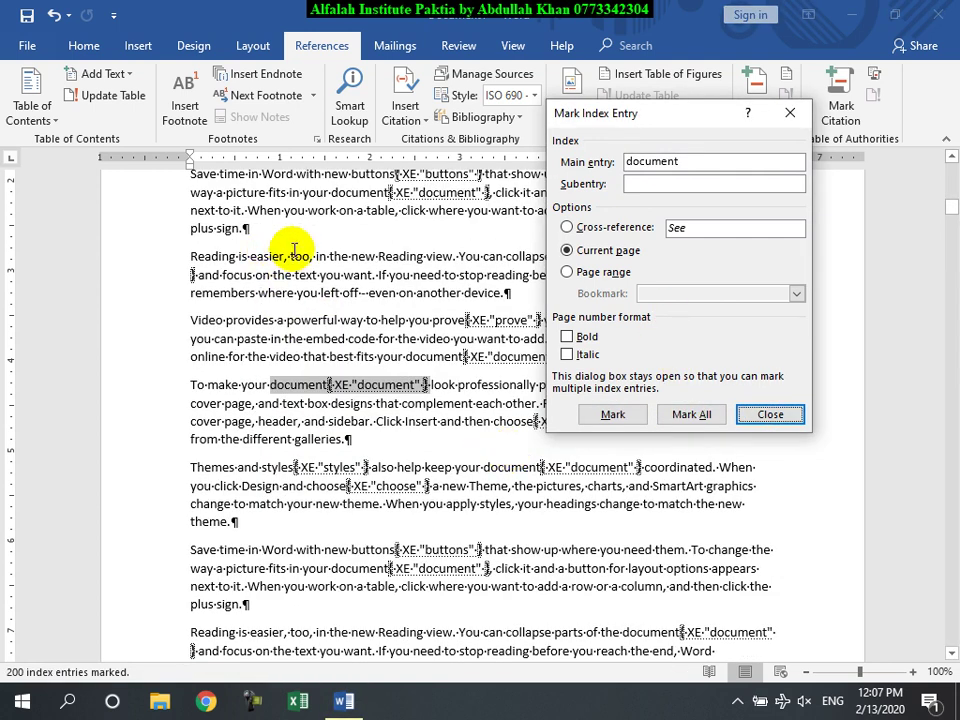
{"action": "double_click", "coordinate": [299, 256]}
{"action": "left_click", "coordinate": [686, 428]}
{"action": "left_click", "coordinate": [690, 414]}
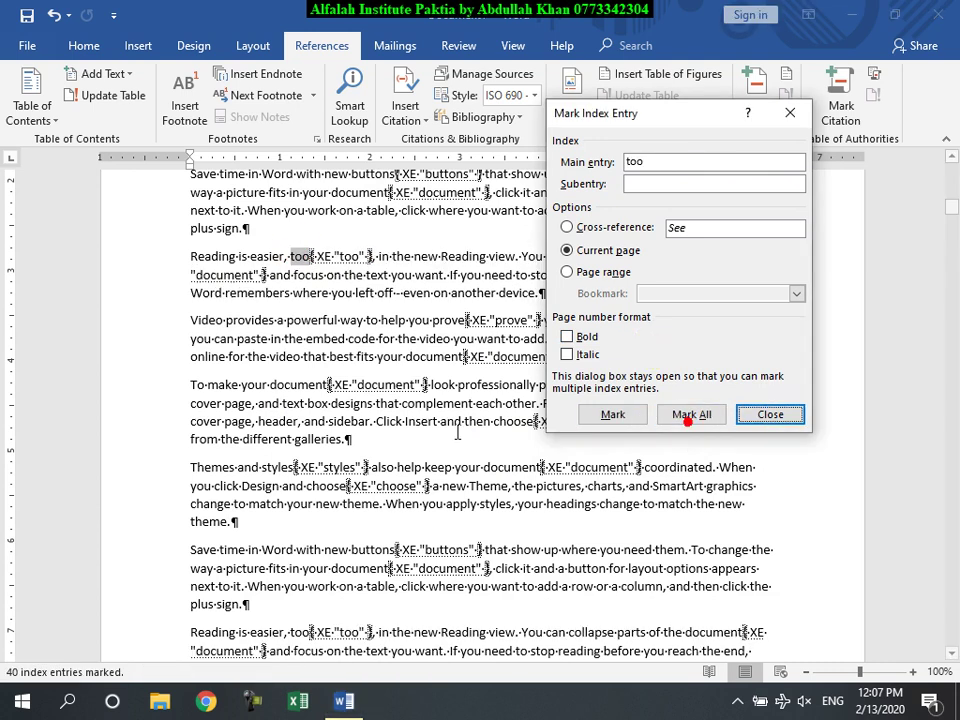
{"action": "double_click", "coordinate": [322, 210]}
{"action": "left_click", "coordinate": [684, 357]}
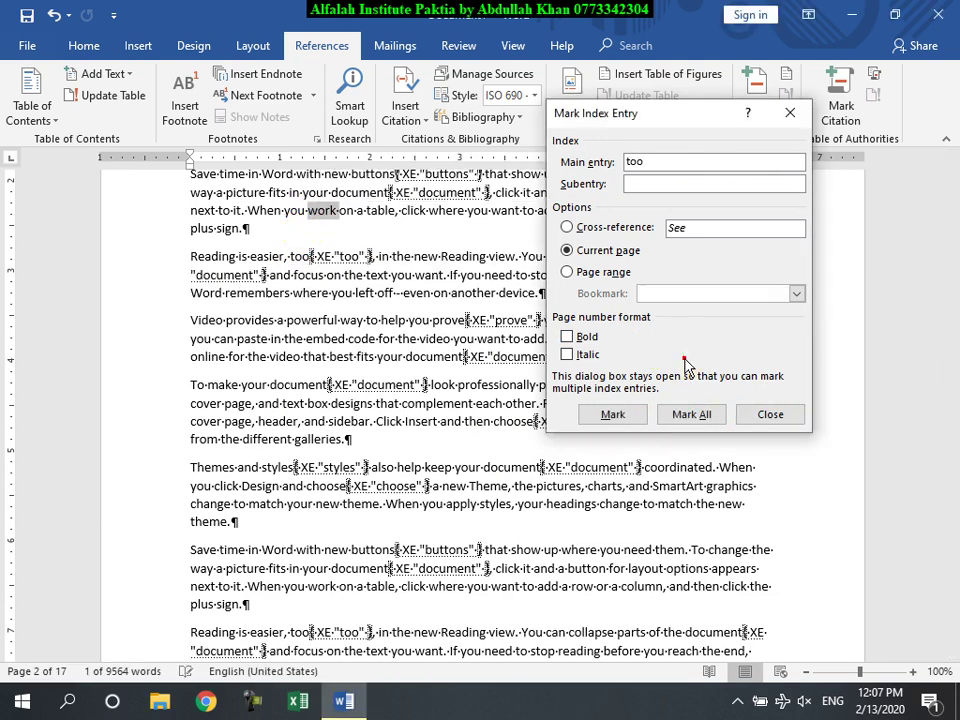
{"action": "left_click", "coordinate": [689, 416]}
{"action": "left_click", "coordinate": [770, 414]}
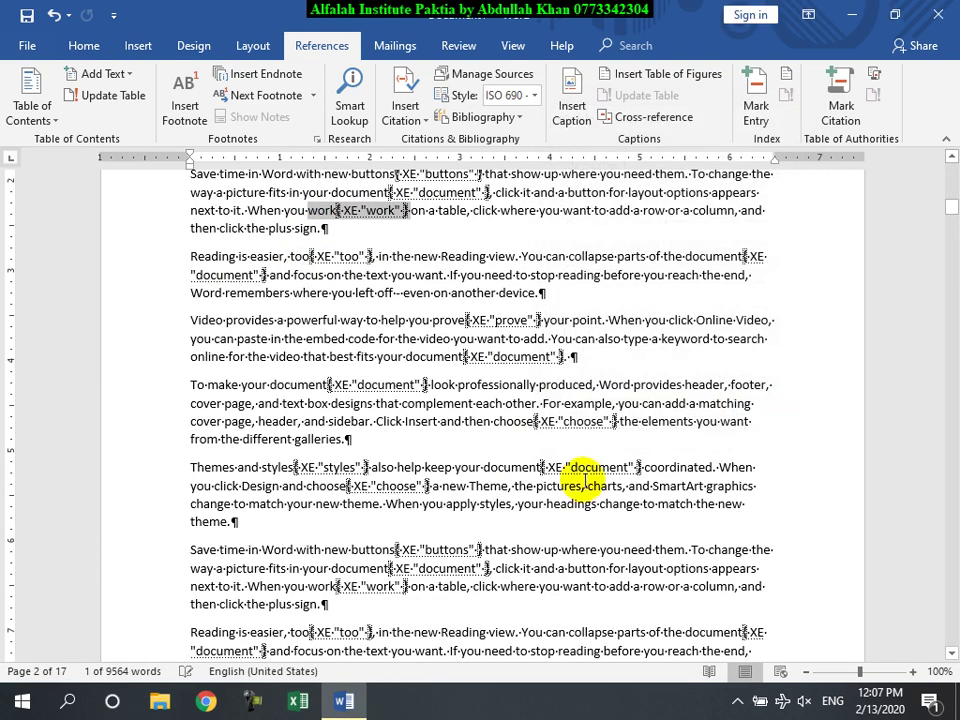
{"action": "scroll", "coordinate": [585, 483], "scroll_direction": "down", "scroll_amount": 5}
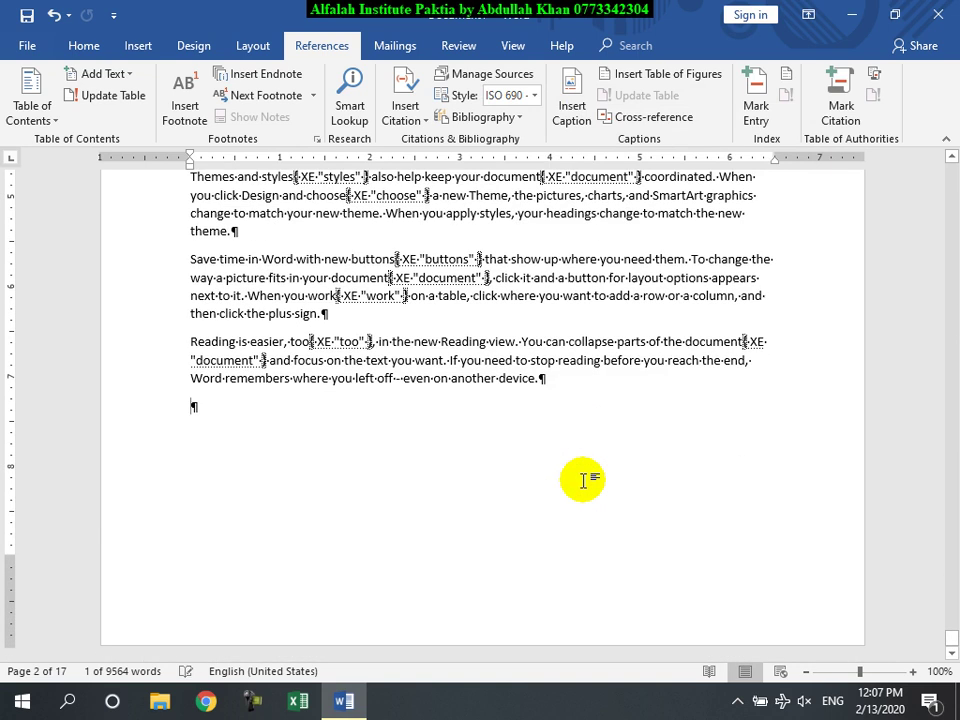
Step: Start a new page after the last paragraph with formatting marks hidden
{"action": "key", "text": "ctrl+Return"}
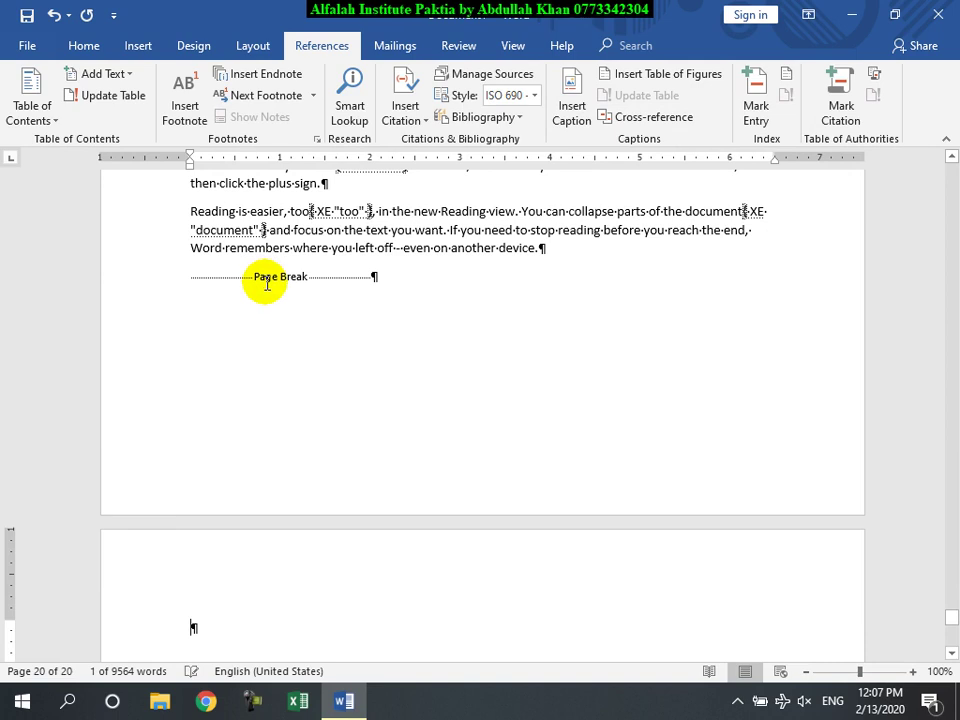
{"action": "left_click", "coordinate": [83, 45]}
{"action": "left_click", "coordinate": [561, 78]}
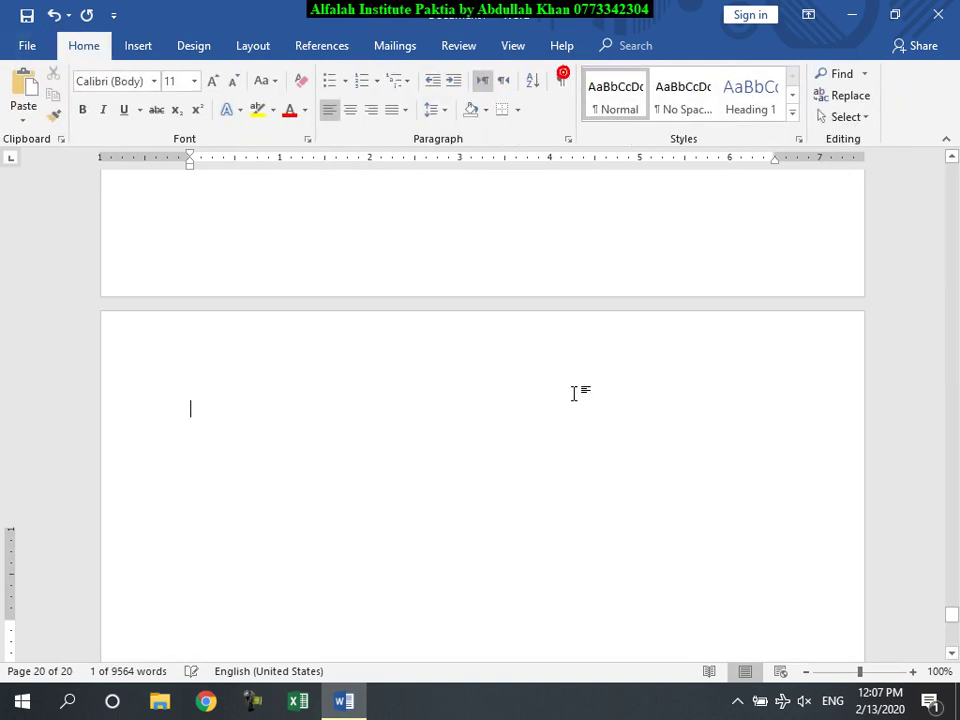
{"action": "scroll", "coordinate": [343, 499], "scroll_direction": "down", "scroll_amount": 3}
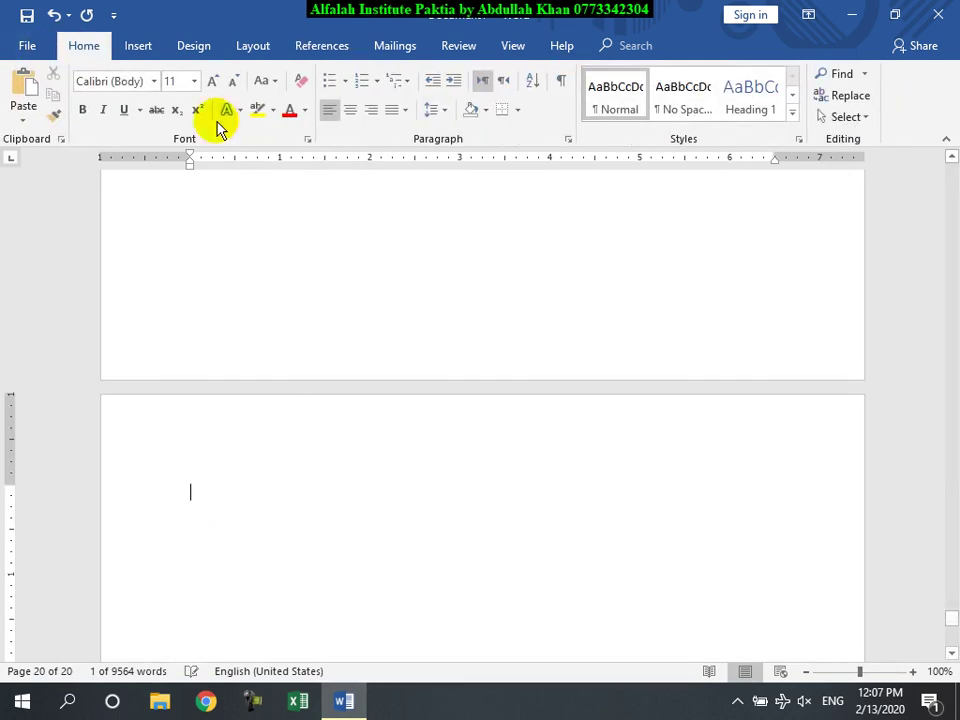
Step: Insert a two-column index in the Fancy format
{"action": "left_click", "coordinate": [318, 46]}
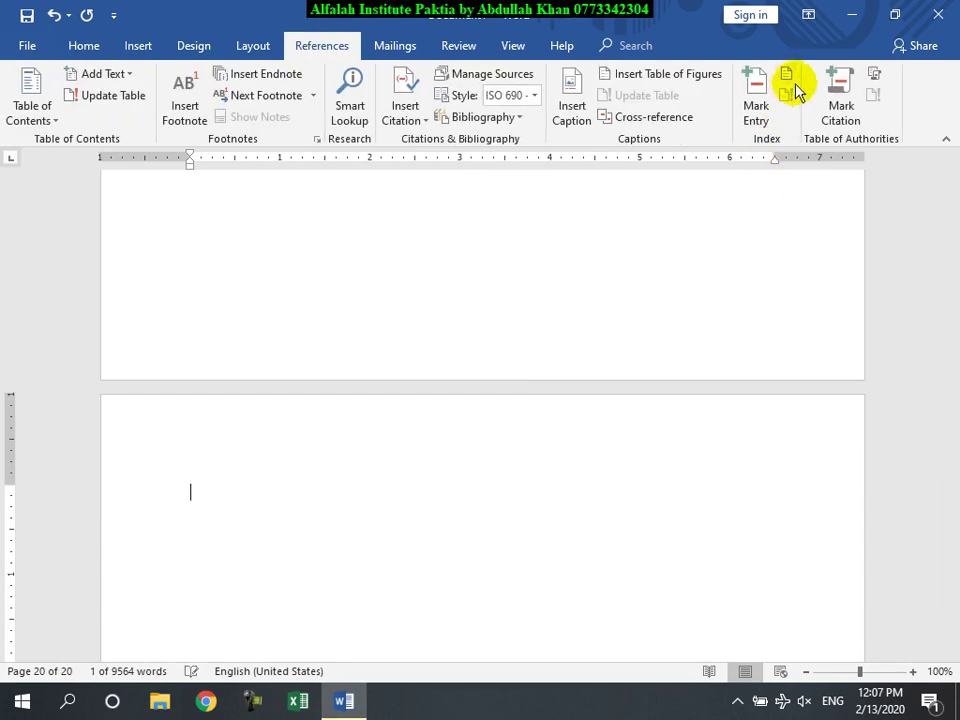
{"action": "left_click", "coordinate": [790, 80]}
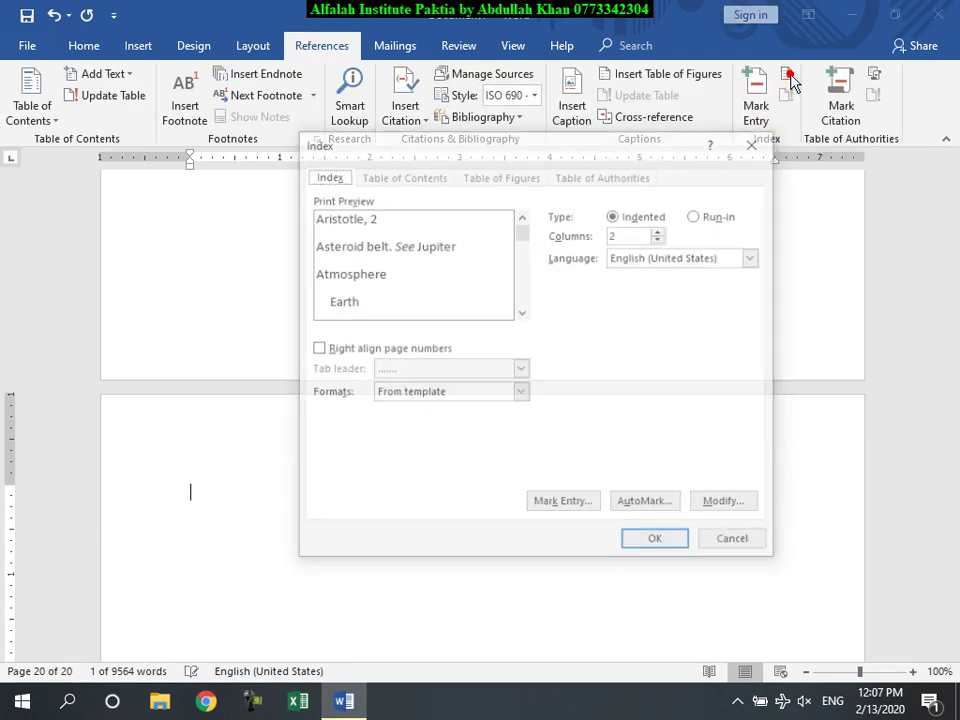
{"action": "left_click", "coordinate": [520, 390]}
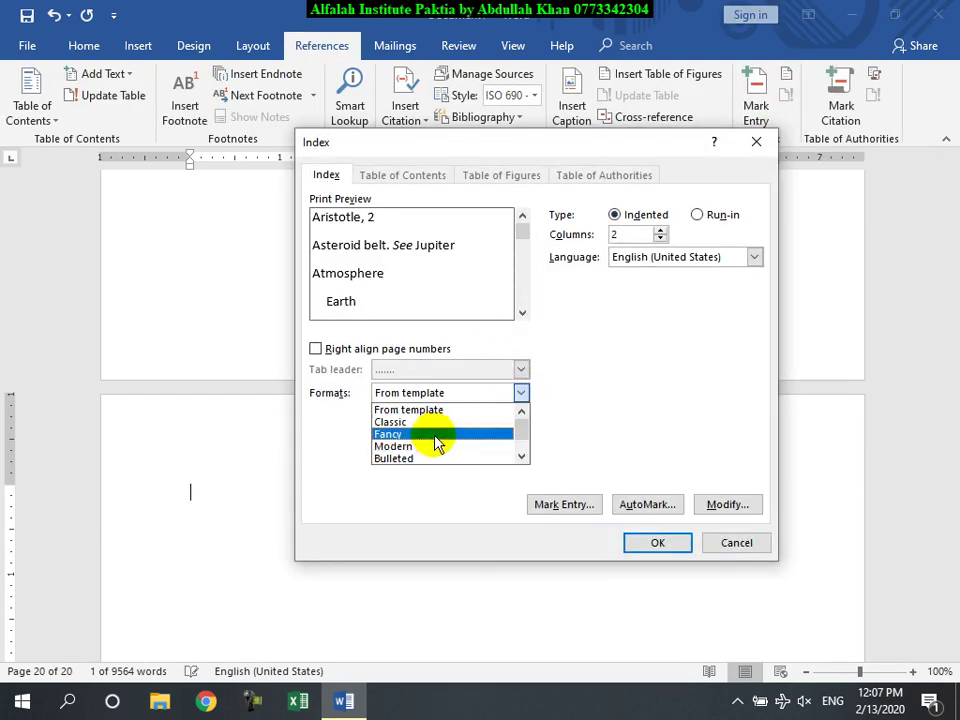
{"action": "left_click", "coordinate": [431, 422]}
{"action": "left_click", "coordinate": [520, 393]}
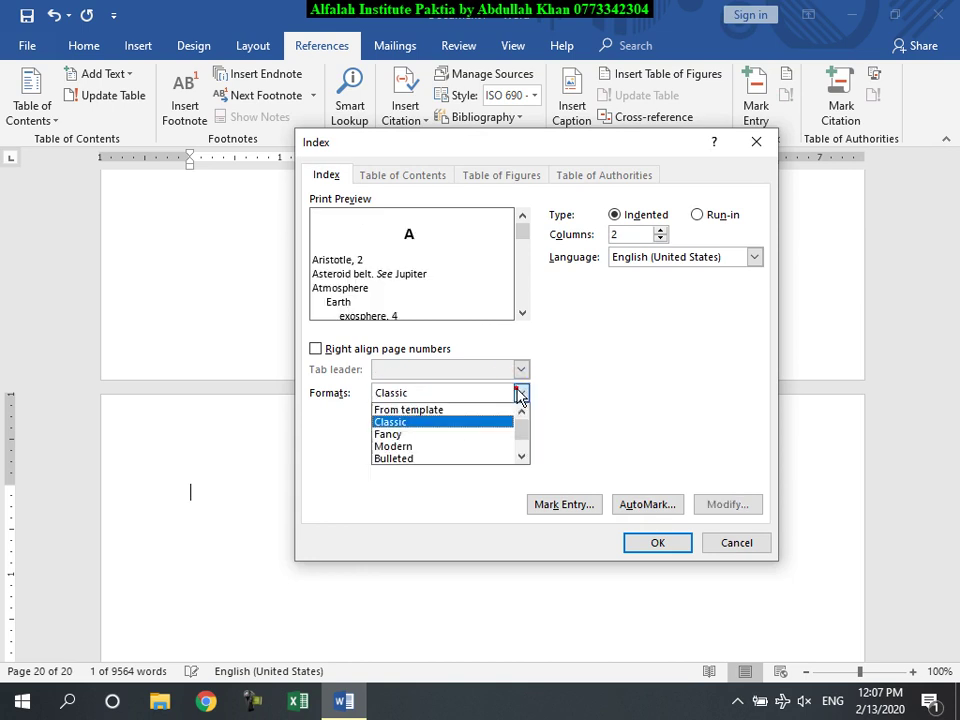
{"action": "left_click", "coordinate": [452, 434]}
{"action": "left_click", "coordinate": [657, 543]}
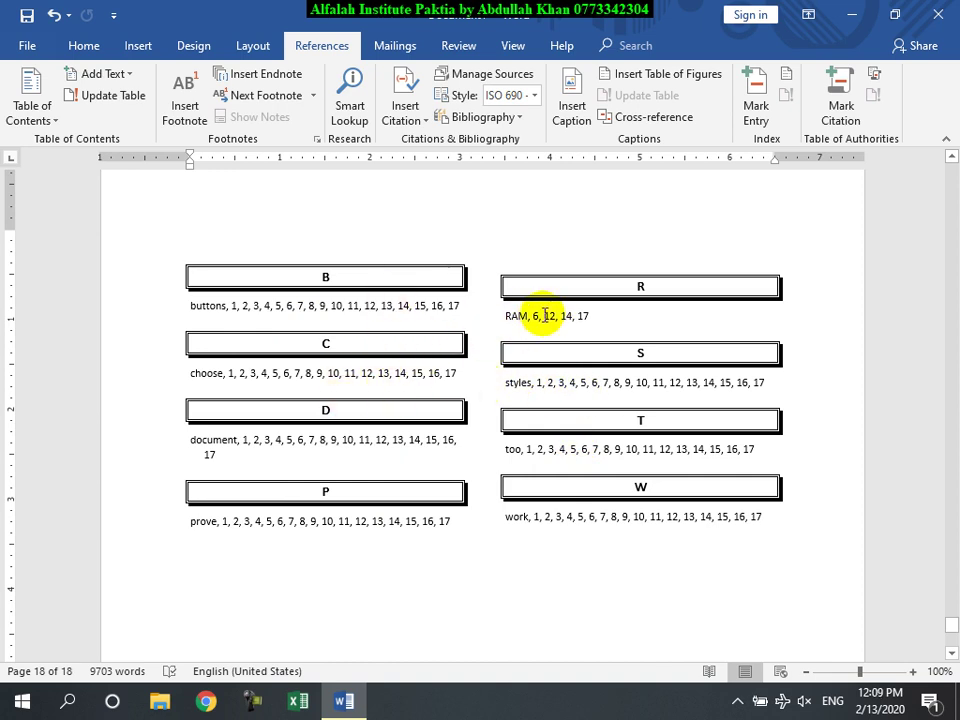
{"action": "left_click", "coordinate": [549, 328]}
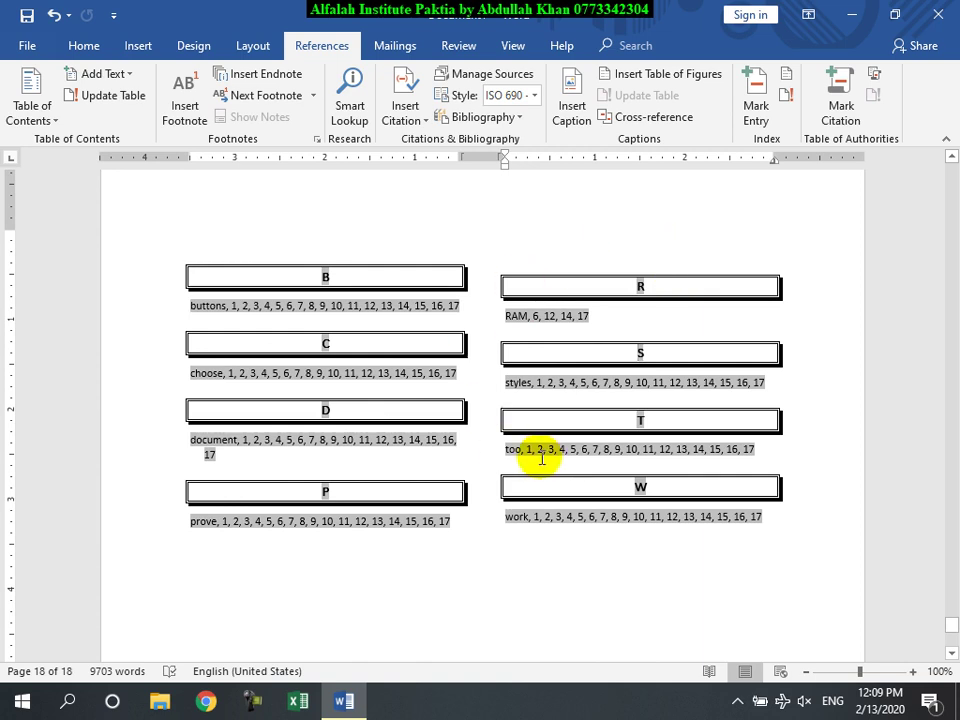
{"action": "key", "text": "ctrl+z"}
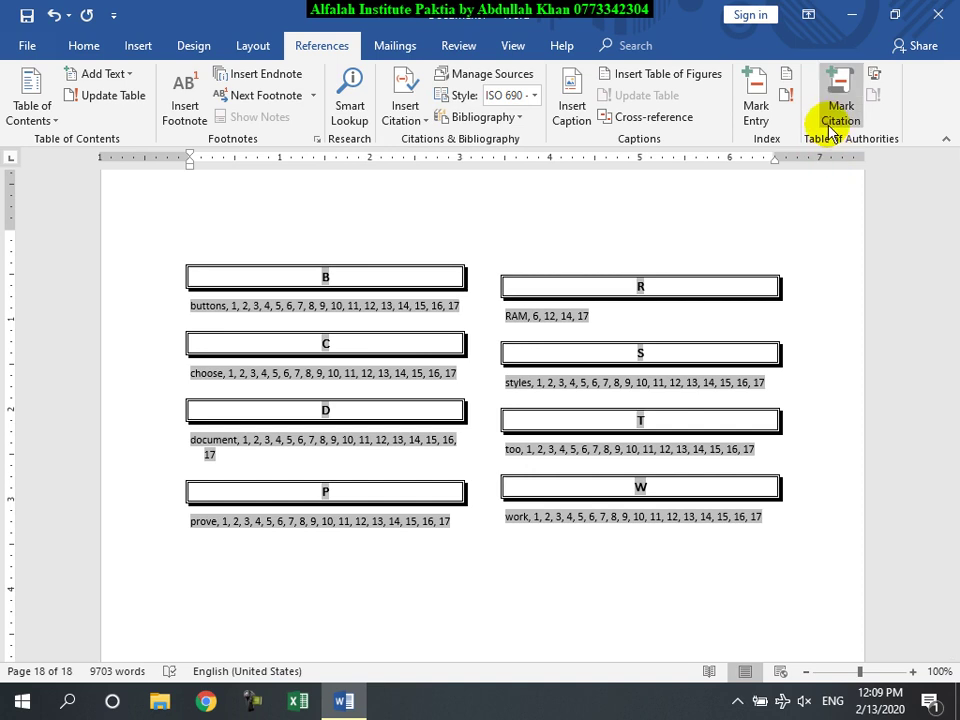
{"action": "scroll", "coordinate": [730, 387], "scroll_direction": "up", "scroll_amount": 10}
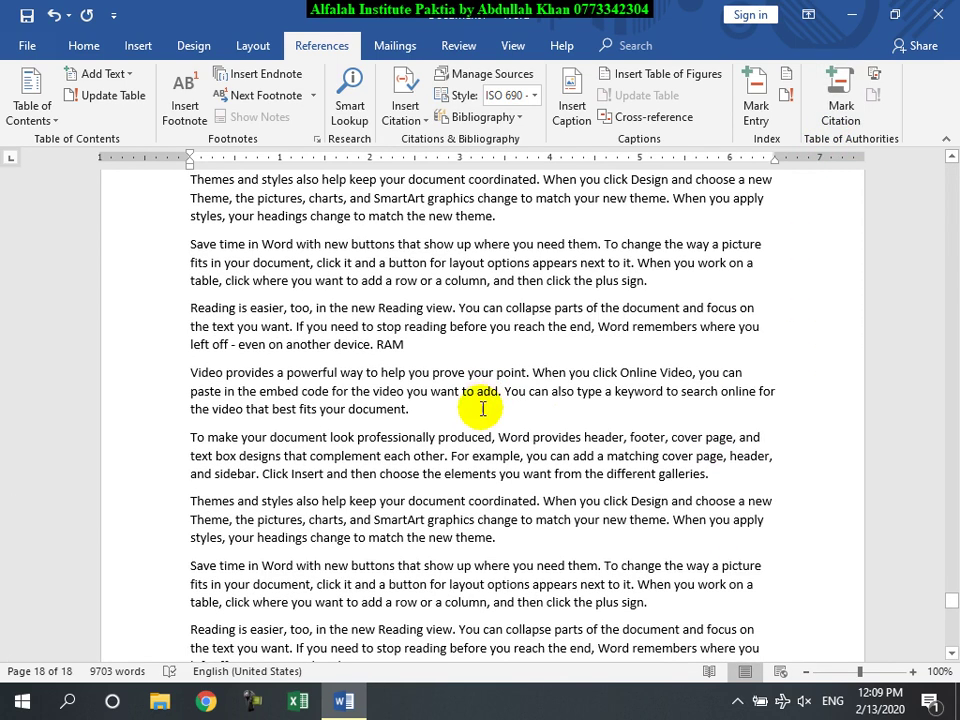
Step: Type a 2009 author–year citation after 'your document.' on page 17
{"action": "left_click", "coordinate": [471, 413]}
{"action": "type", "text": "("}
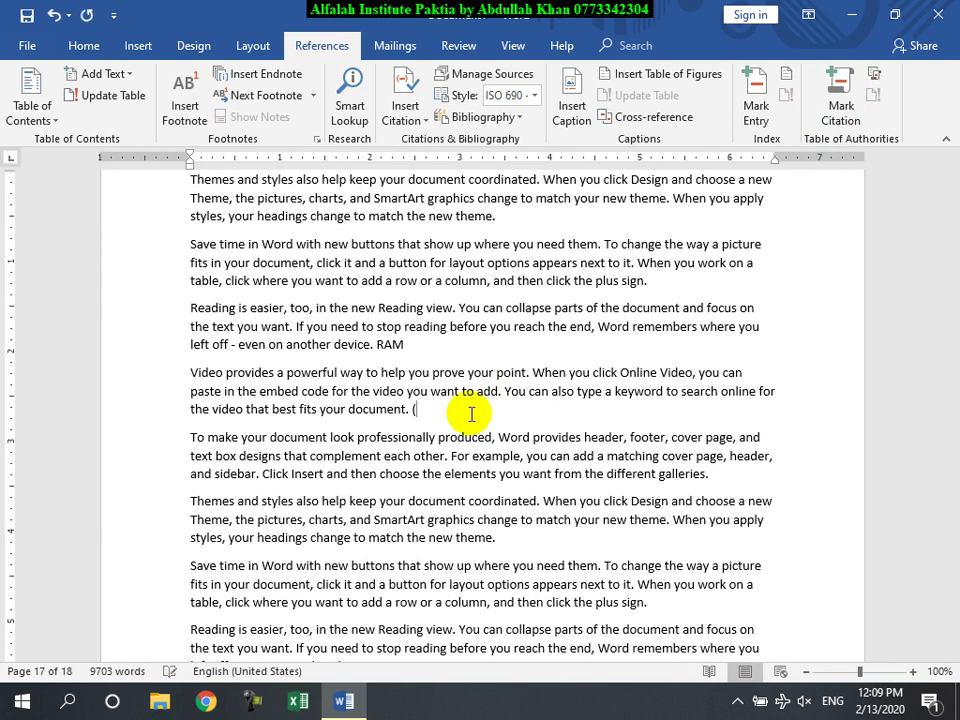
{"action": "type", "text": "Ahmad,"}
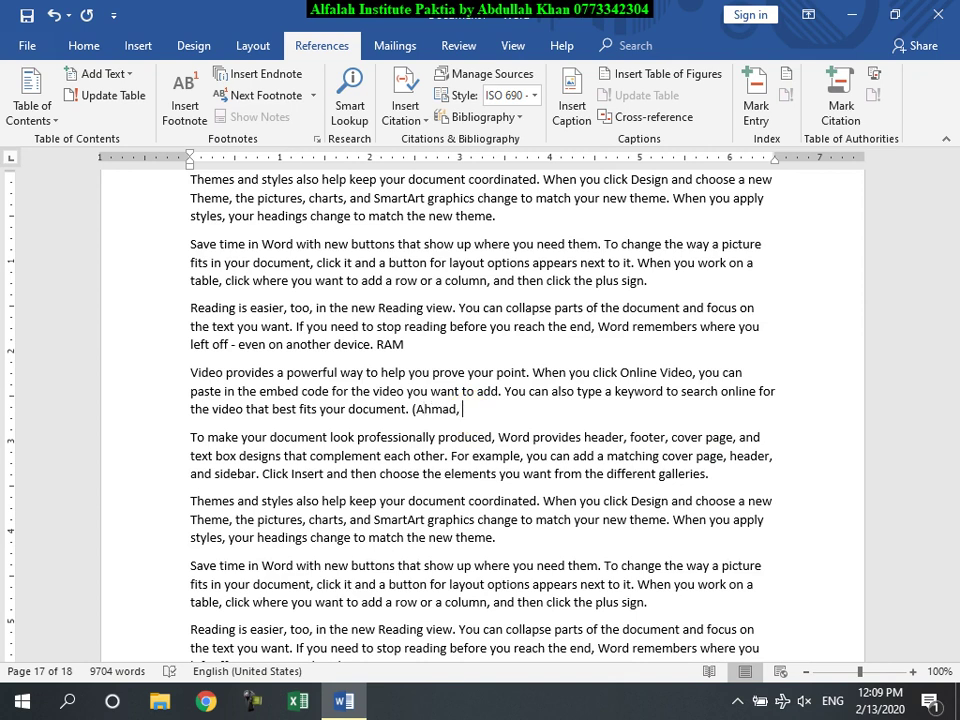
{"action": "type", "text": " 2009"}
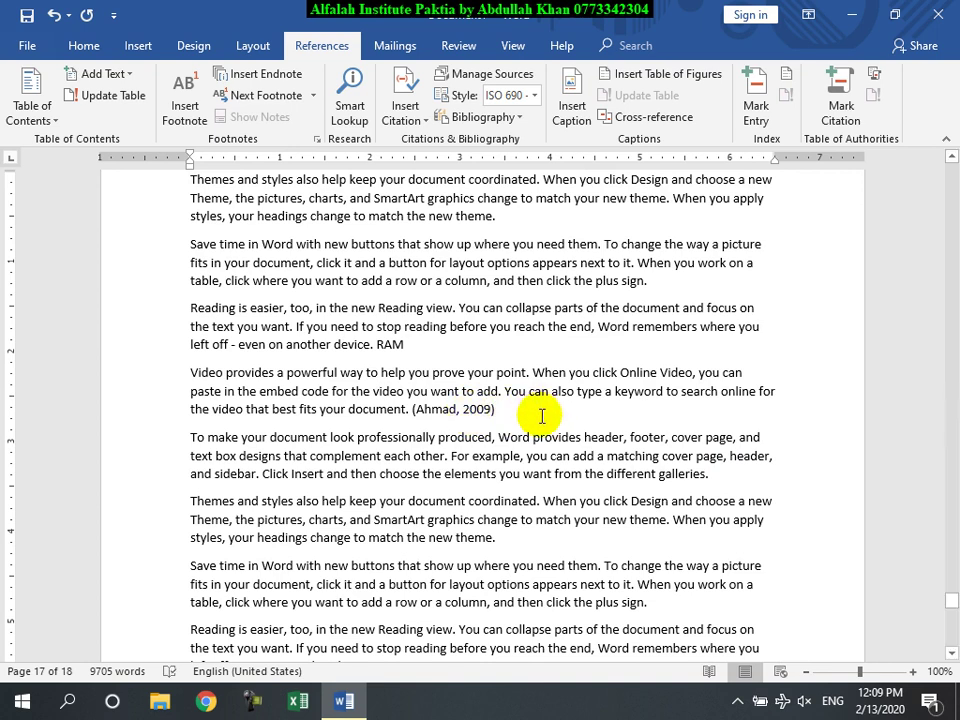
Step: Copy the 2009 citation after two earlier paragraphs on pages 6 and 3
{"action": "left_click", "coordinate": [486, 410]}
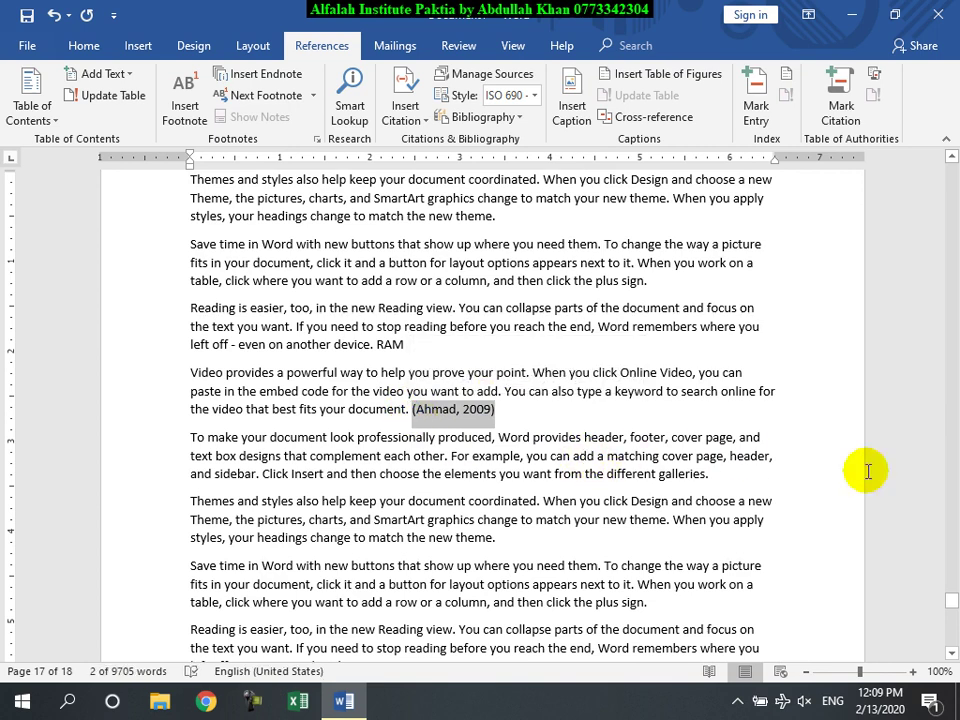
{"action": "left_click_drag", "start_coordinate": [951, 600], "coordinate": [951, 305]}
{"action": "scroll", "coordinate": [838, 335], "scroll_direction": "up", "scroll_amount": 1}
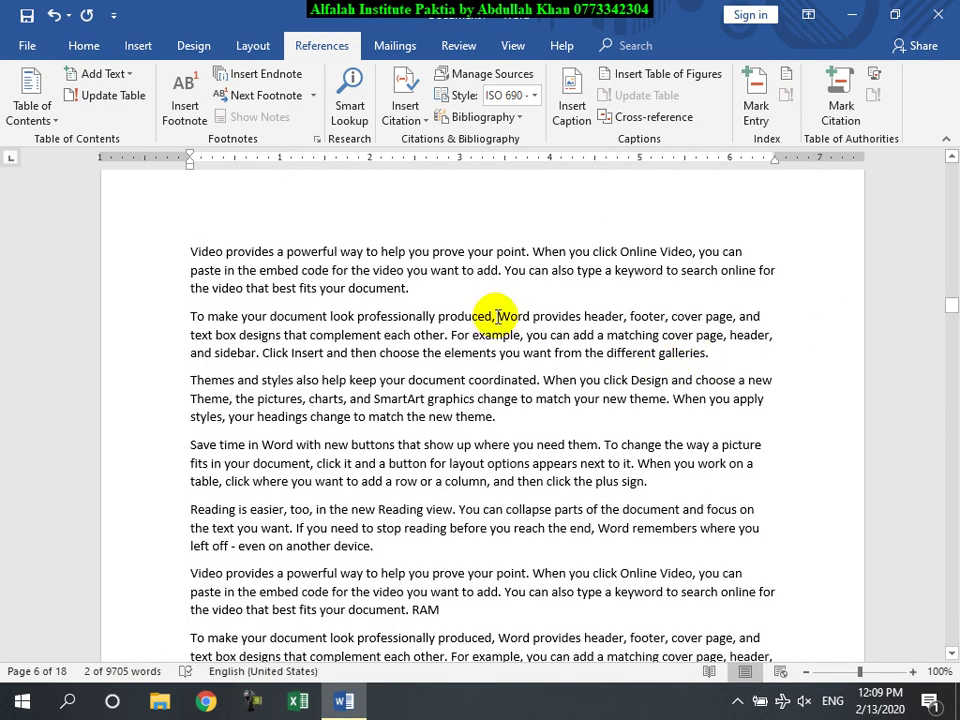
{"action": "left_click", "coordinate": [485, 304]}
{"action": "type", "text": "(Ahmad, 2009)"}
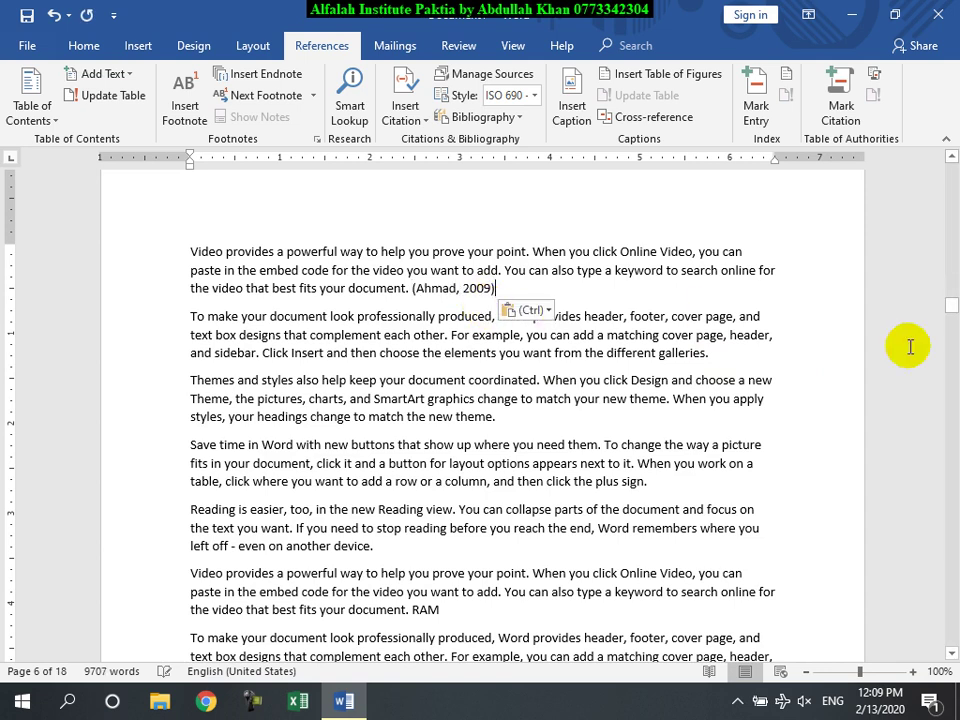
{"action": "scroll", "coordinate": [570, 333], "scroll_direction": "down", "scroll_amount": 3}
{"action": "scroll", "coordinate": [570, 333], "scroll_direction": "up", "scroll_amount": 1}
{"action": "scroll", "coordinate": [560, 340], "scroll_direction": "up", "scroll_amount": 10}
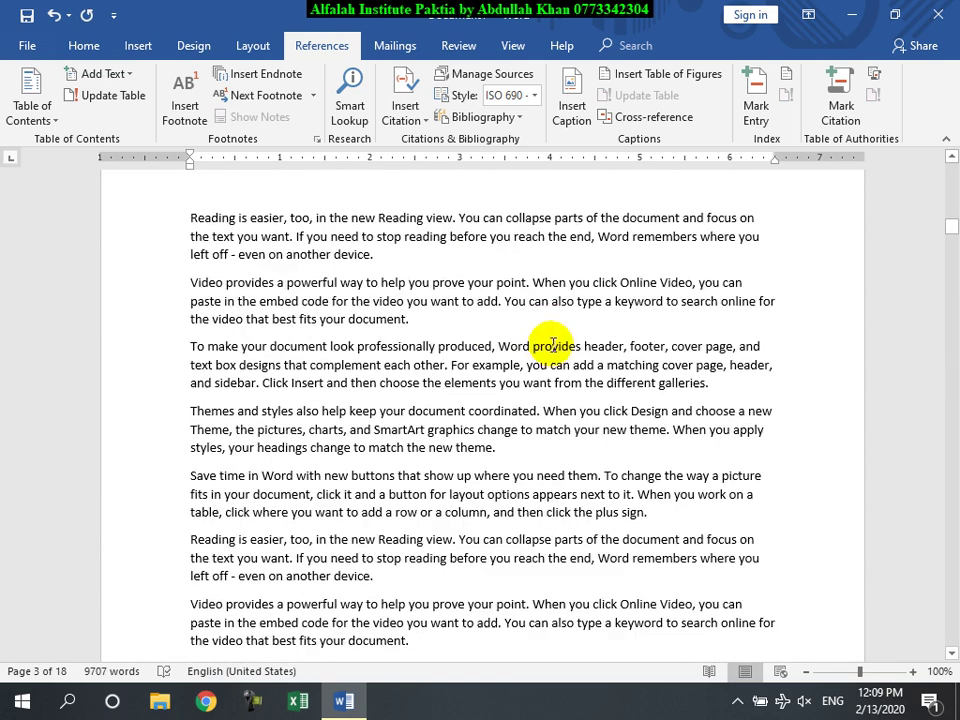
{"action": "left_click", "coordinate": [457, 256]}
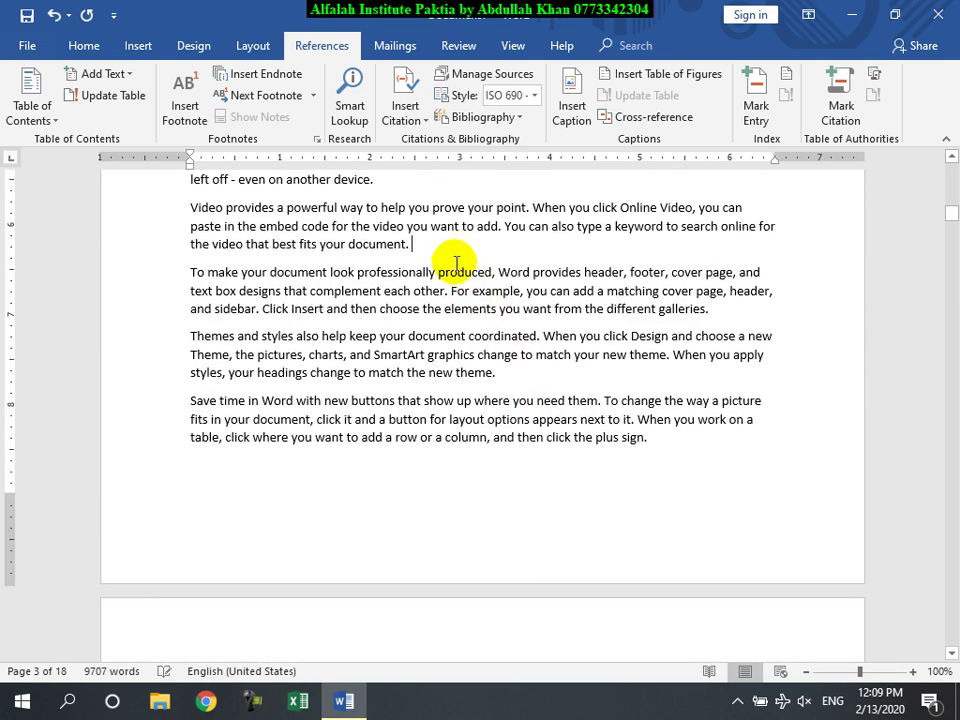
{"action": "type", "text": "(Ahmad, 2009)"}
Step: Mark all occurrences of the citation for the table of authorities and hide formatting marks
{"action": "left_click_drag", "start_coordinate": [500, 249], "coordinate": [431, 249]}
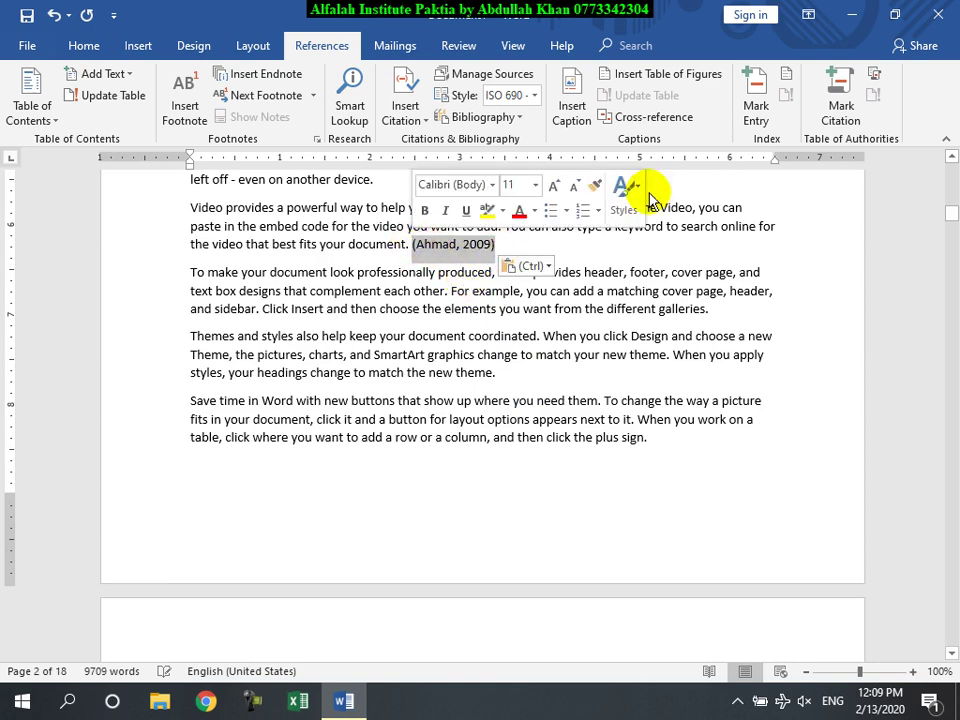
{"action": "left_click", "coordinate": [840, 95]}
{"action": "left_click", "coordinate": [604, 323]}
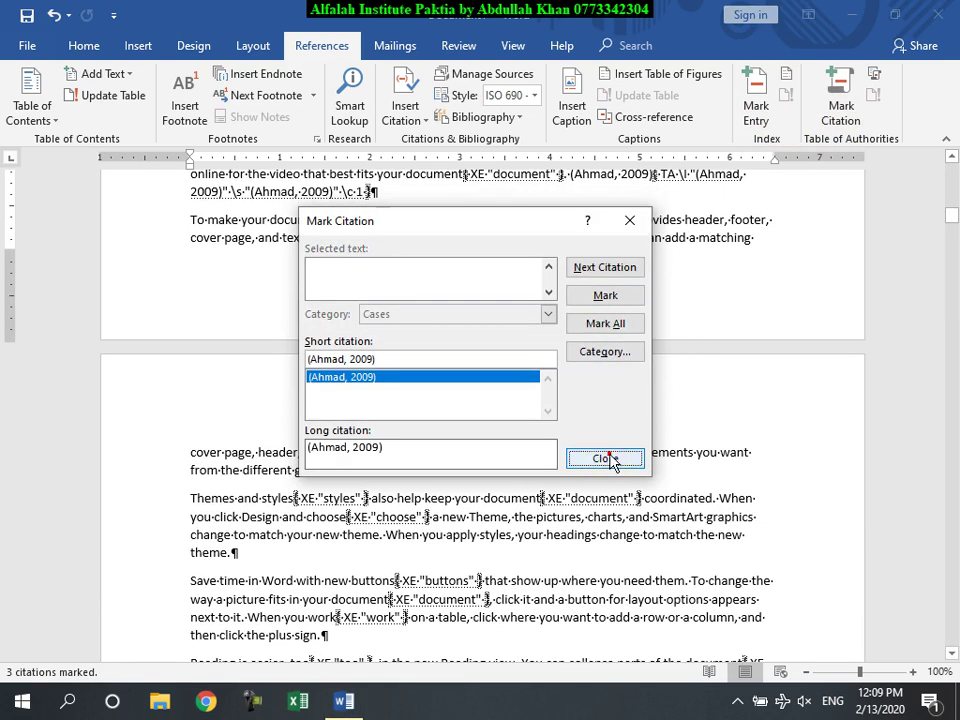
{"action": "left_click", "coordinate": [605, 458]}
{"action": "left_click", "coordinate": [84, 45]}
{"action": "left_click", "coordinate": [561, 80]}
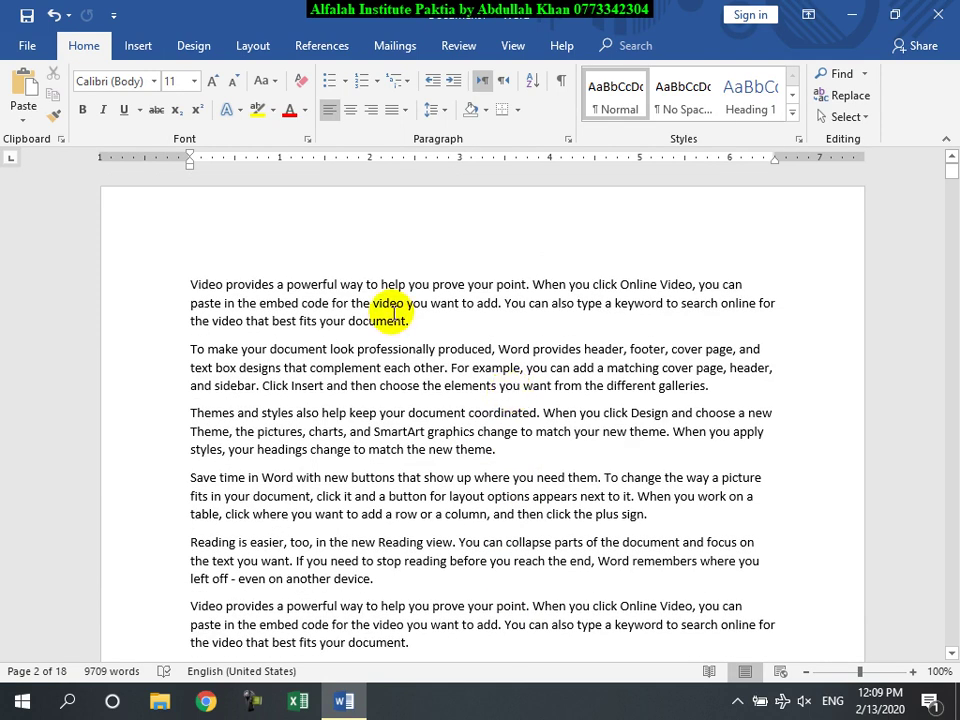
Step: Type a 2020 author–year citation after the first paragraph and select it
{"action": "left_click", "coordinate": [432, 328]}
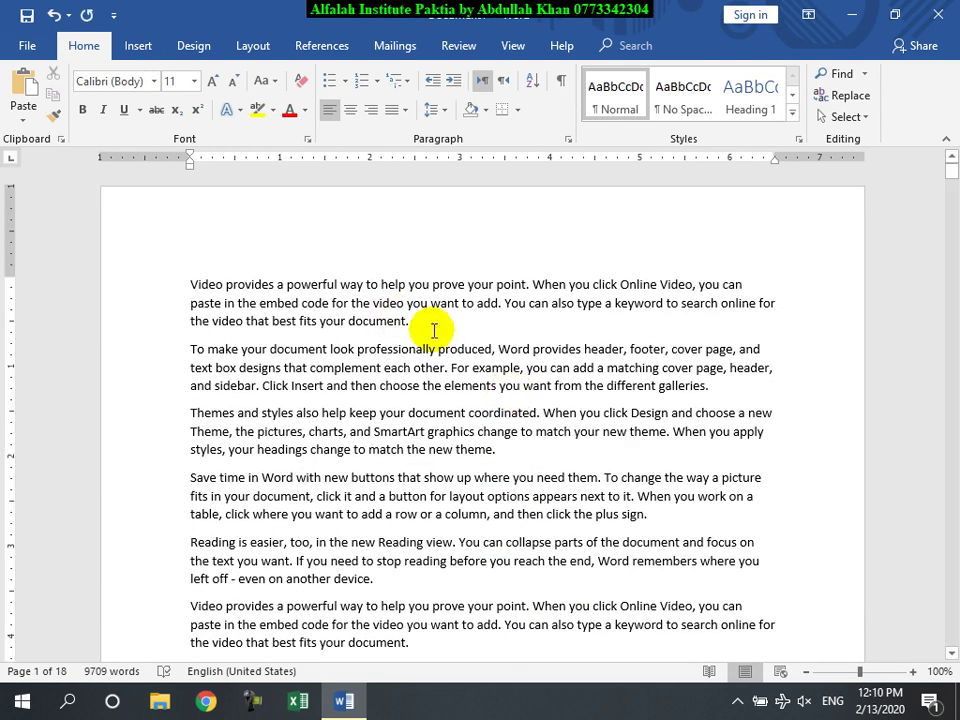
{"action": "type", "text": "("}
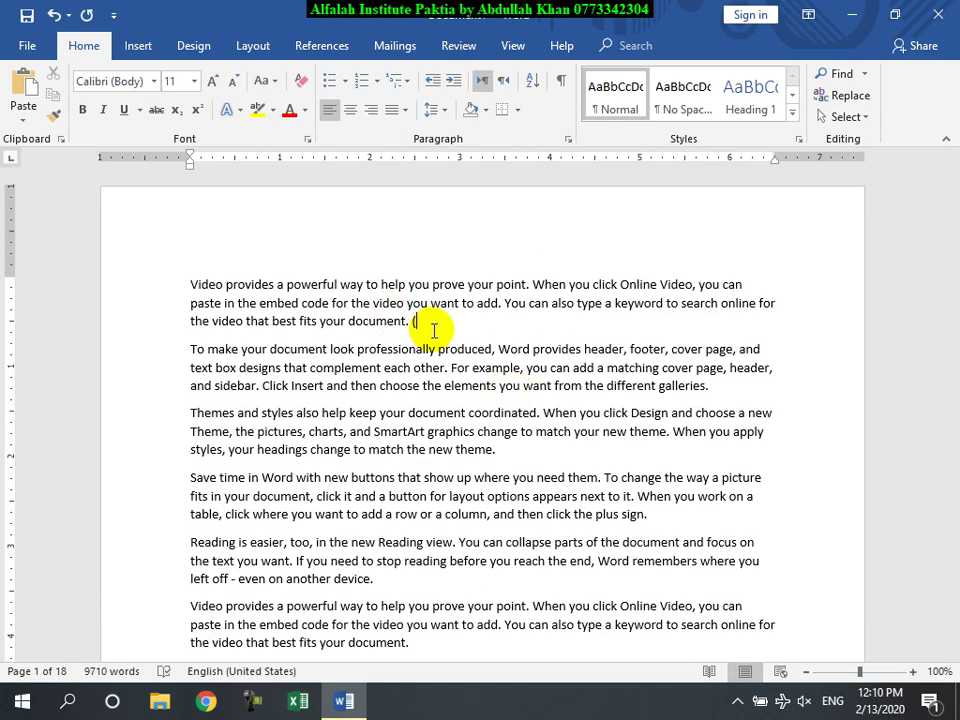
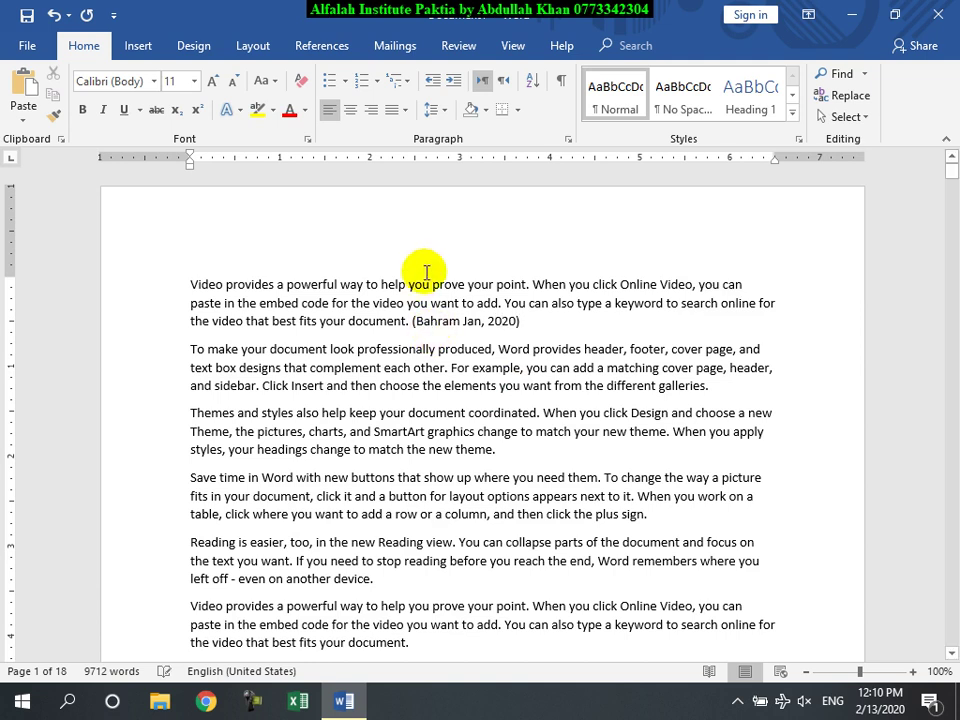
{"action": "left_click_drag", "start_coordinate": [527, 329], "coordinate": [411, 322]}
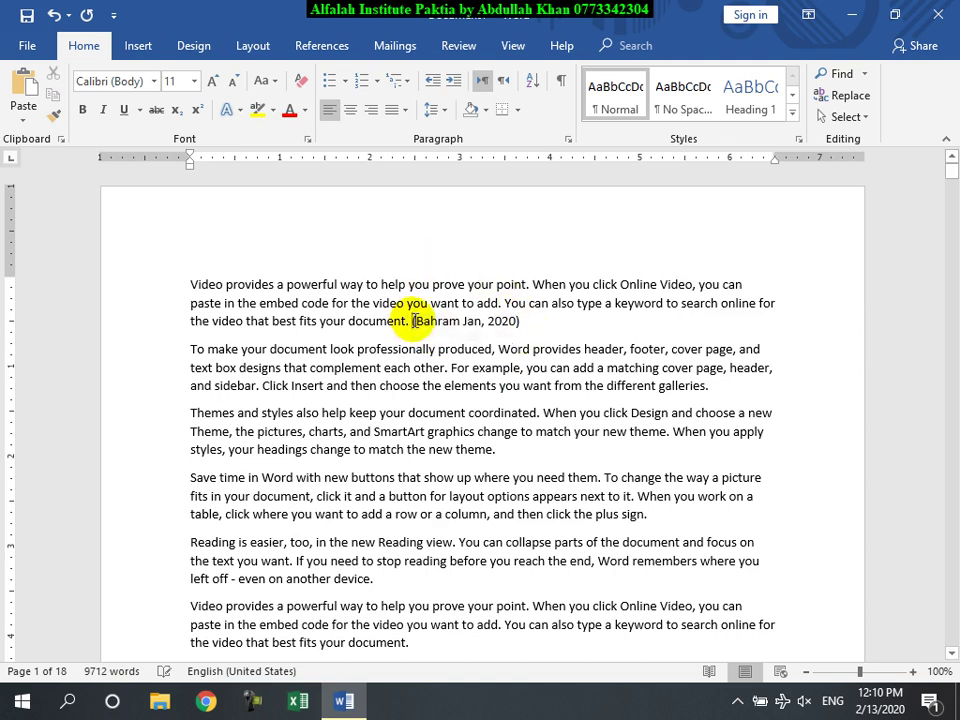
{"action": "left_click_drag", "start_coordinate": [521, 321], "coordinate": [418, 321]}
{"action": "key", "text": "ctrl+c"}
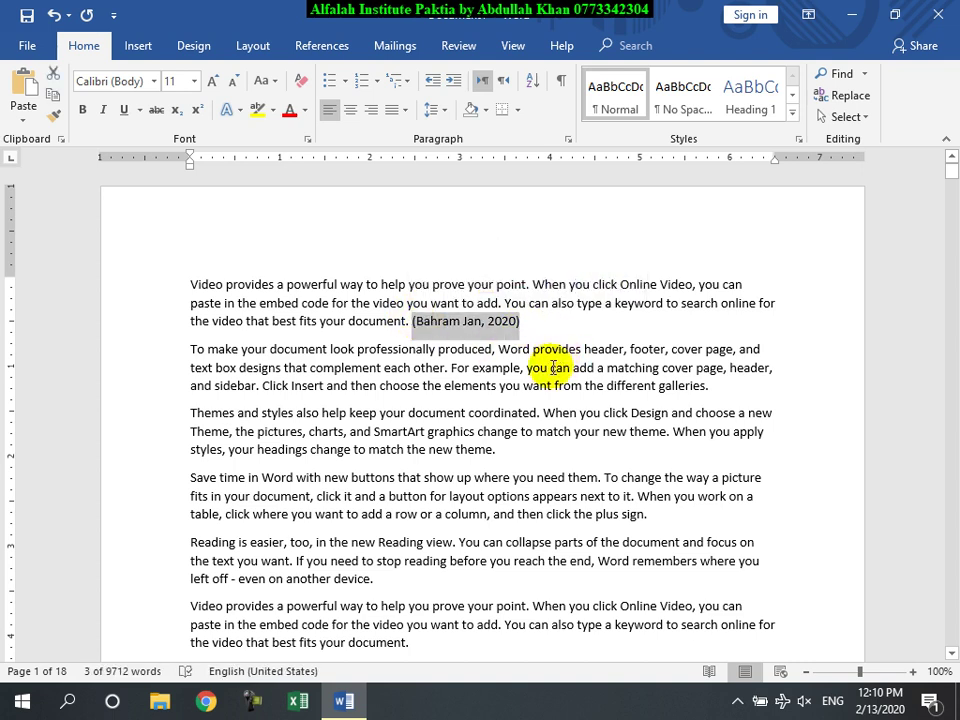
Step: Paste the 2020 citation after paragraphs on page 8 and page 14
{"action": "scroll", "coordinate": [556, 393], "scroll_direction": "down", "scroll_amount": 4}
{"action": "scroll", "coordinate": [557, 395], "scroll_direction": "down", "scroll_amount": 12}
{"action": "left_click_drag", "start_coordinate": [953, 206], "coordinate": [953, 373]}
{"action": "scroll", "coordinate": [617, 484], "scroll_direction": "down", "scroll_amount": 3}
{"action": "left_click", "coordinate": [443, 314]}
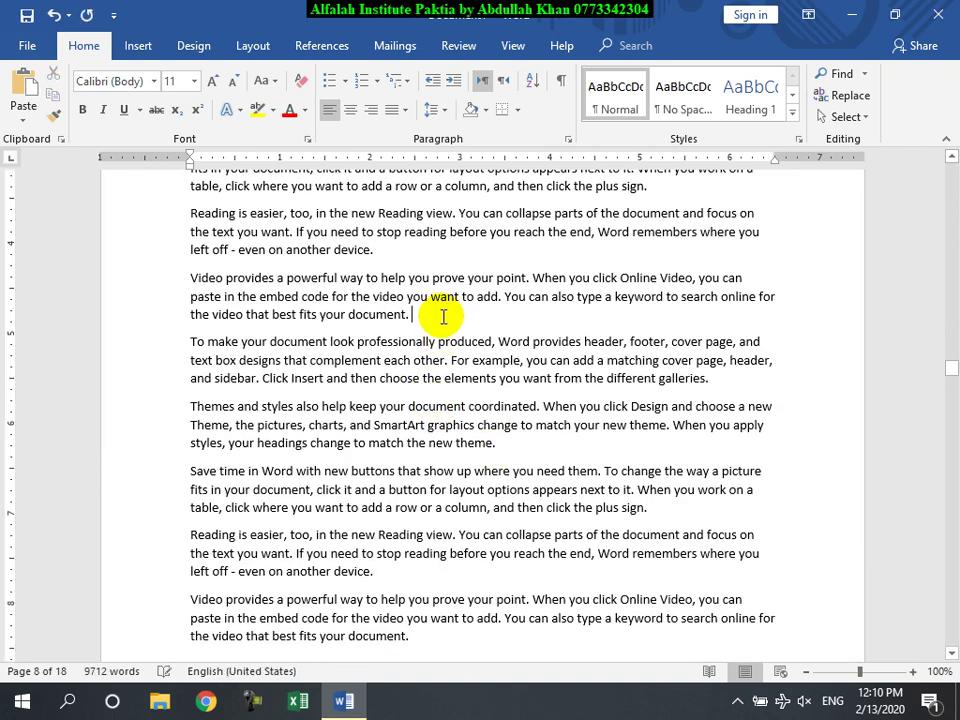
{"action": "key", "text": "ctrl+v"}
{"action": "left_click_drag", "start_coordinate": [948, 367], "coordinate": [952, 517]}
{"action": "left_click", "coordinate": [439, 514]}
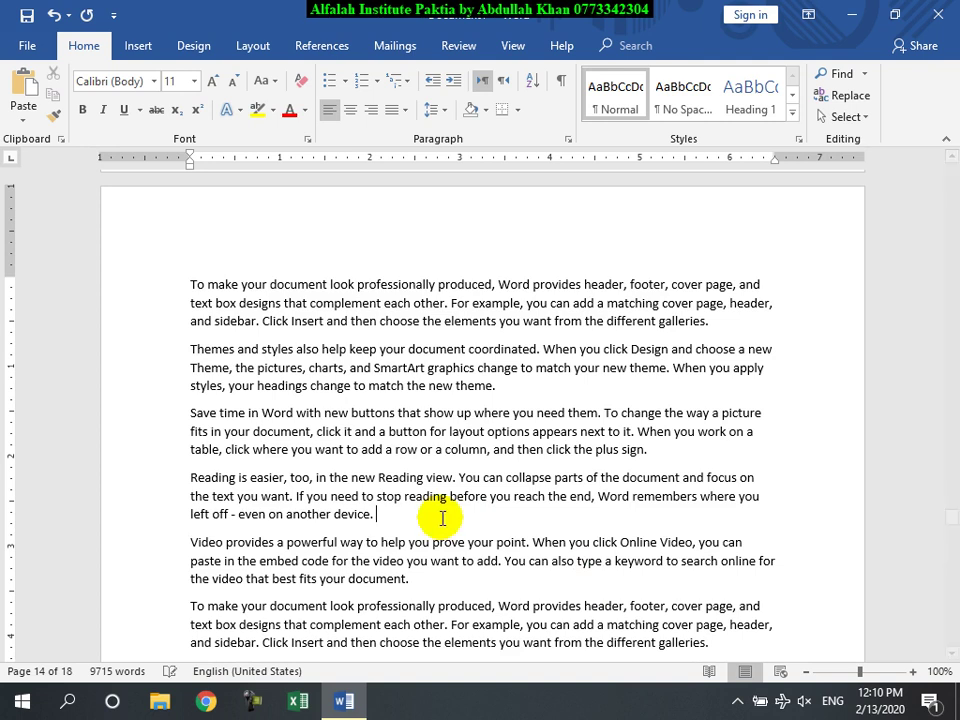
{"action": "key", "text": "ctrl+v"}
{"action": "left_click_drag", "start_coordinate": [490, 514], "coordinate": [375, 521]}
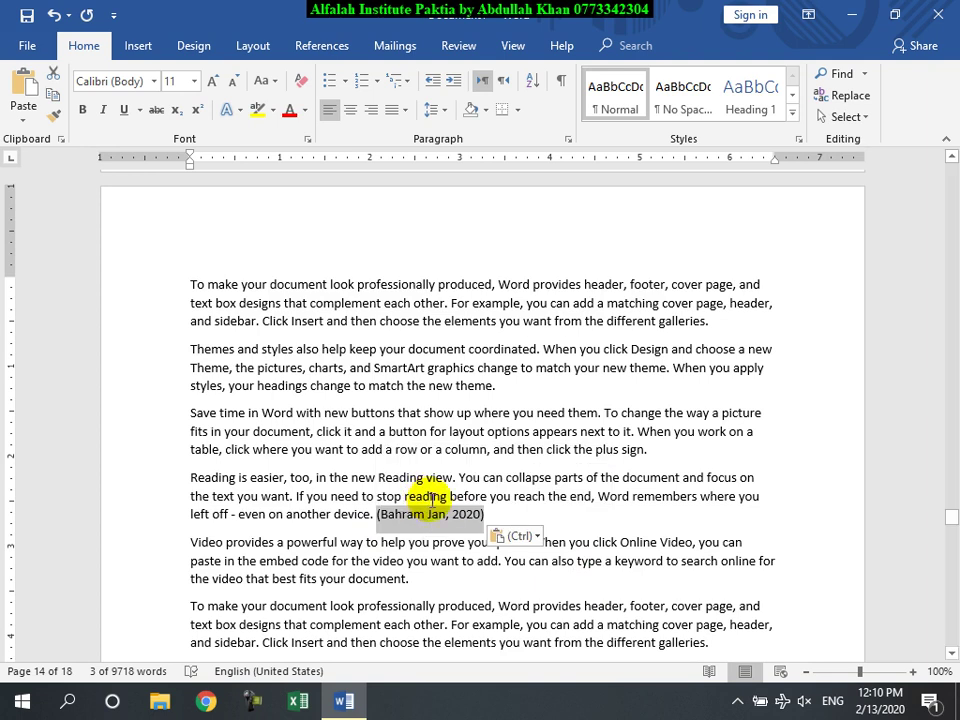
Step: Mark all occurrences of the 2020 citation for the table of authorities, hiding formatting marks
{"action": "left_click", "coordinate": [322, 46]}
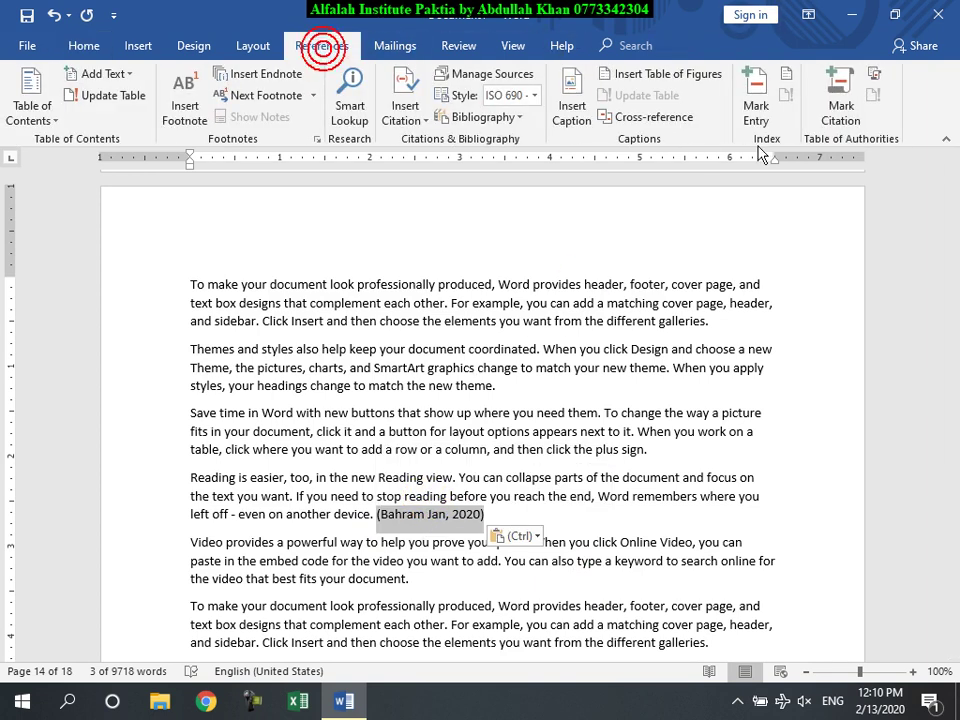
{"action": "left_click", "coordinate": [841, 100]}
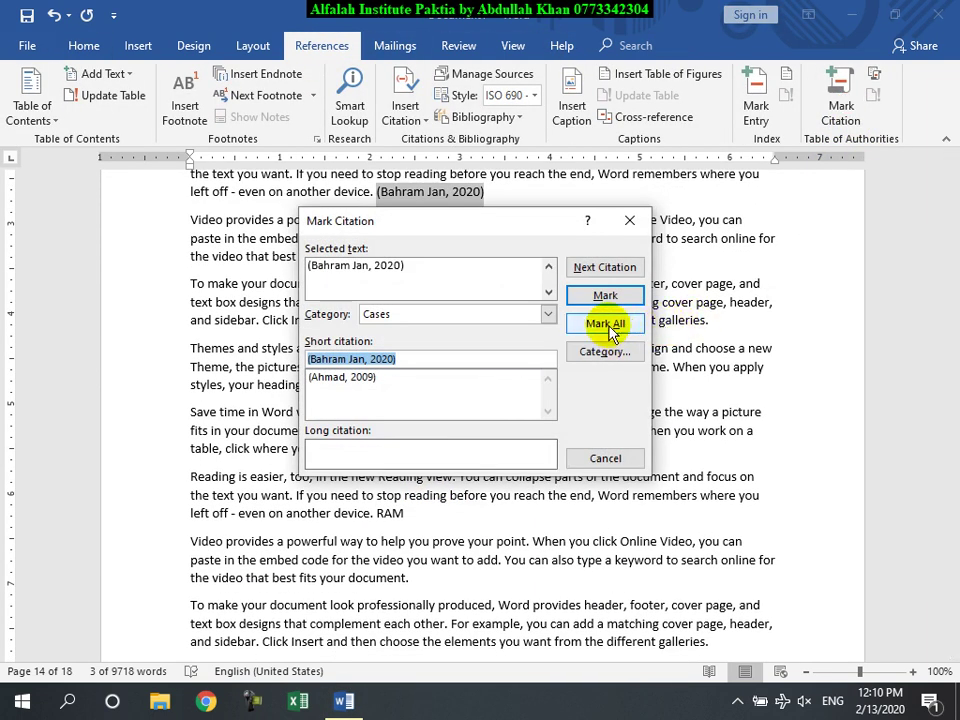
{"action": "left_click", "coordinate": [609, 322]}
{"action": "left_click", "coordinate": [605, 457]}
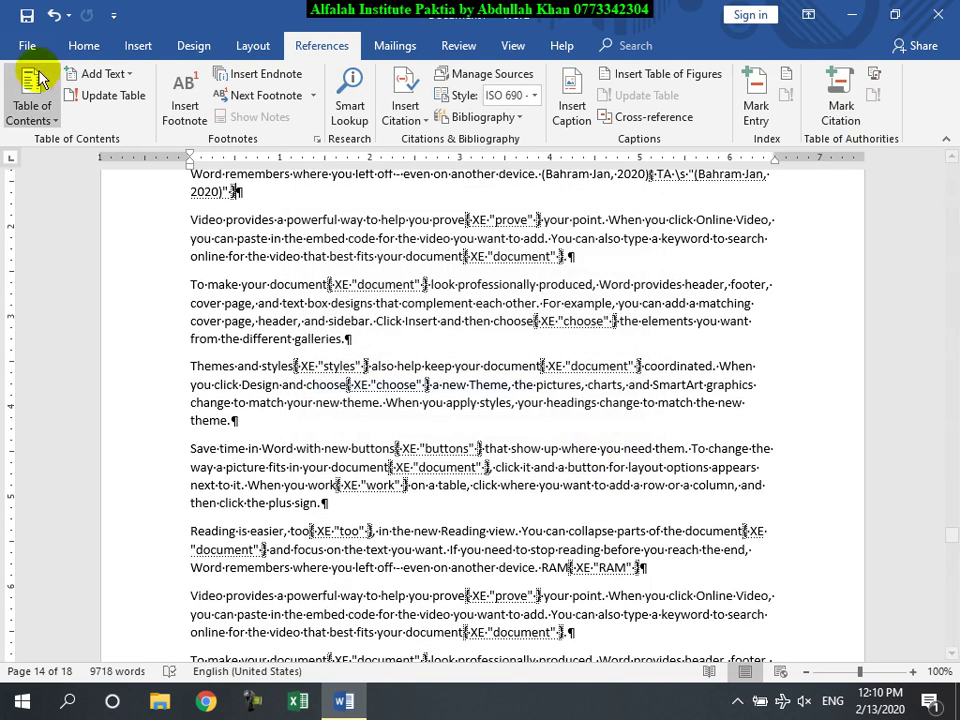
{"action": "left_click", "coordinate": [84, 46]}
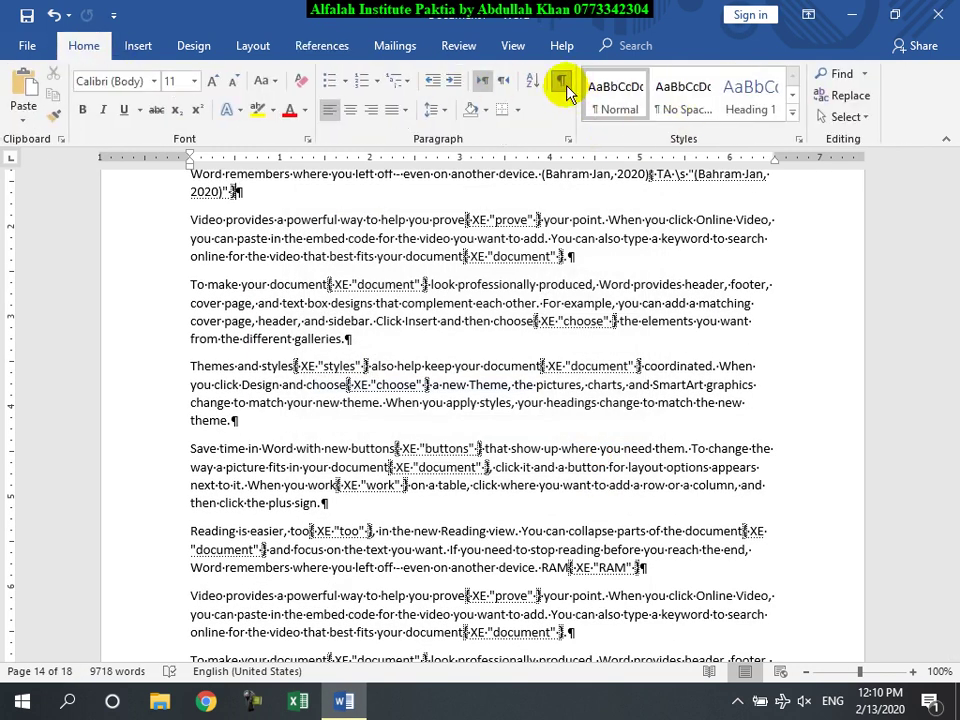
{"action": "left_click", "coordinate": [561, 80]}
Step: Add a blank page at the end of the document after the index
{"action": "key", "text": "ctrl+End"}
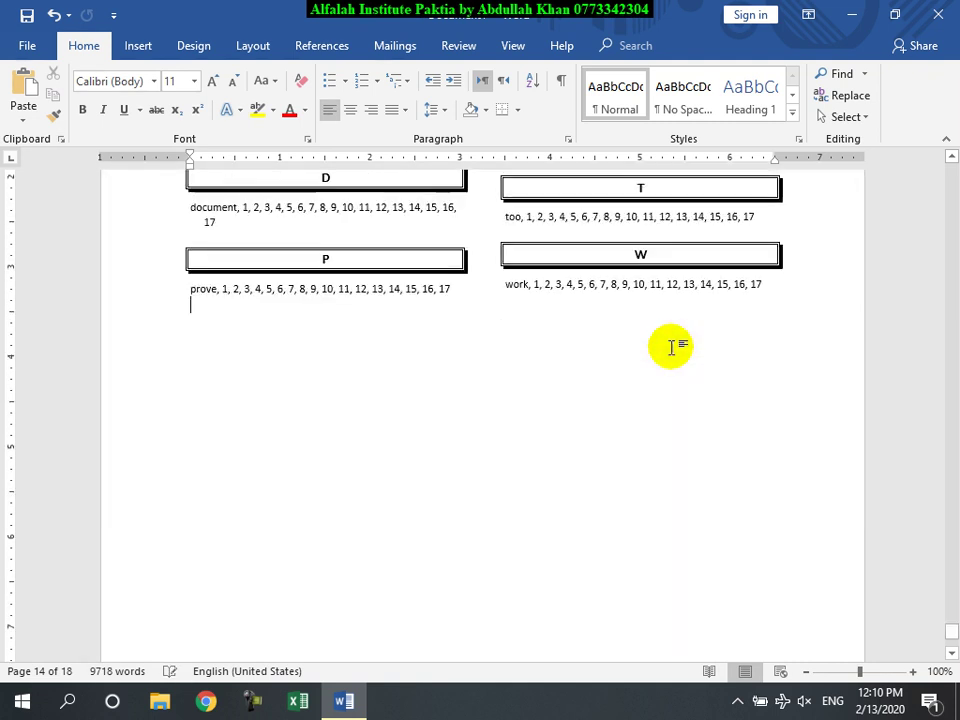
{"action": "key", "text": "ctrl+Return"}
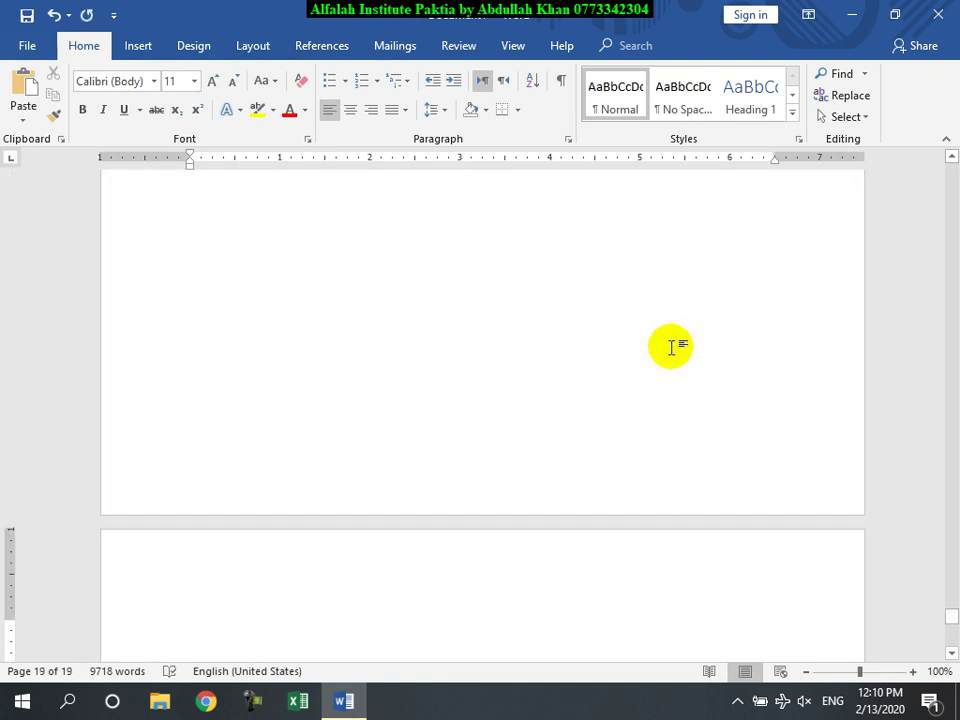
{"action": "scroll", "coordinate": [336, 390], "scroll_direction": "down", "scroll_amount": 4}
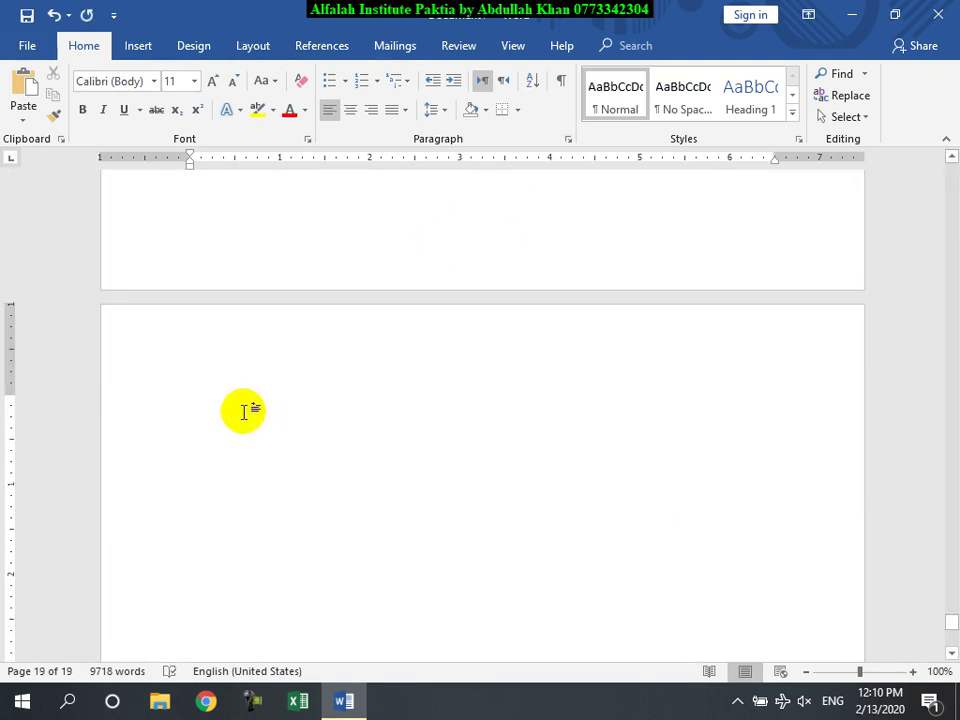
{"action": "left_click", "coordinate": [300, 47]}
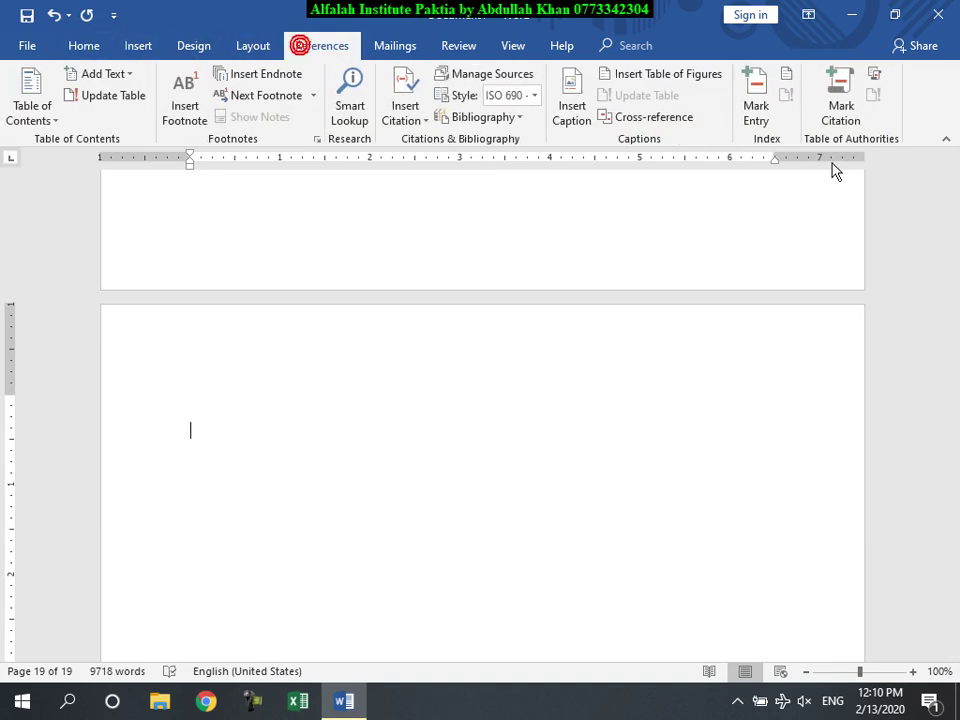
Step: Insert a Distinctive-format table of authorities listing the Cases citations
{"action": "left_click", "coordinate": [875, 77]}
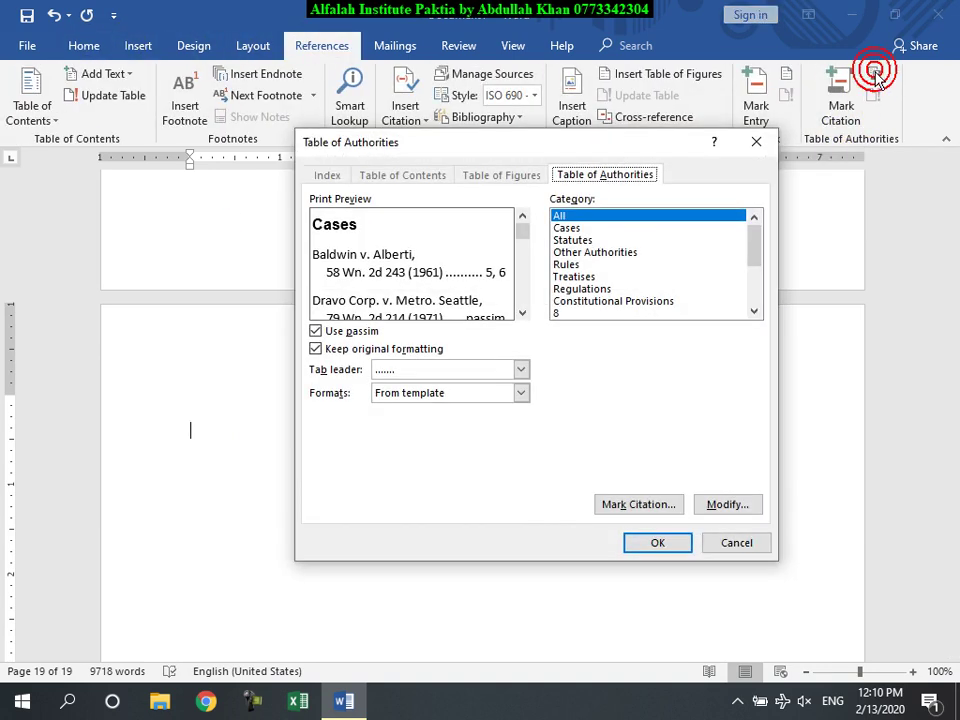
{"action": "left_click", "coordinate": [487, 390]}
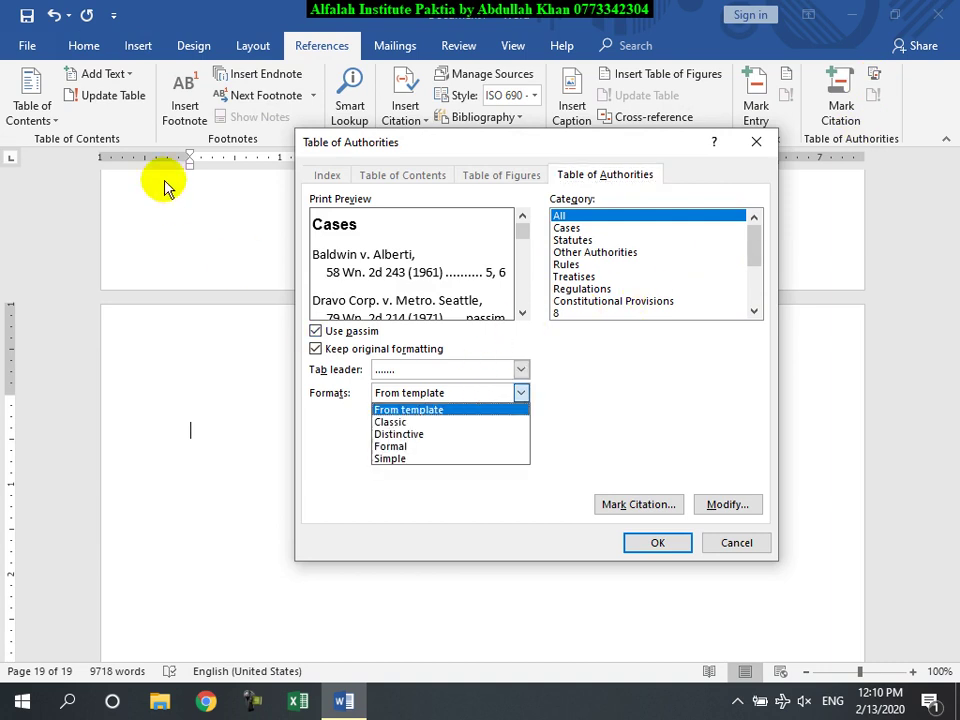
{"action": "left_click", "coordinate": [418, 443]}
{"action": "left_click", "coordinate": [643, 549]}
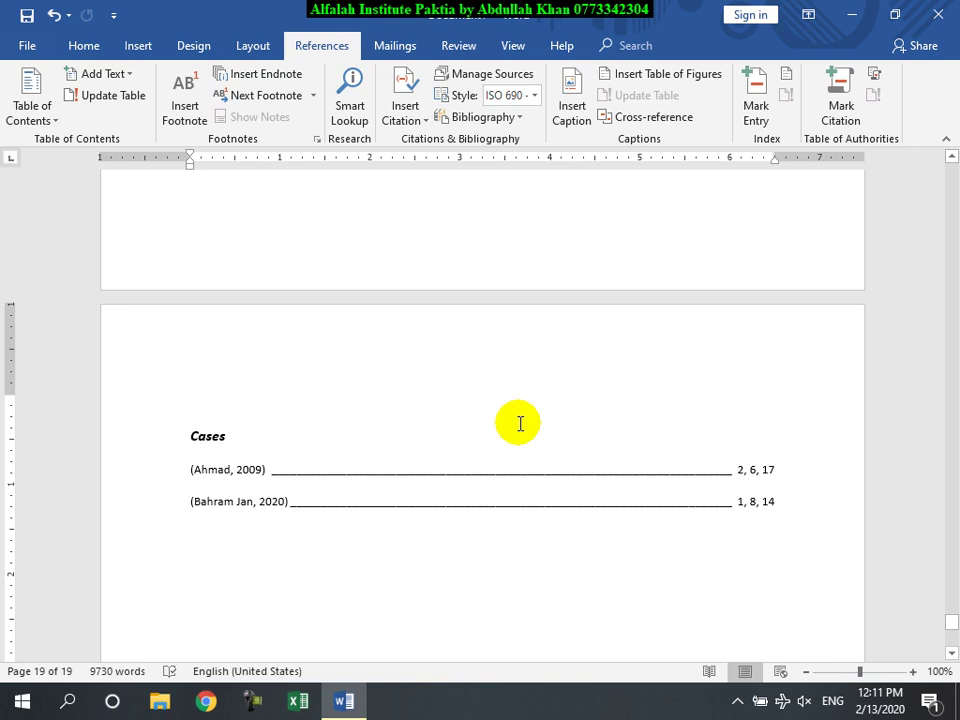
Step: Update the table of authorities, then delete the entire document contents
{"action": "left_click", "coordinate": [415, 468]}
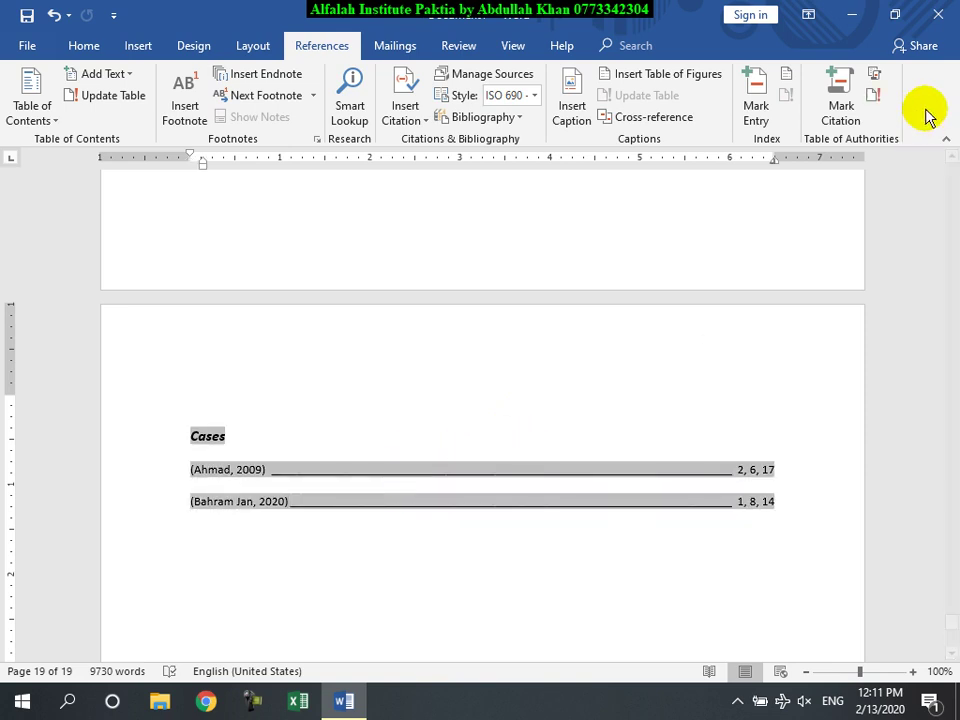
{"action": "left_click", "coordinate": [874, 96]}
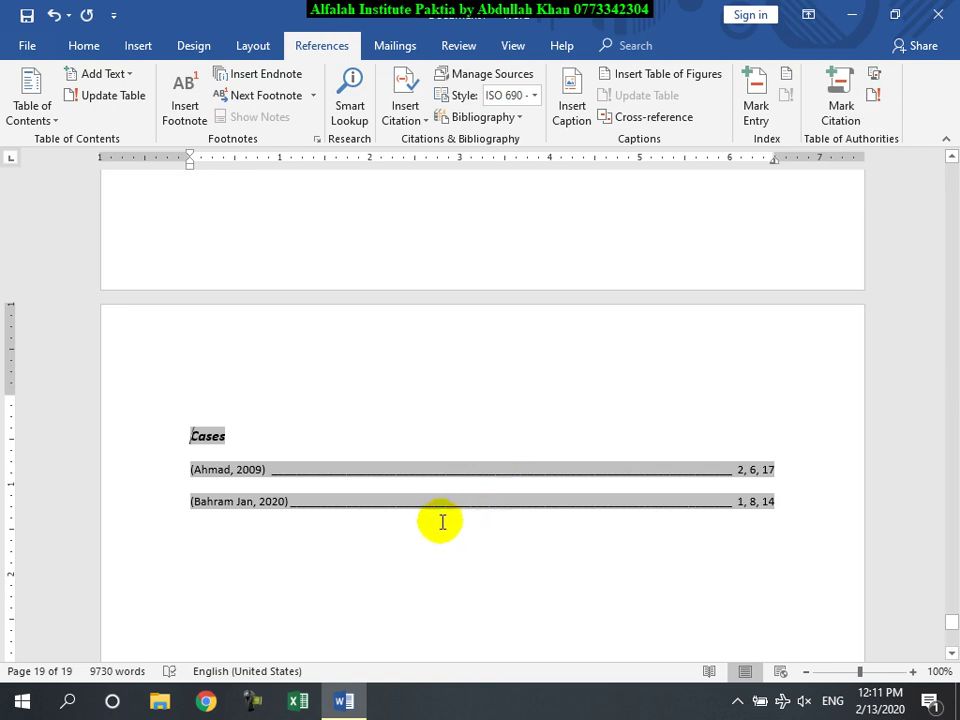
{"action": "key", "text": "ctrl+a"}
{"action": "key", "text": "Delete"}
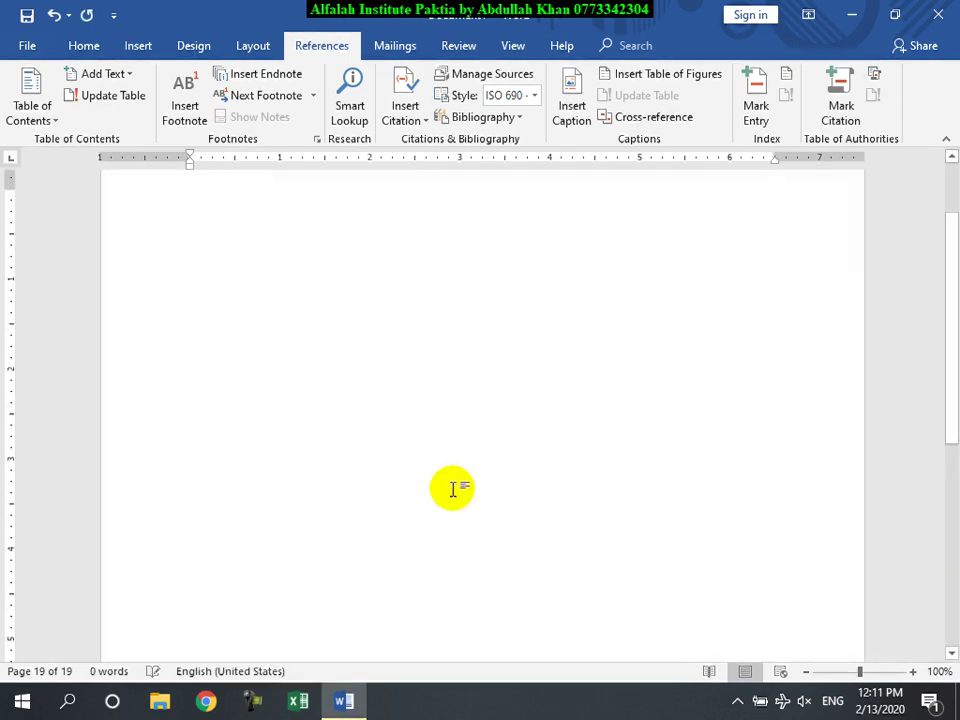
{"action": "left_click", "coordinate": [388, 45]}
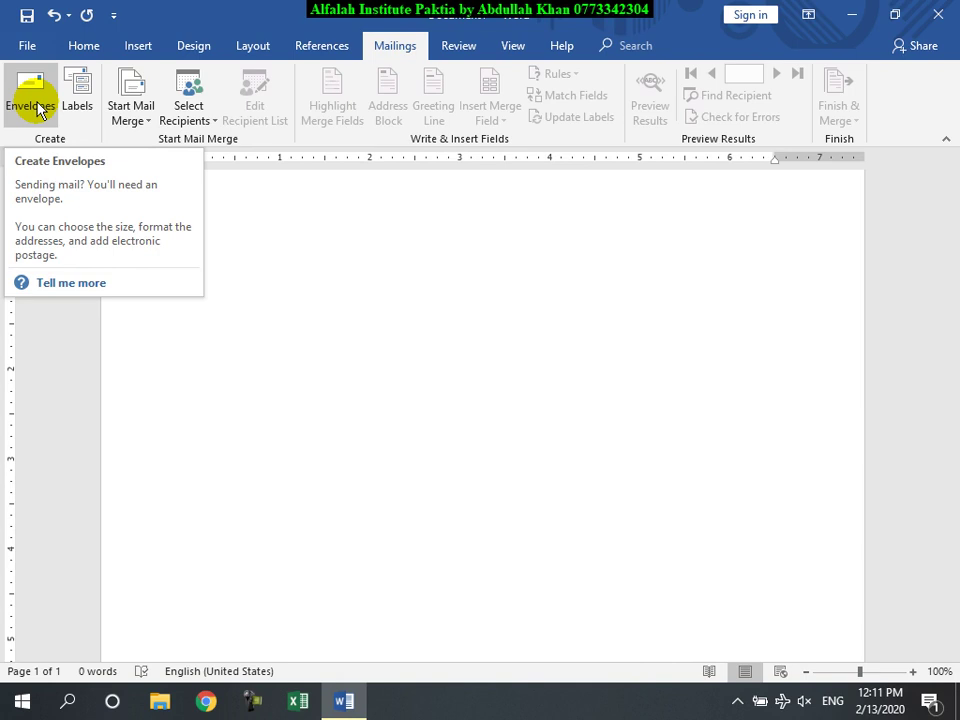
Step: Enter the recipient's name, postal address and phone number as the envelope's delivery address
{"action": "left_click", "coordinate": [33, 106]}
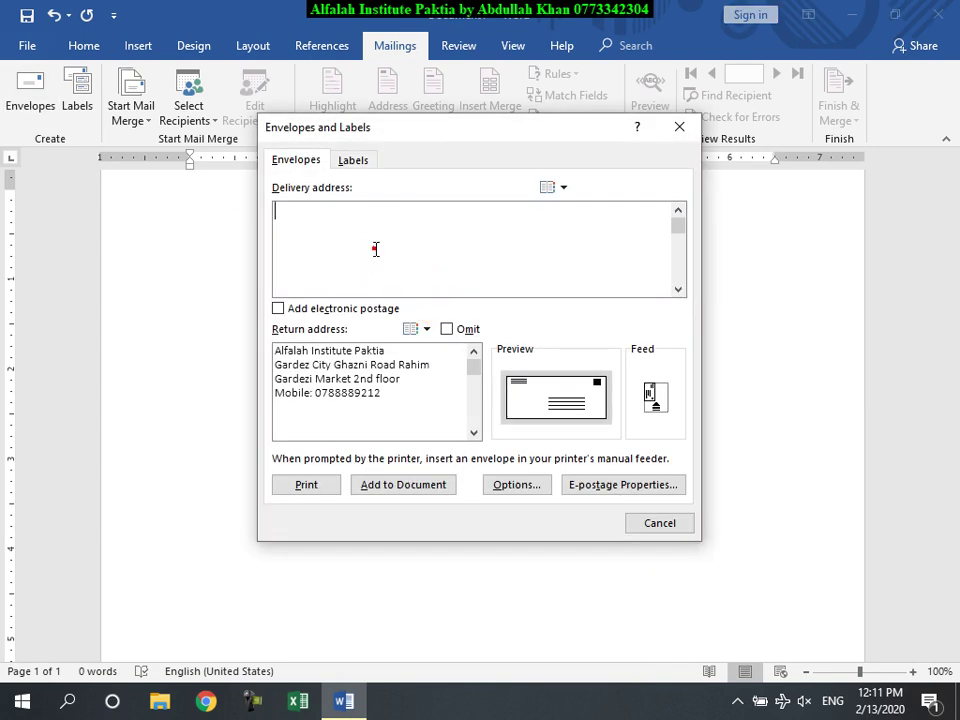
{"action": "left_click", "coordinate": [376, 251]}
{"action": "type", "text": "Ha"}
{"action": "left_click", "coordinate": [375, 251]}
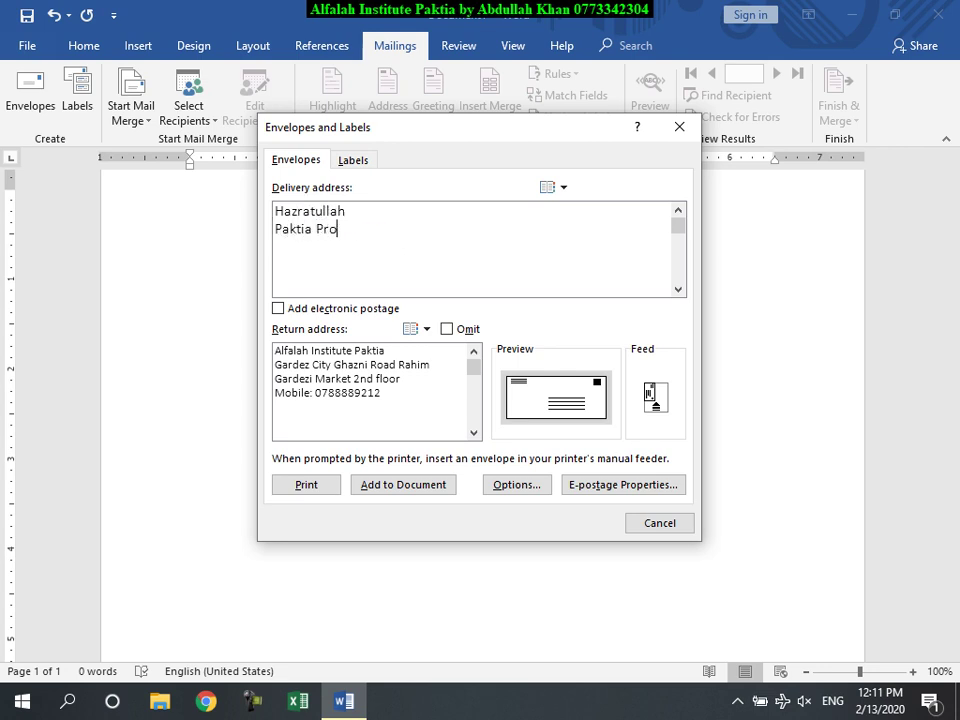
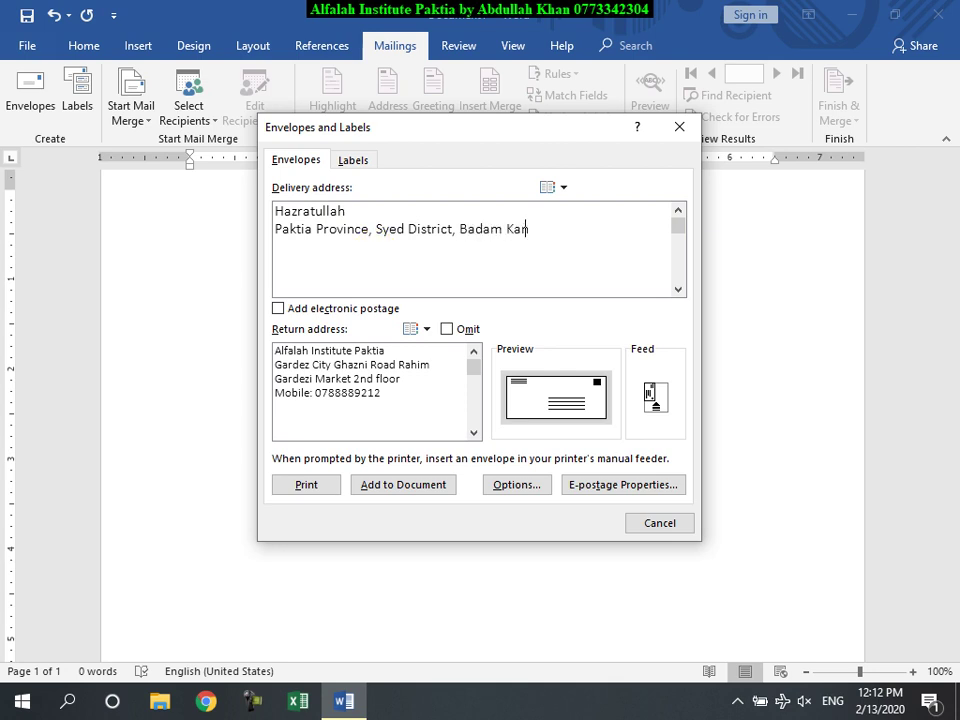
{"action": "key", "text": "Return"}
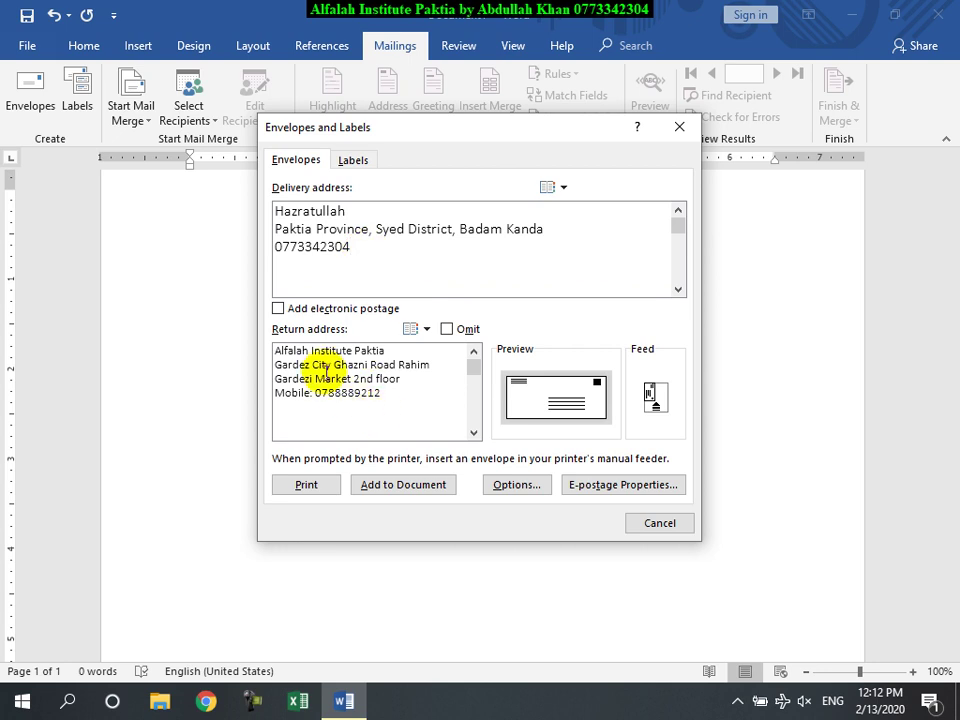
Step: Review the four-line return address by selecting it and placing the caret inside
{"action": "left_click_drag", "start_coordinate": [388, 392], "coordinate": [280, 352]}
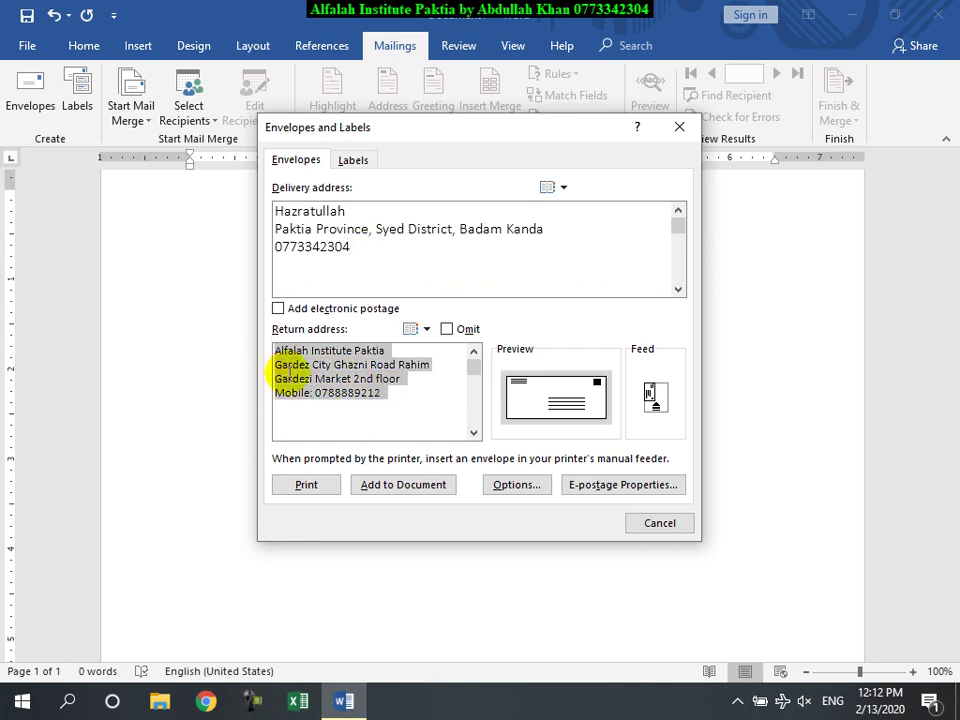
{"action": "left_click", "coordinate": [360, 410]}
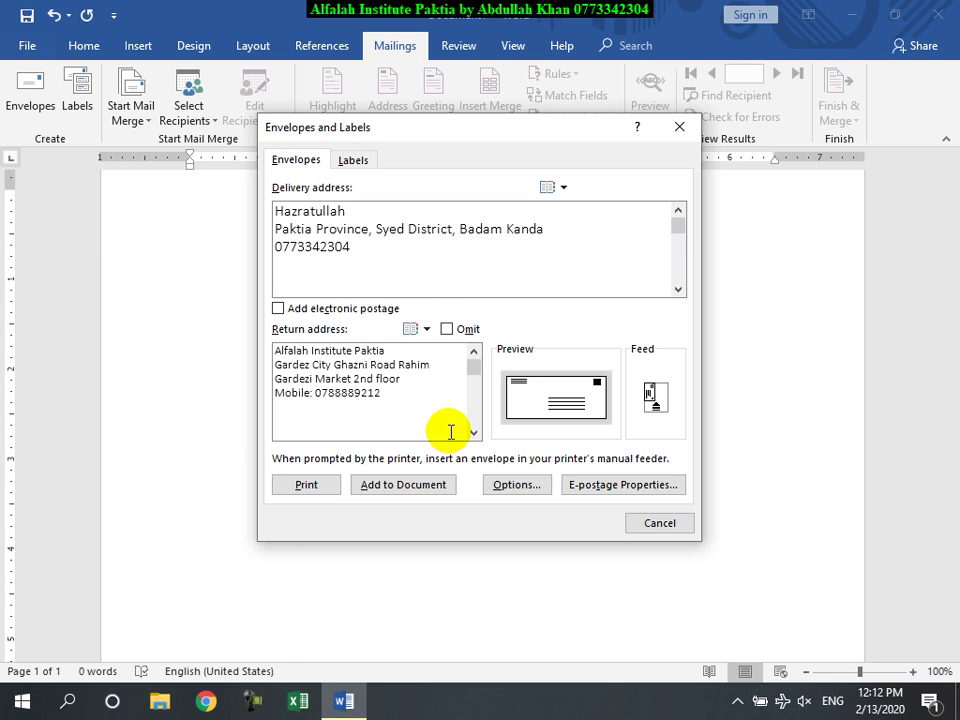
{"action": "left_click", "coordinate": [315, 379]}
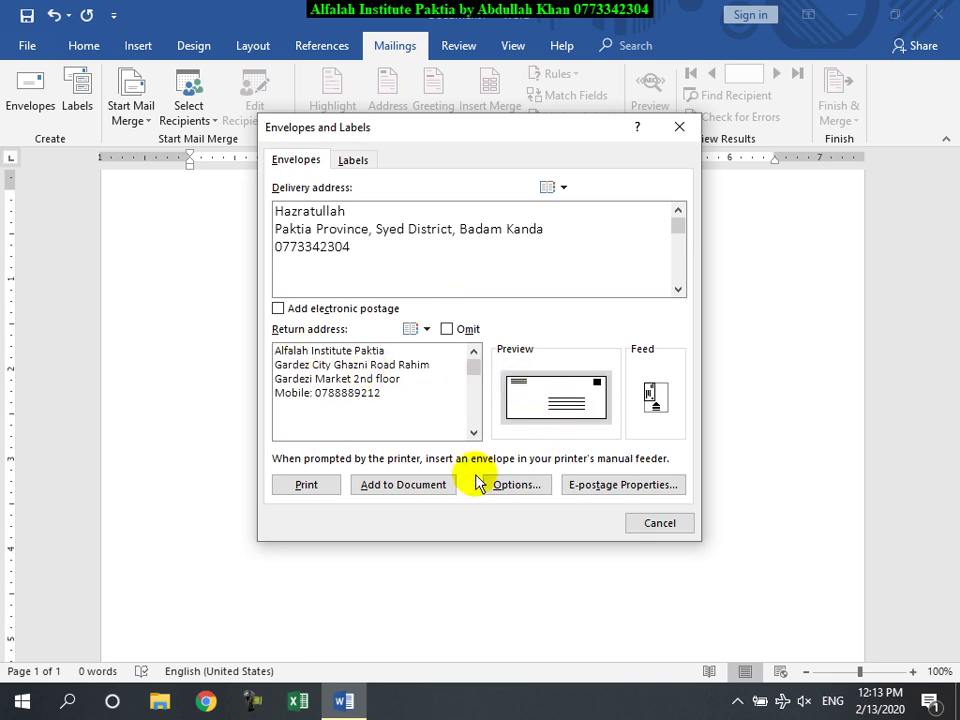
Step: Add the addressed envelope to the top of the document
{"action": "left_click", "coordinate": [428, 490]}
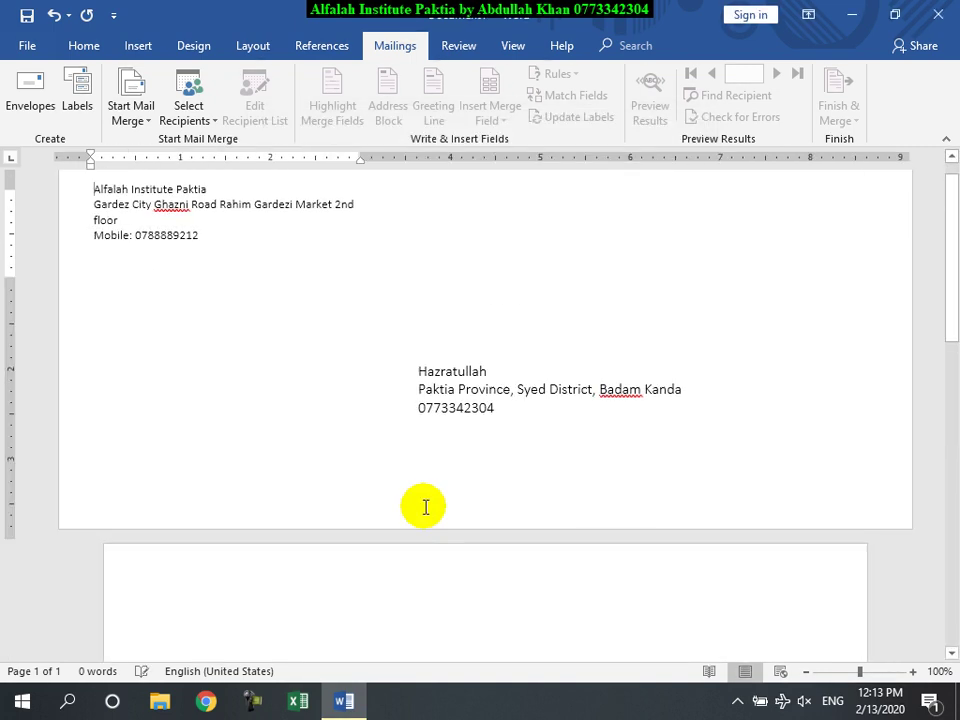
{"action": "scroll", "coordinate": [450, 489], "scroll_direction": "down", "scroll_amount": 3}
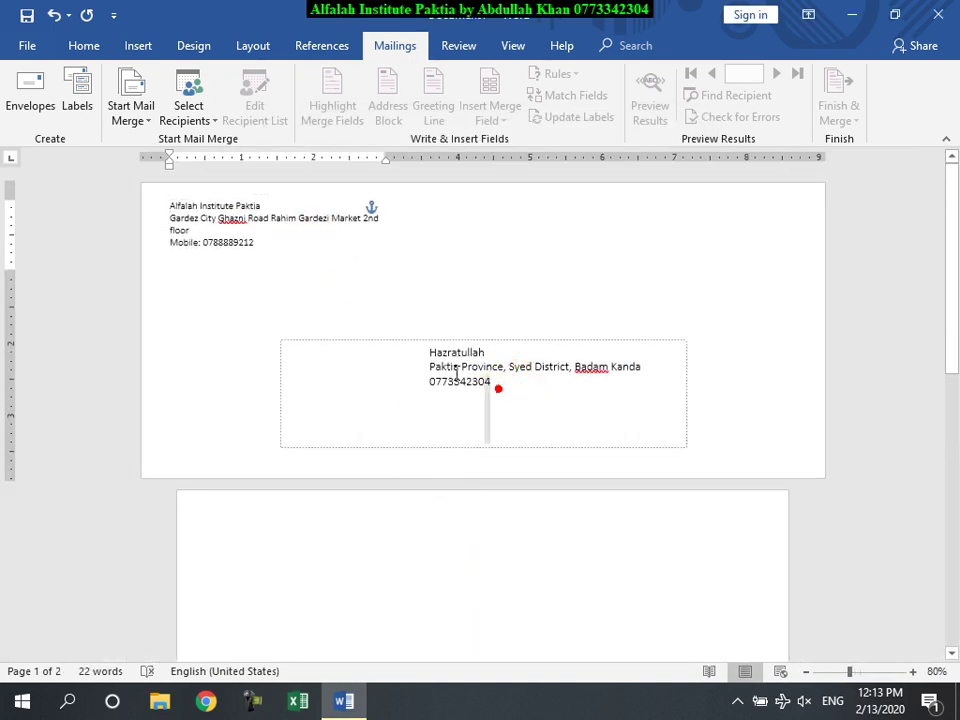
{"action": "left_click_drag", "start_coordinate": [491, 381], "coordinate": [431, 354]}
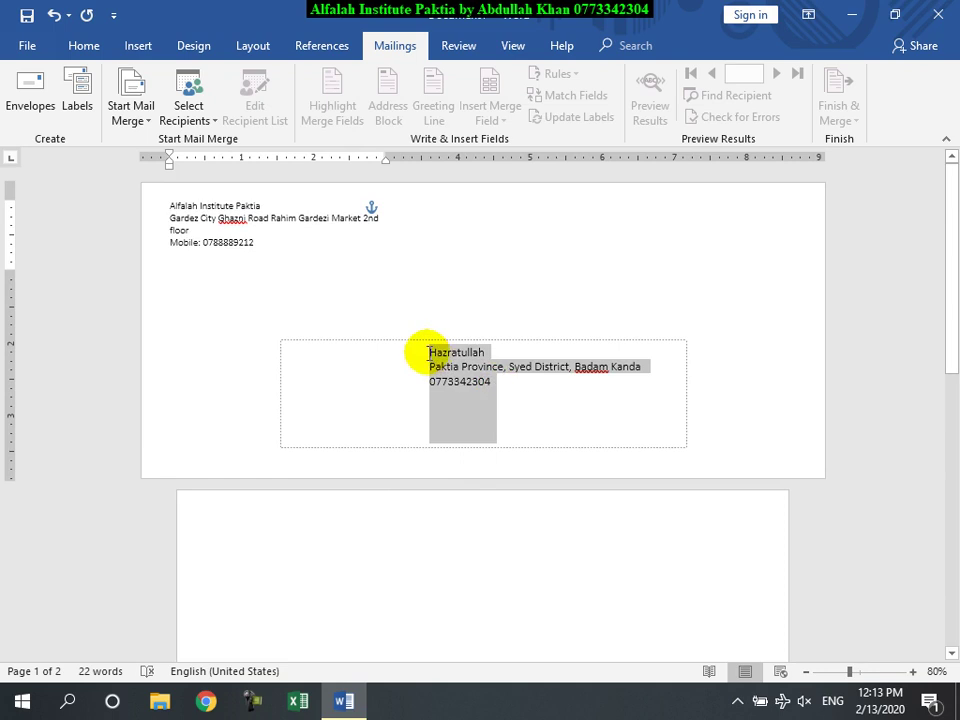
Step: Inspect the envelope's return and delivery address frames, then reopen Envelopes
{"action": "left_click", "coordinate": [82, 47]}
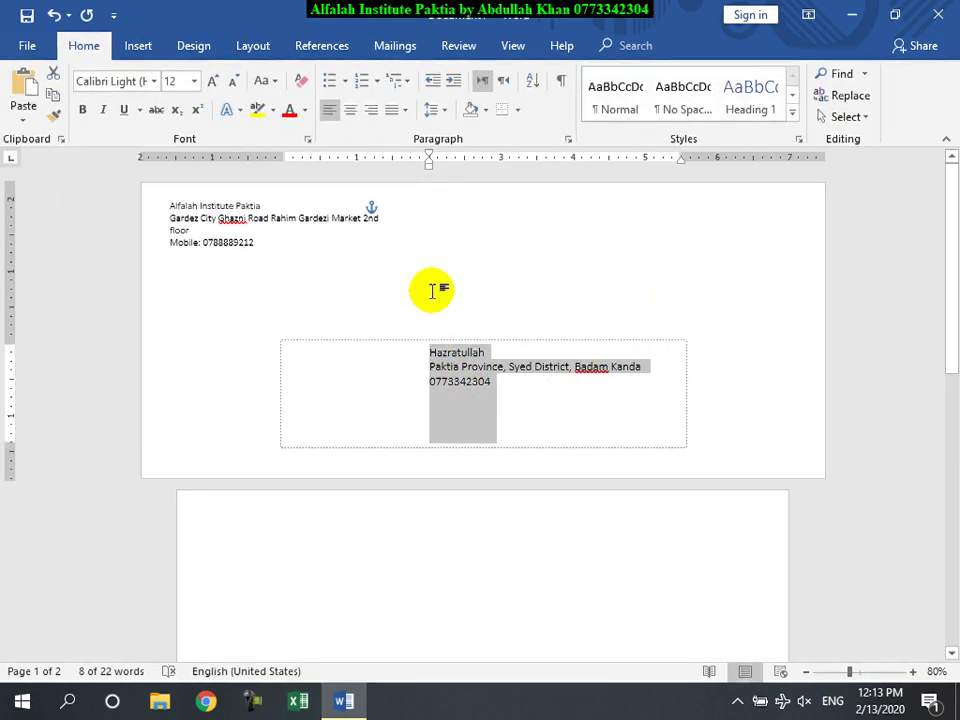
{"action": "left_click", "coordinate": [268, 229]}
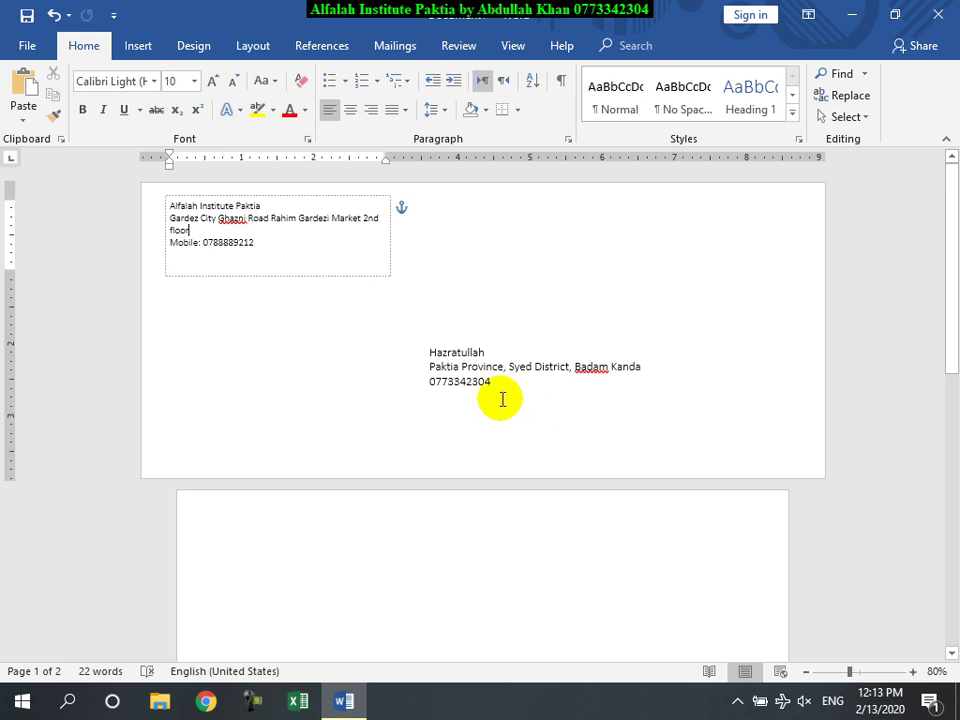
{"action": "left_click", "coordinate": [497, 399]}
{"action": "left_click", "coordinate": [400, 50]}
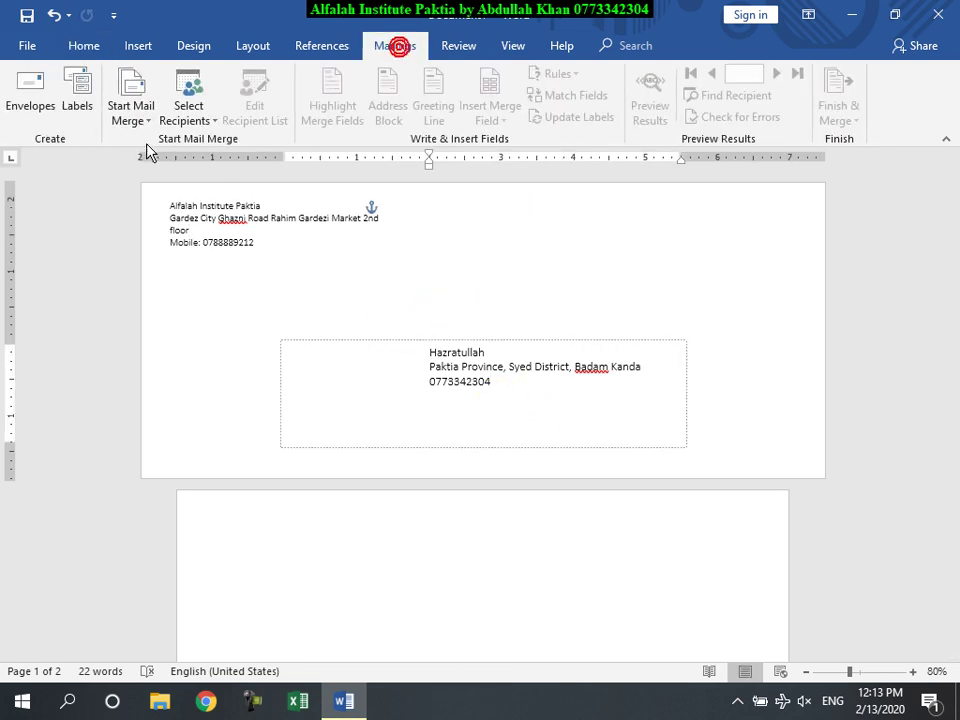
{"action": "left_click", "coordinate": [30, 100]}
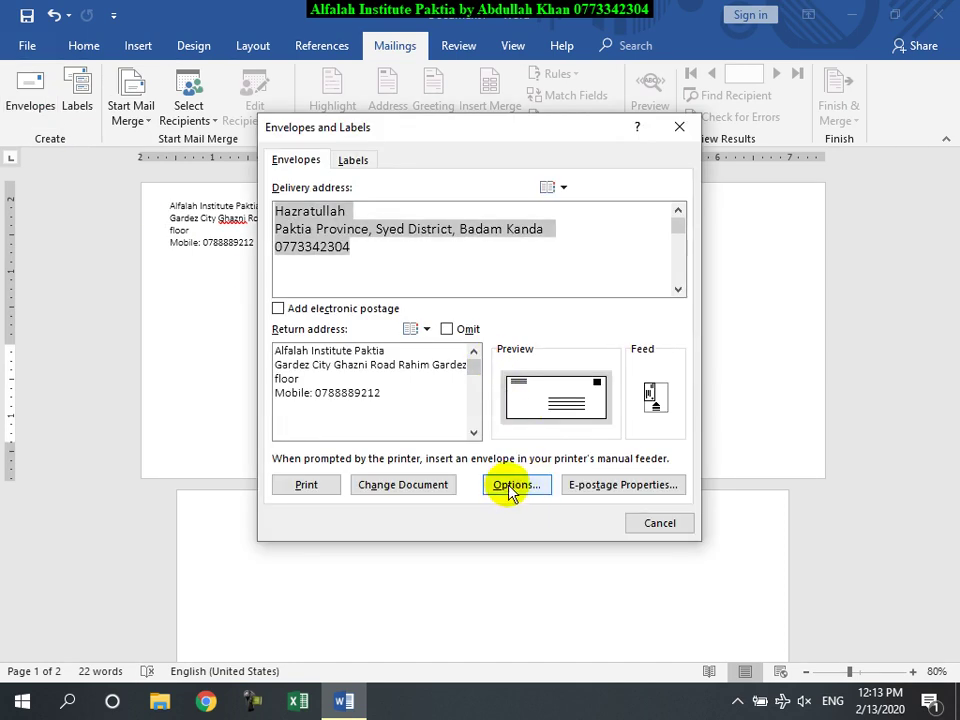
{"action": "left_click", "coordinate": [516, 484]}
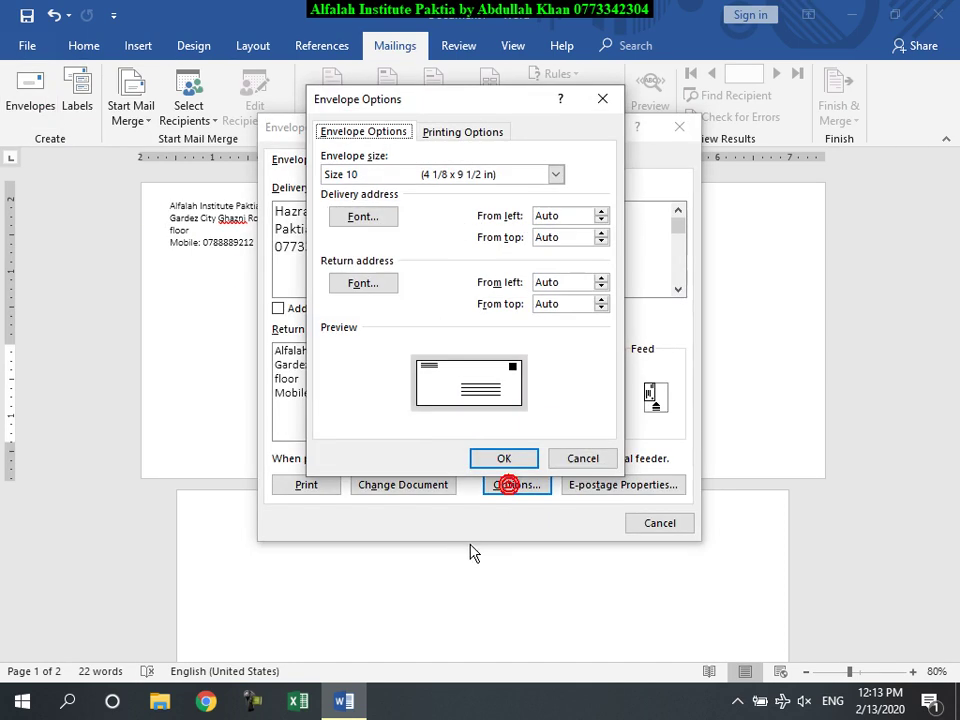
{"action": "left_click", "coordinate": [363, 217]}
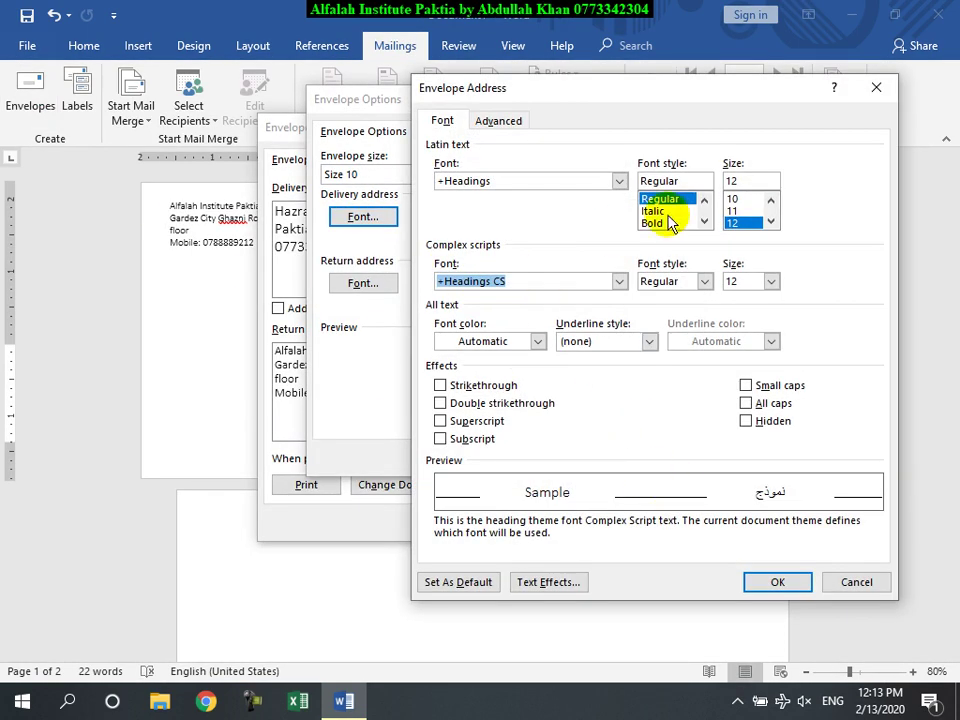
{"action": "left_click", "coordinate": [855, 582]}
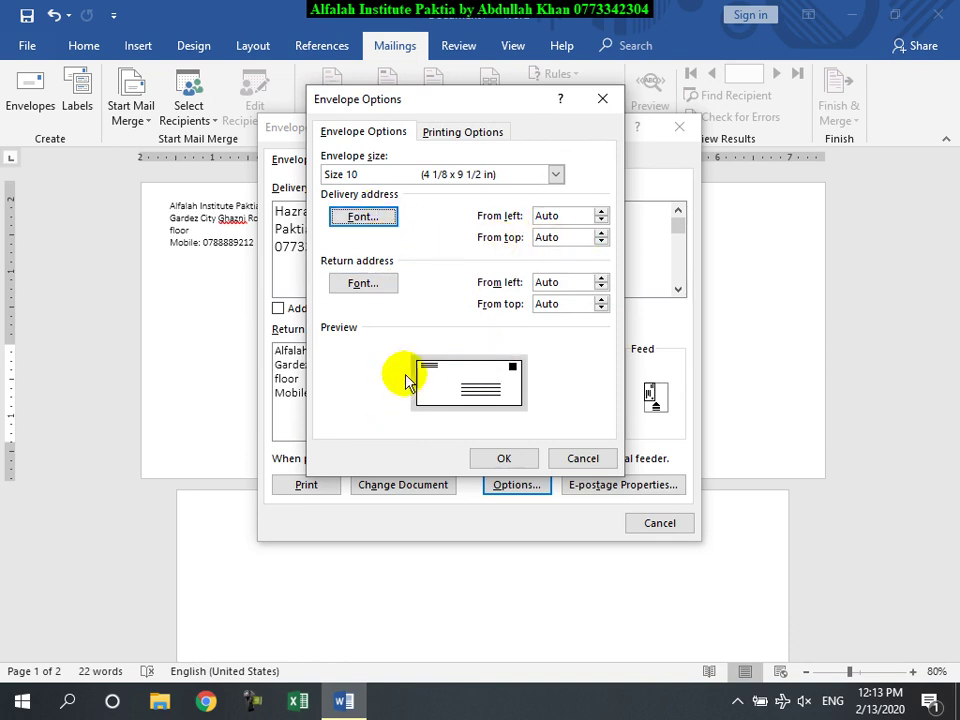
{"action": "left_click", "coordinate": [601, 212]}
{"action": "left_click", "coordinate": [603, 212]}
{"action": "left_click", "coordinate": [603, 212]}
{"action": "left_click", "coordinate": [601, 220]}
{"action": "left_click", "coordinate": [601, 220]}
{"action": "left_click", "coordinate": [601, 220]}
{"action": "left_click", "coordinate": [601, 220]}
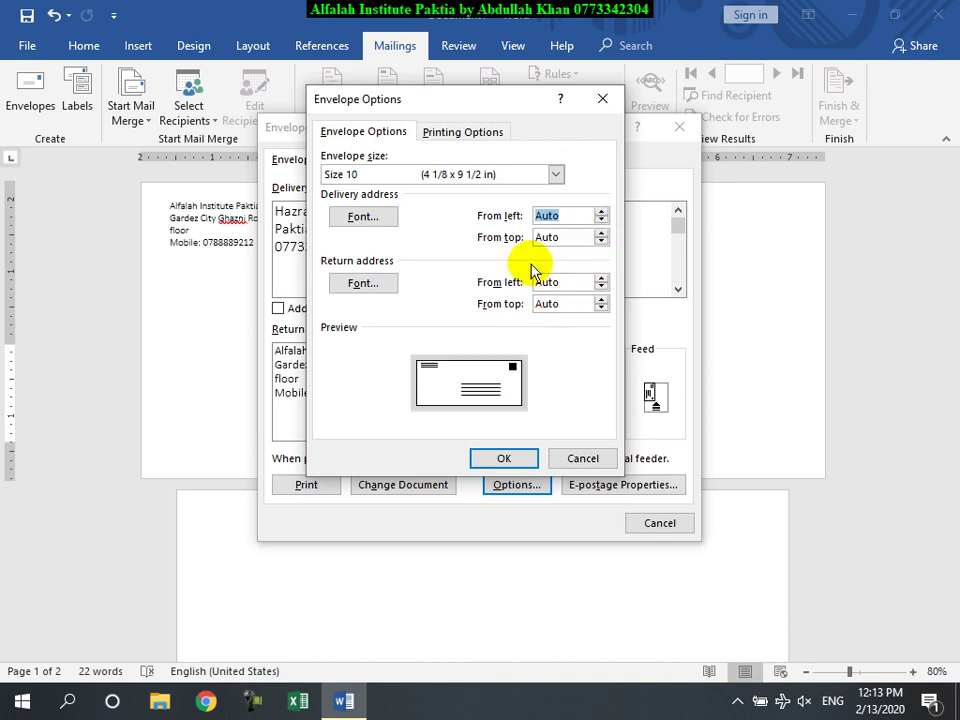
{"action": "left_click", "coordinate": [601, 232]}
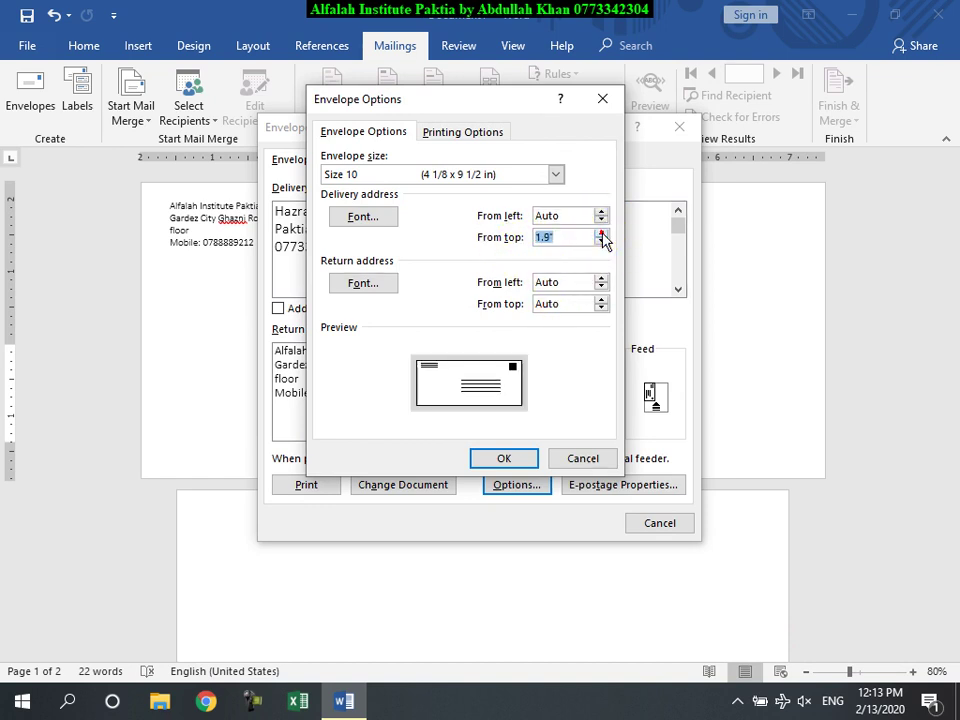
{"action": "left_click", "coordinate": [600, 242]}
{"action": "left_click", "coordinate": [600, 242]}
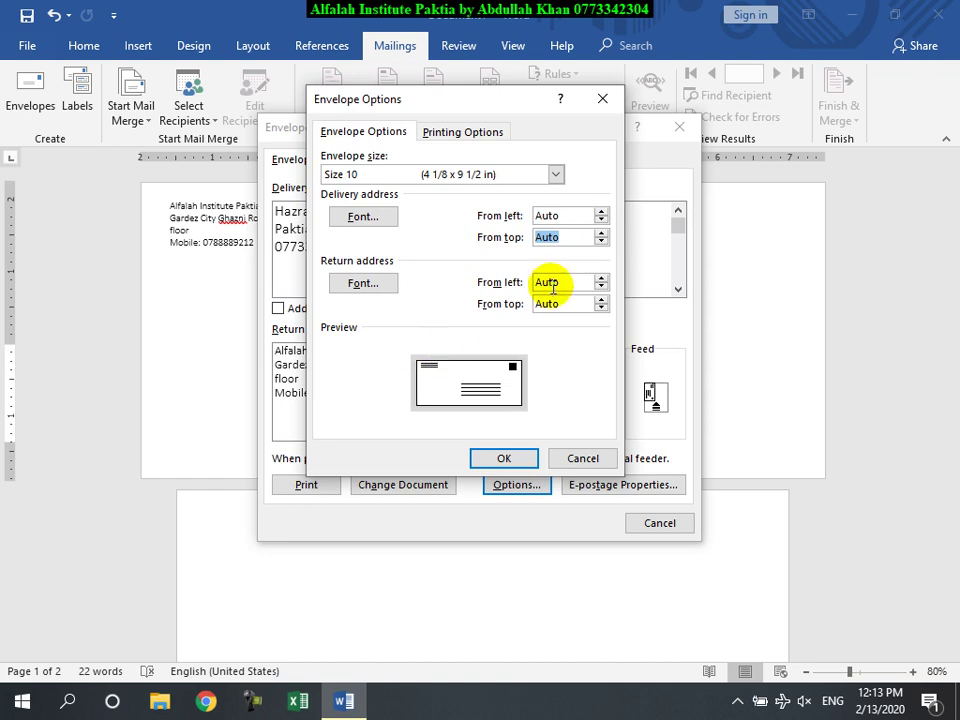
{"action": "left_click", "coordinate": [600, 299]}
{"action": "left_click", "coordinate": [600, 299]}
{"action": "left_click", "coordinate": [600, 299]}
{"action": "left_click", "coordinate": [600, 299]}
{"action": "left_click", "coordinate": [601, 307]}
{"action": "left_click", "coordinate": [601, 307]}
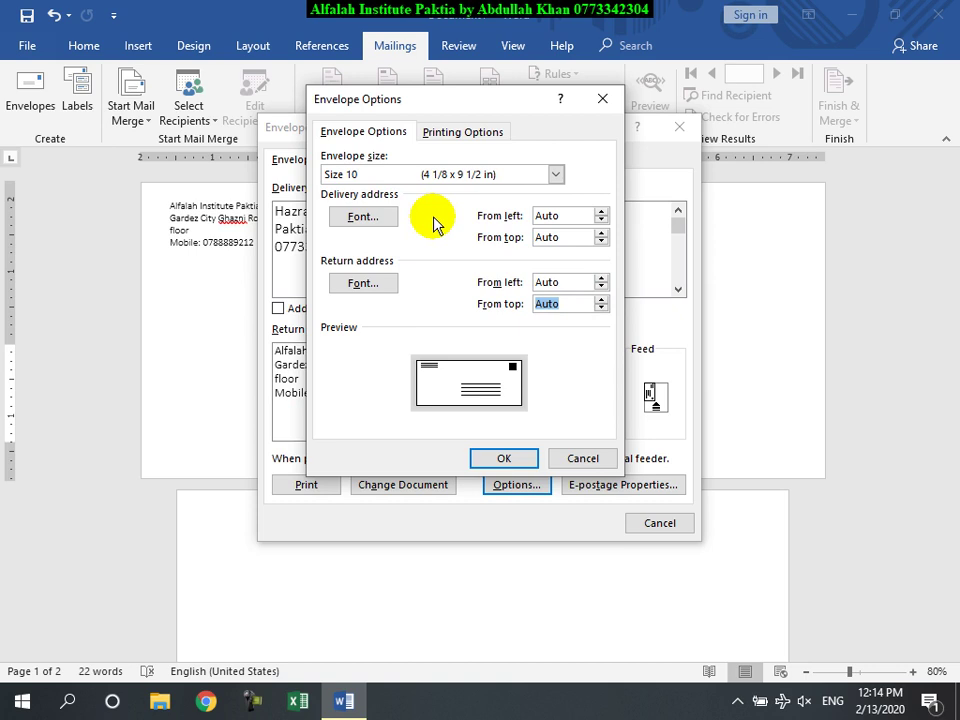
{"action": "left_click", "coordinate": [500, 174]}
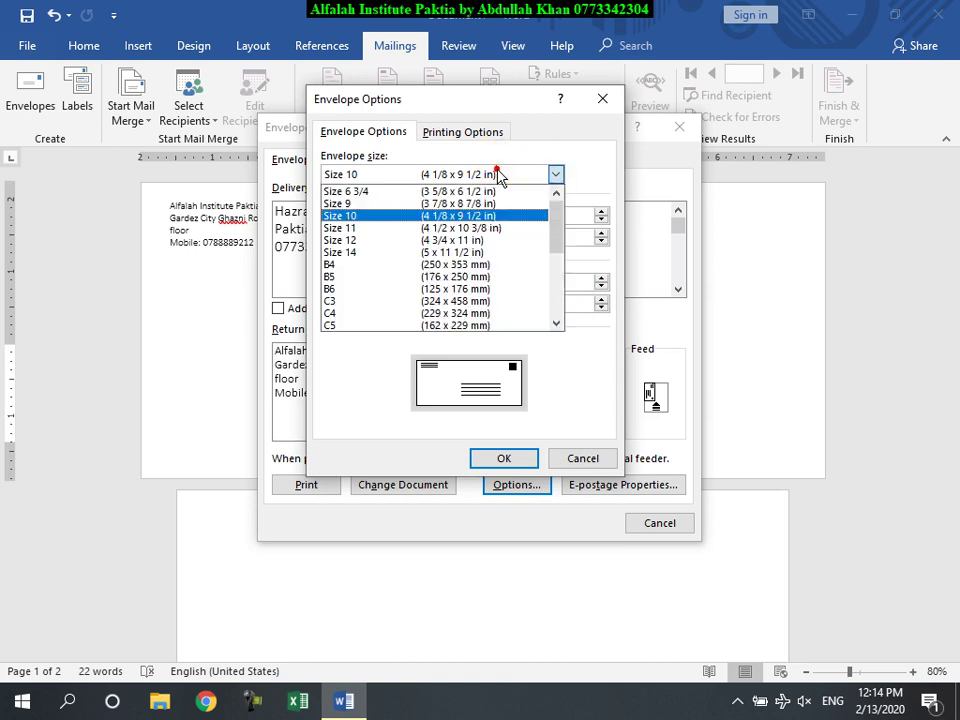
{"action": "left_click", "coordinate": [325, 215]}
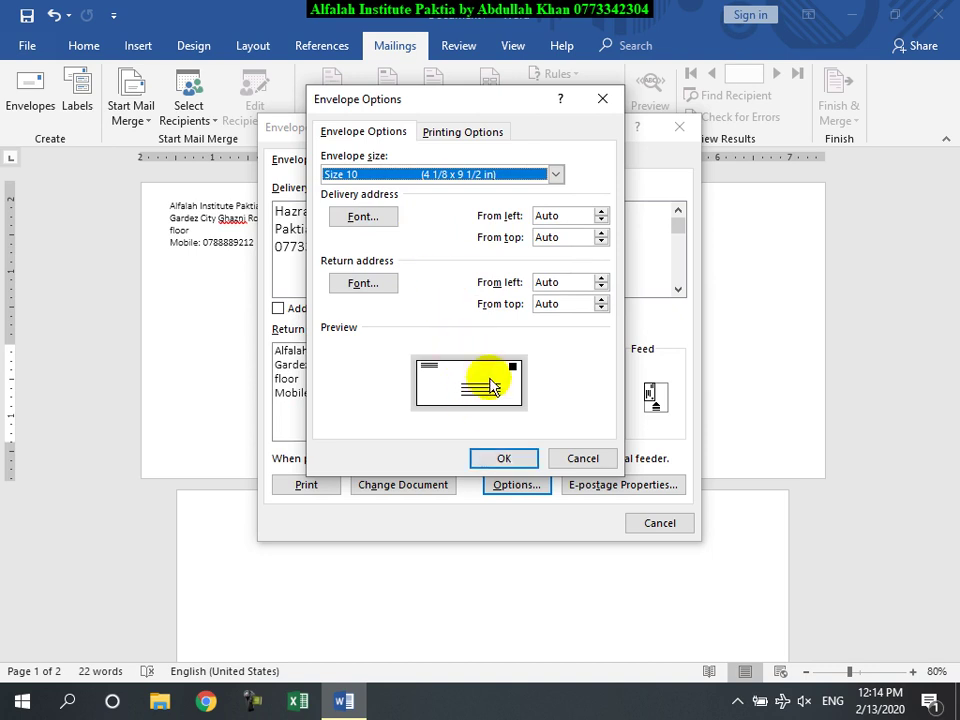
Step: Choose the sixth feed method: face up, clockwise rotation, fed from CD/DVD
{"action": "left_click", "coordinate": [466, 133]}
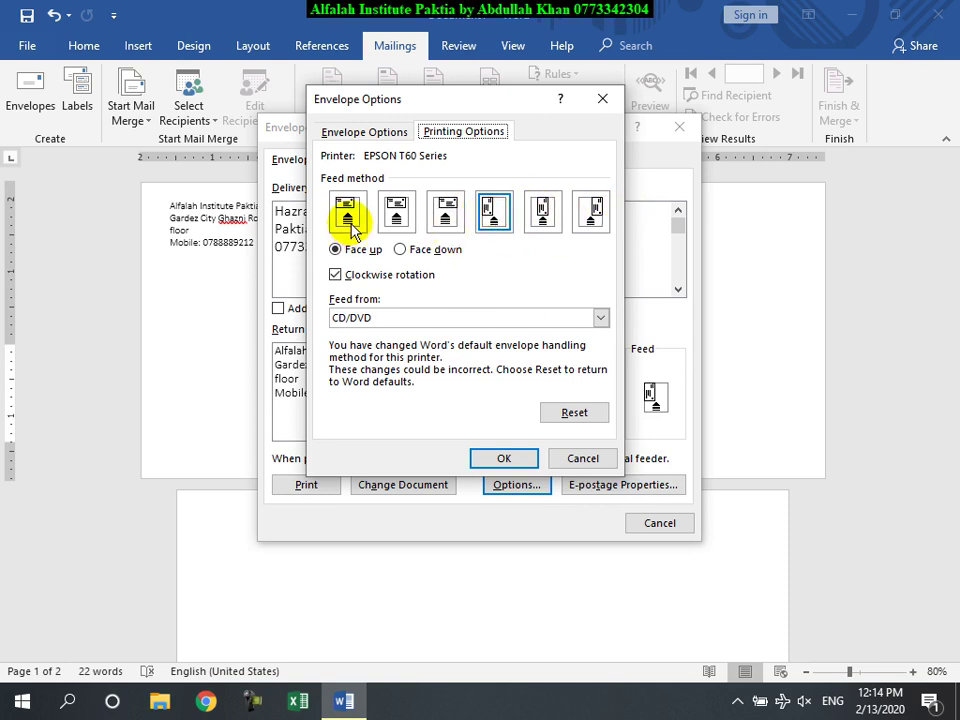
{"action": "left_click", "coordinate": [590, 211]}
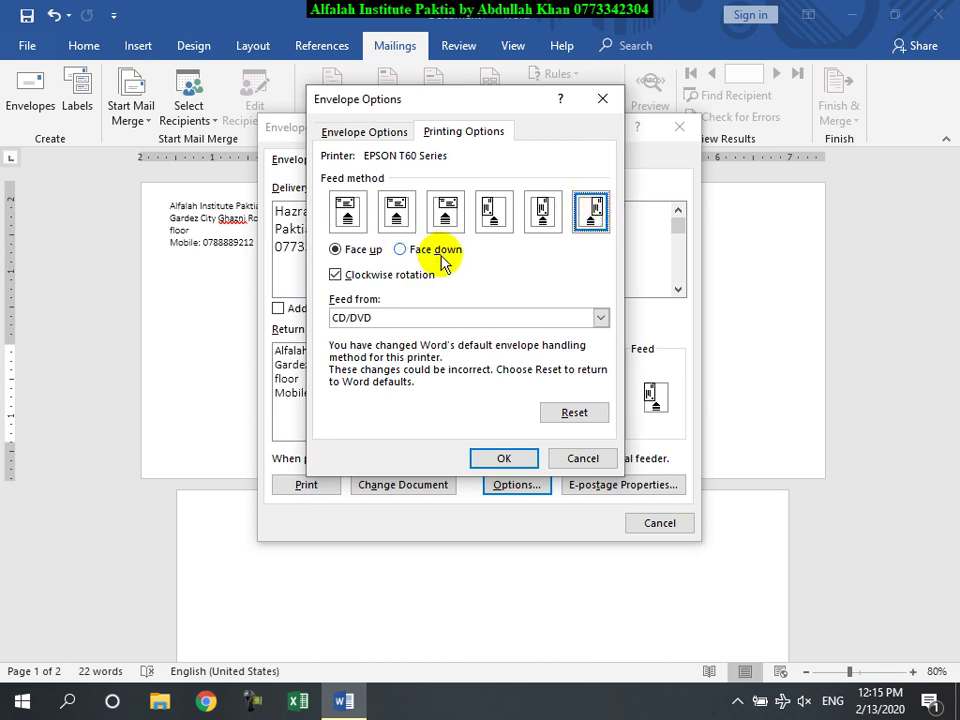
Step: Try face-down feeding and the fourth feed method, then return to face up
{"action": "left_click", "coordinate": [402, 250]}
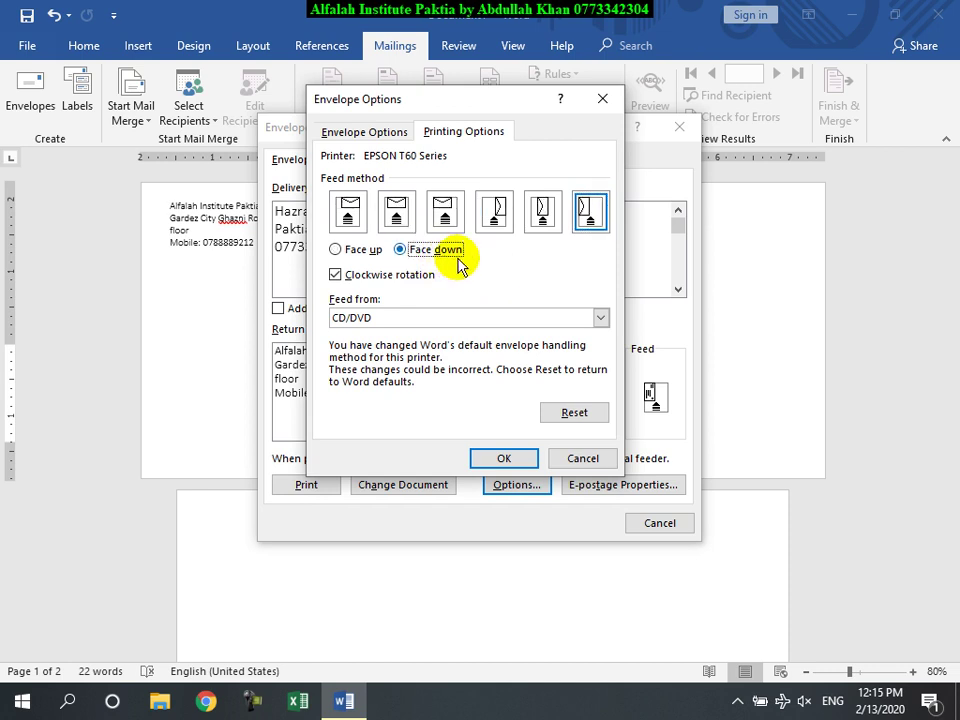
{"action": "left_click", "coordinate": [496, 215]}
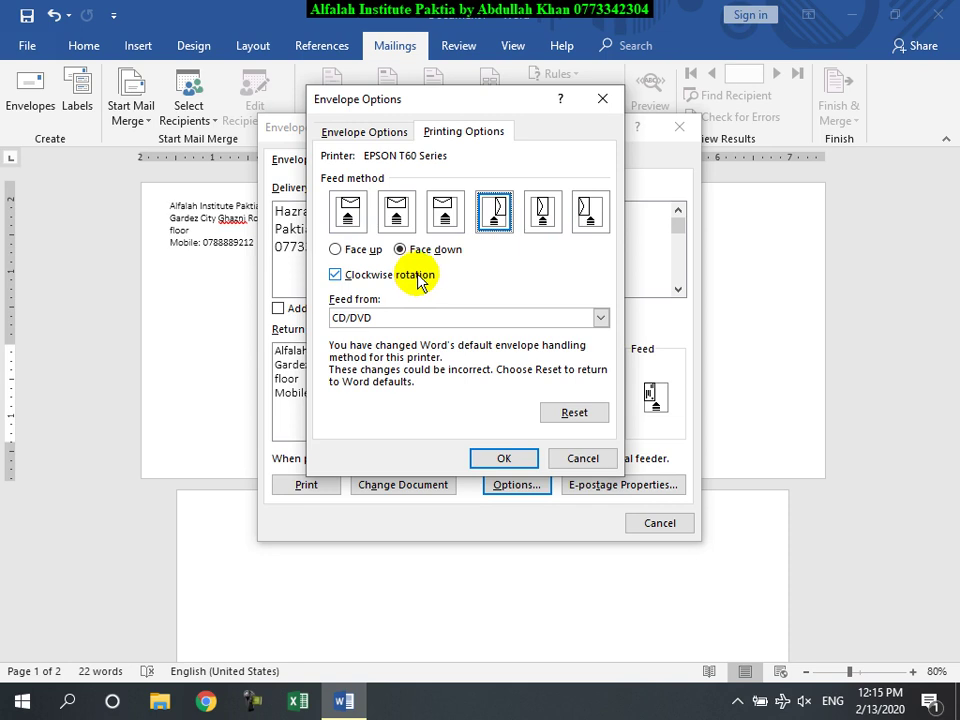
{"action": "left_click", "coordinate": [365, 250]}
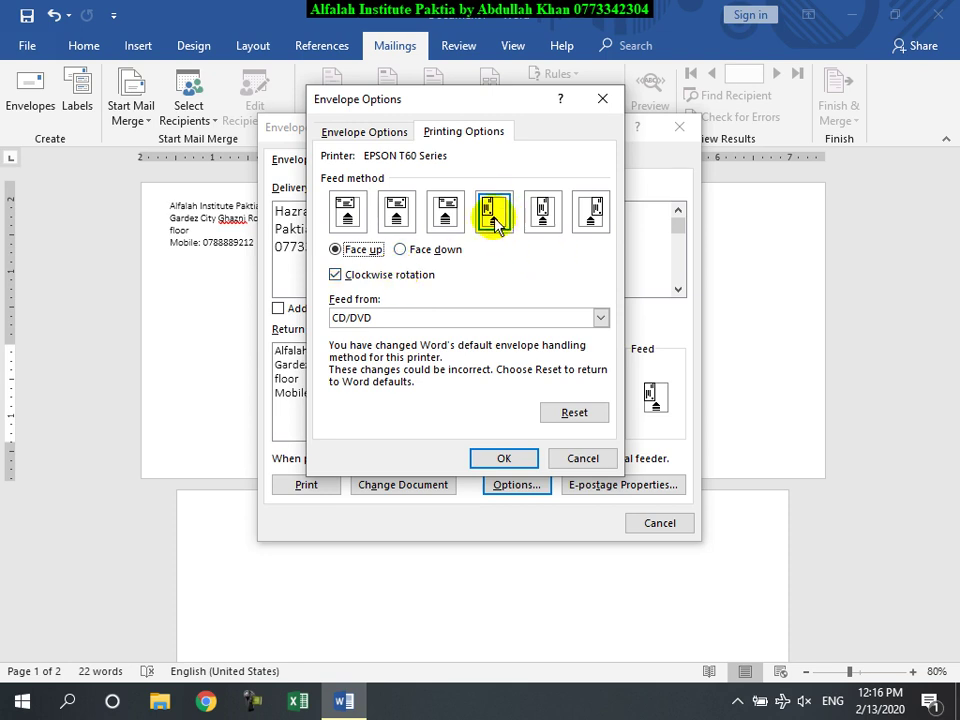
Step: Turn off clockwise rotation, keep the last feed method, and accept the printing options
{"action": "left_click", "coordinate": [336, 276]}
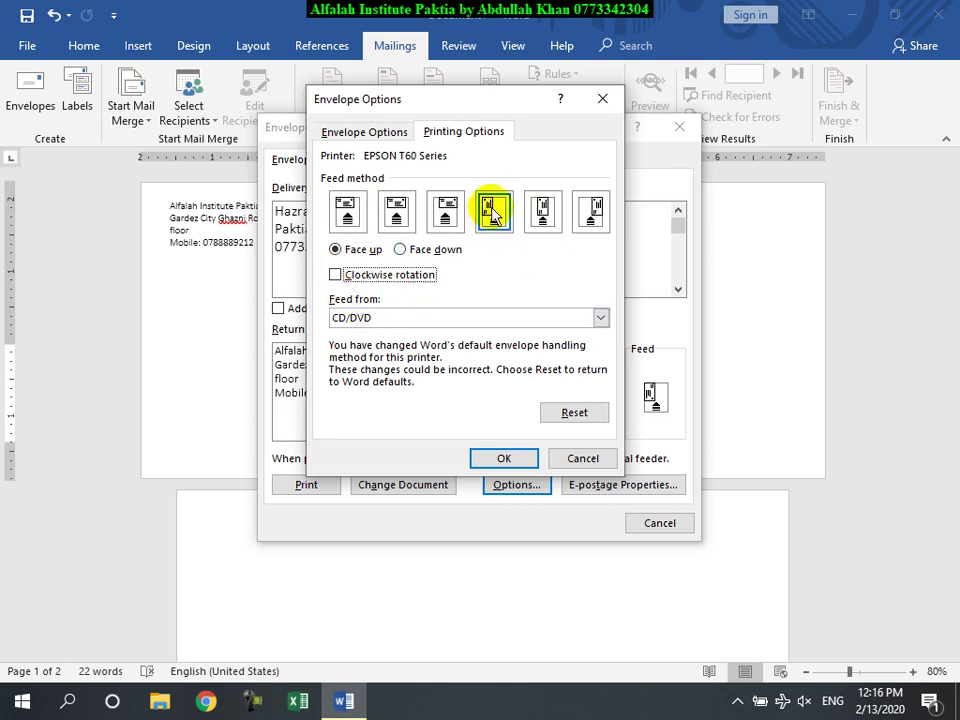
{"action": "left_click", "coordinate": [336, 276]}
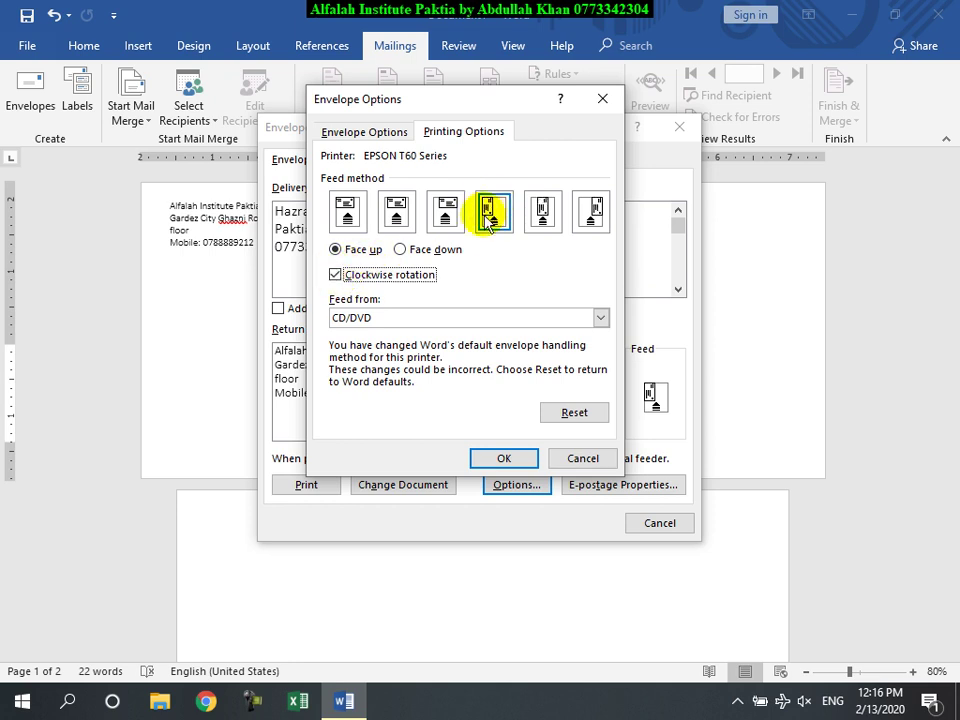
{"action": "left_click", "coordinate": [340, 276]}
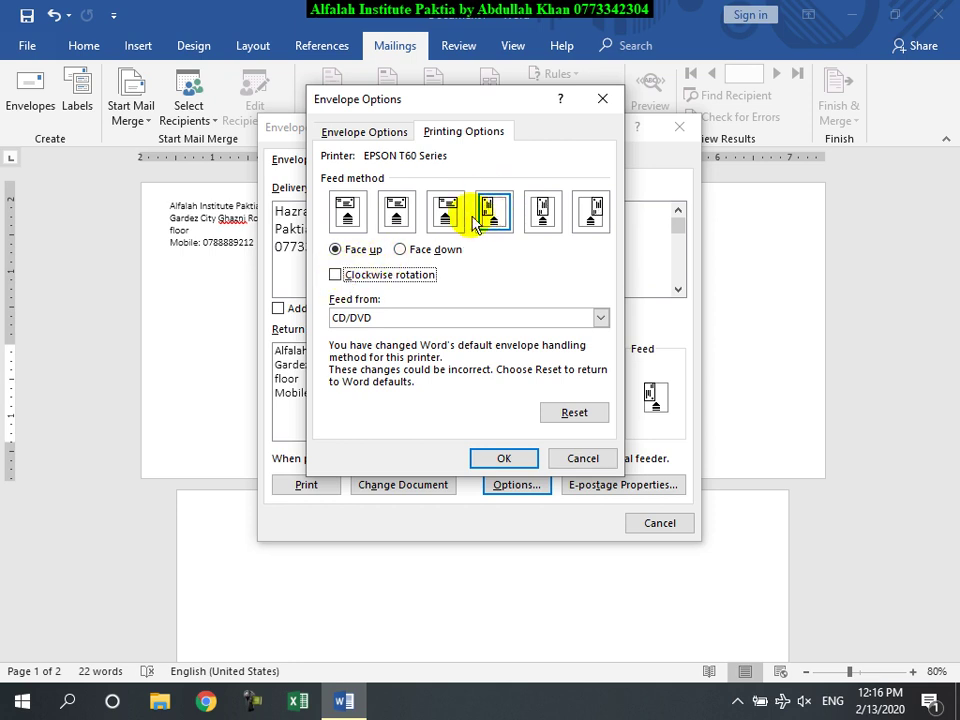
{"action": "left_click", "coordinate": [594, 213]}
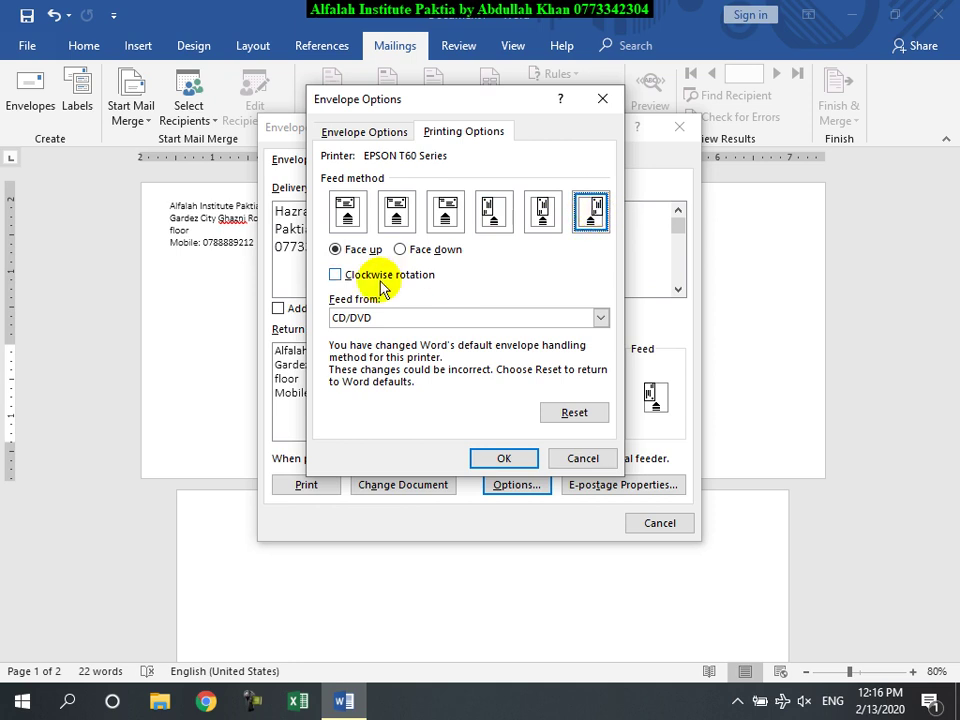
{"action": "left_click", "coordinate": [338, 272]}
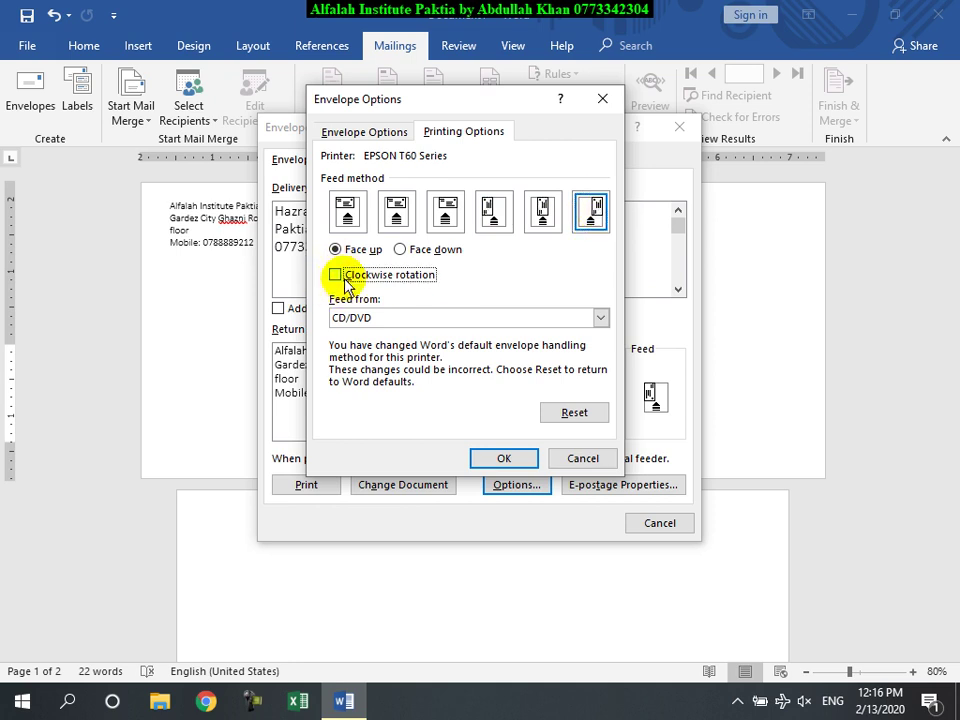
{"action": "left_click", "coordinate": [512, 457]}
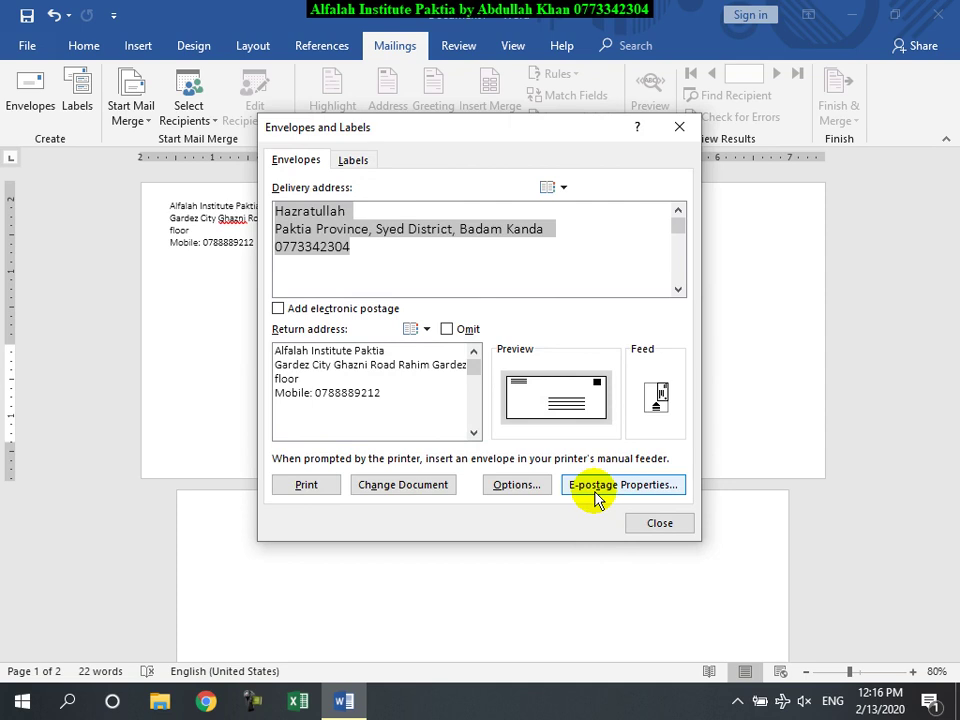
Step: Close Envelopes and Labels and fill page 2 with sample text using =rand()
{"action": "left_click", "coordinate": [658, 522]}
{"action": "left_click", "coordinate": [386, 549]}
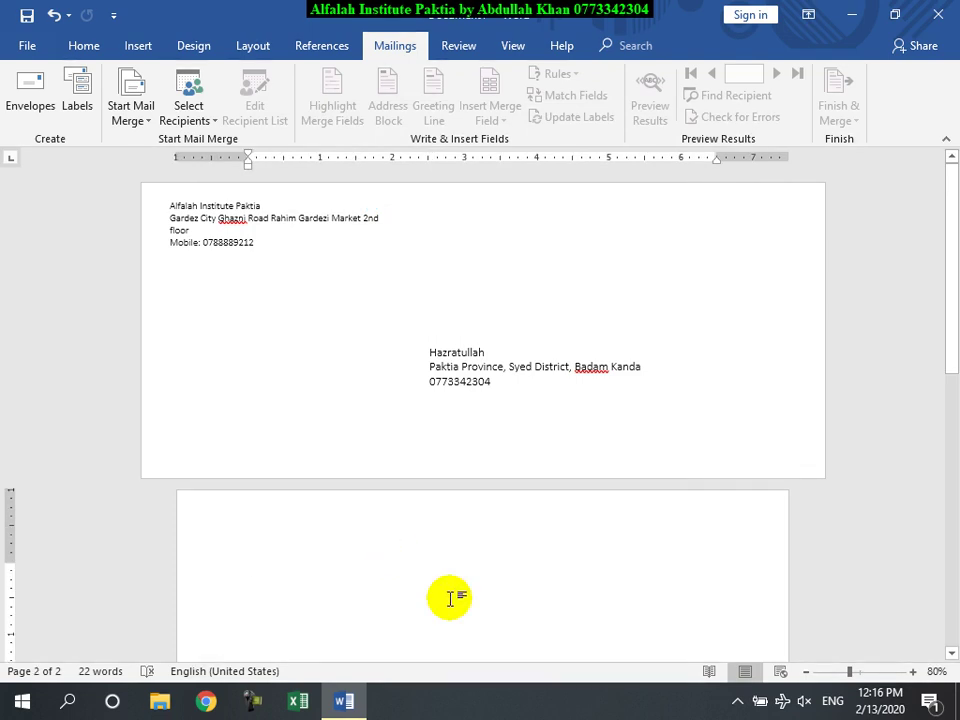
{"action": "type", "text": "=rand()"}
{"action": "key", "text": "Return"}
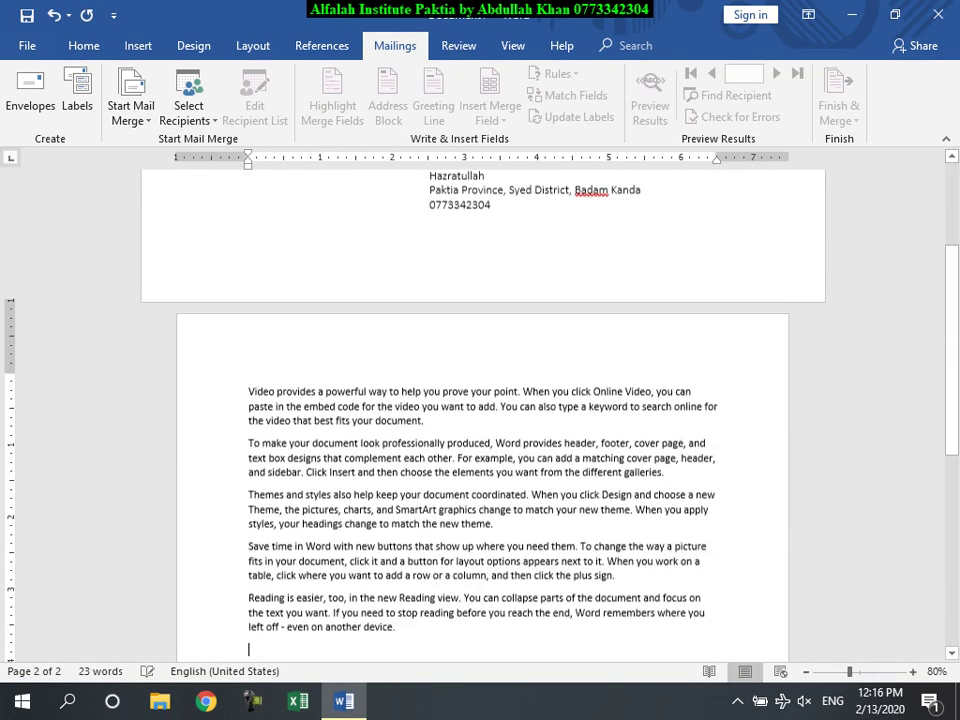
Step: Select everything and delete it, leaving one empty page with 0 words
{"action": "scroll", "coordinate": [343, 643], "scroll_direction": "up", "scroll_amount": 3}
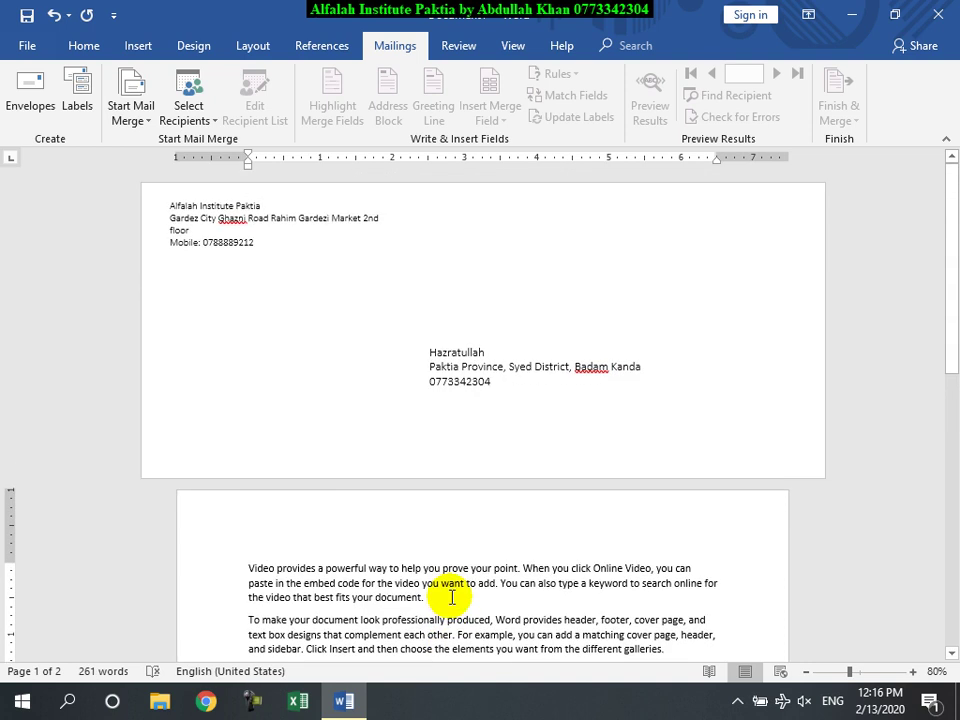
{"action": "key", "text": "ctrl+a"}
{"action": "key", "text": "Delete"}
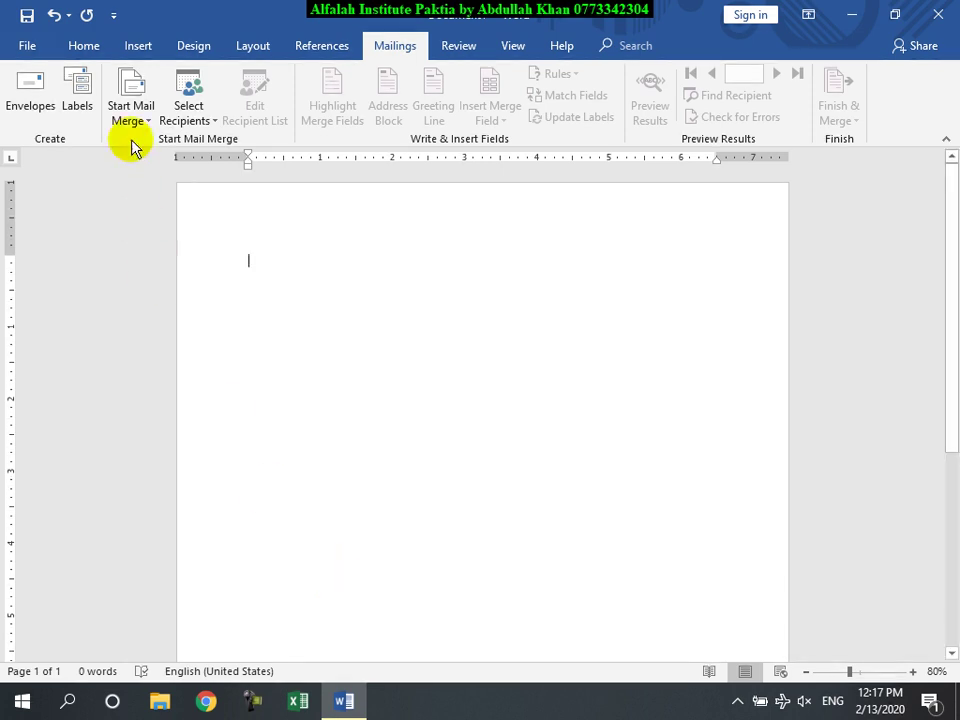
Step: Open Labels and enter the computer store's name as the first line of the address
{"action": "left_click", "coordinate": [52, 98]}
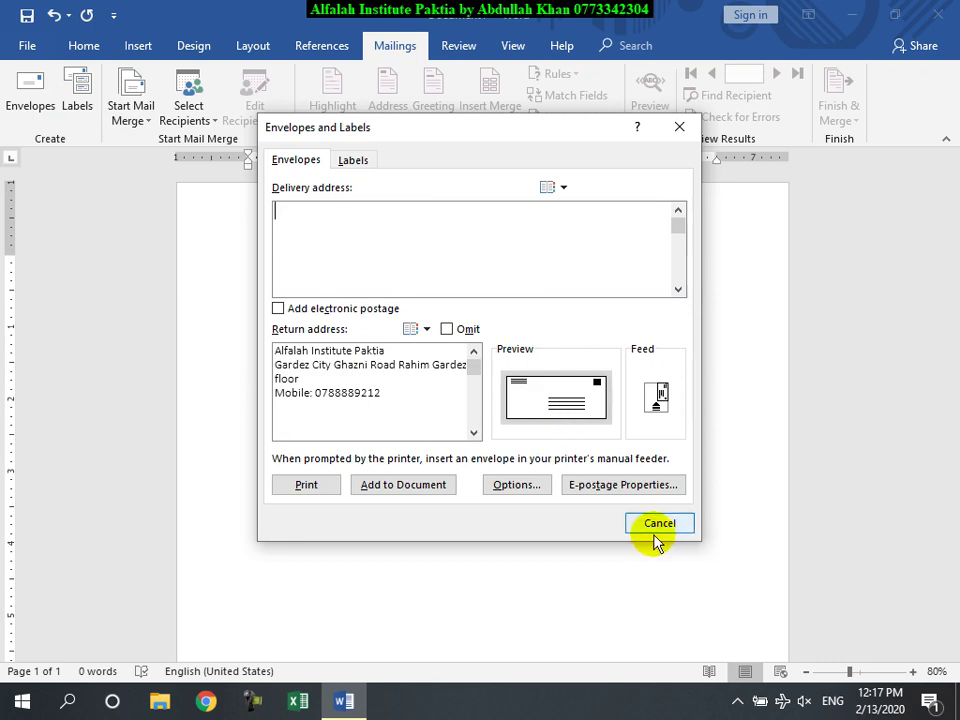
{"action": "left_click", "coordinate": [655, 527]}
{"action": "left_click", "coordinate": [78, 96]}
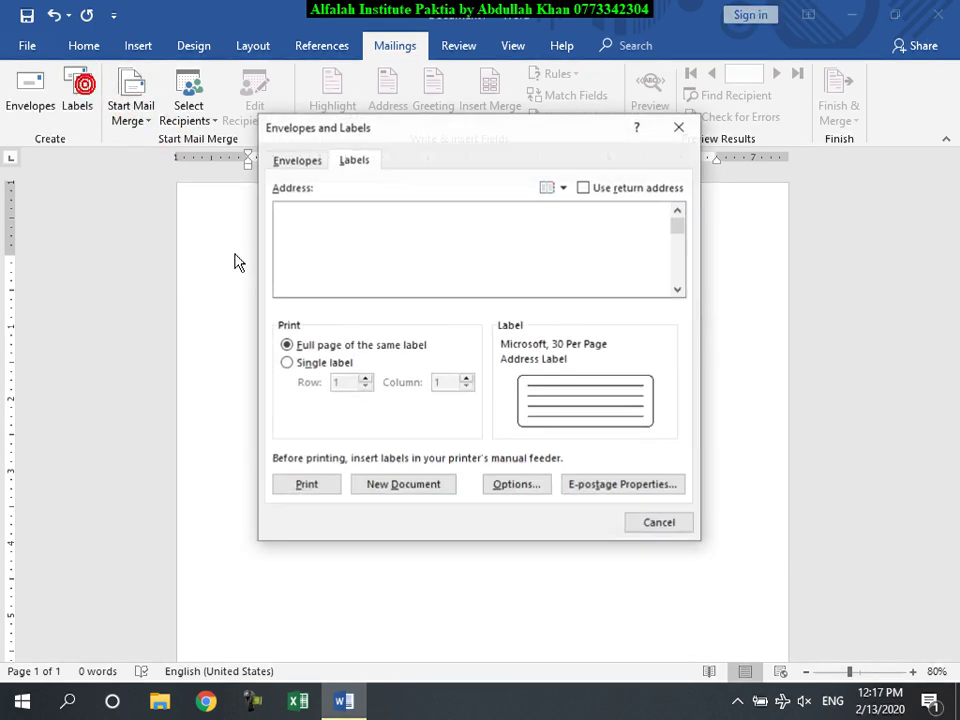
{"action": "left_click", "coordinate": [328, 232]}
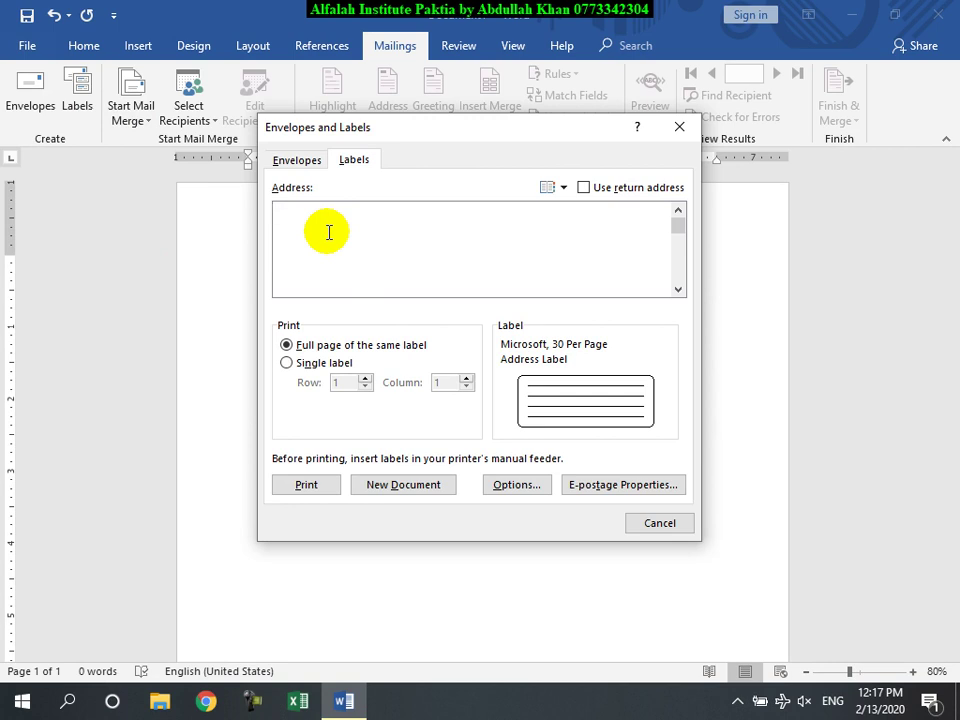
{"action": "type", "text": "Ihsanulla"}
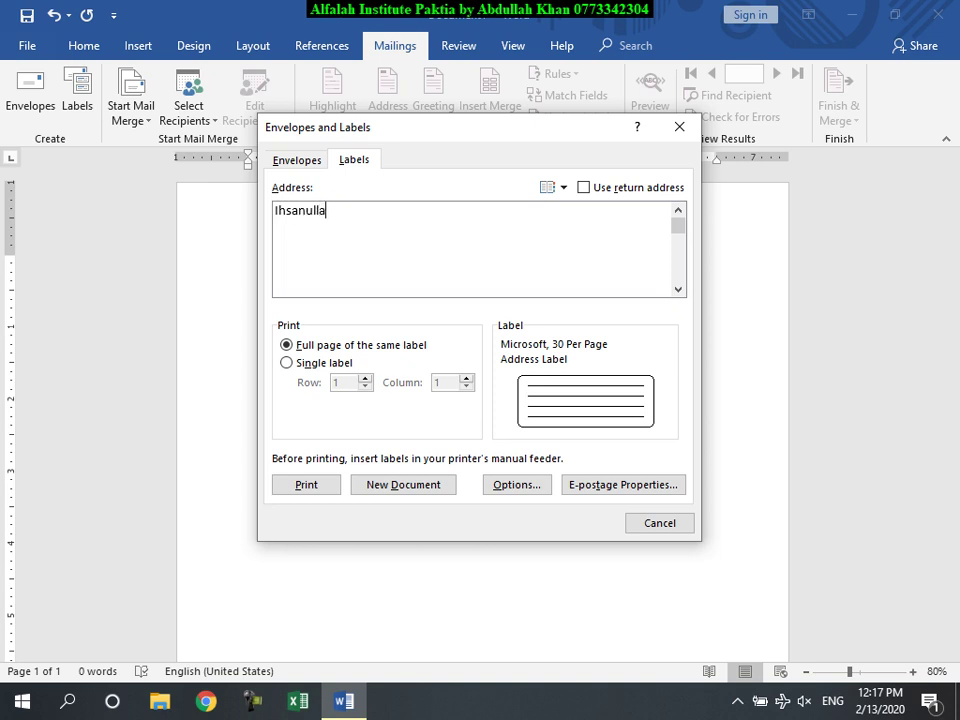
{"action": "type", "text": "h Computer Store"}
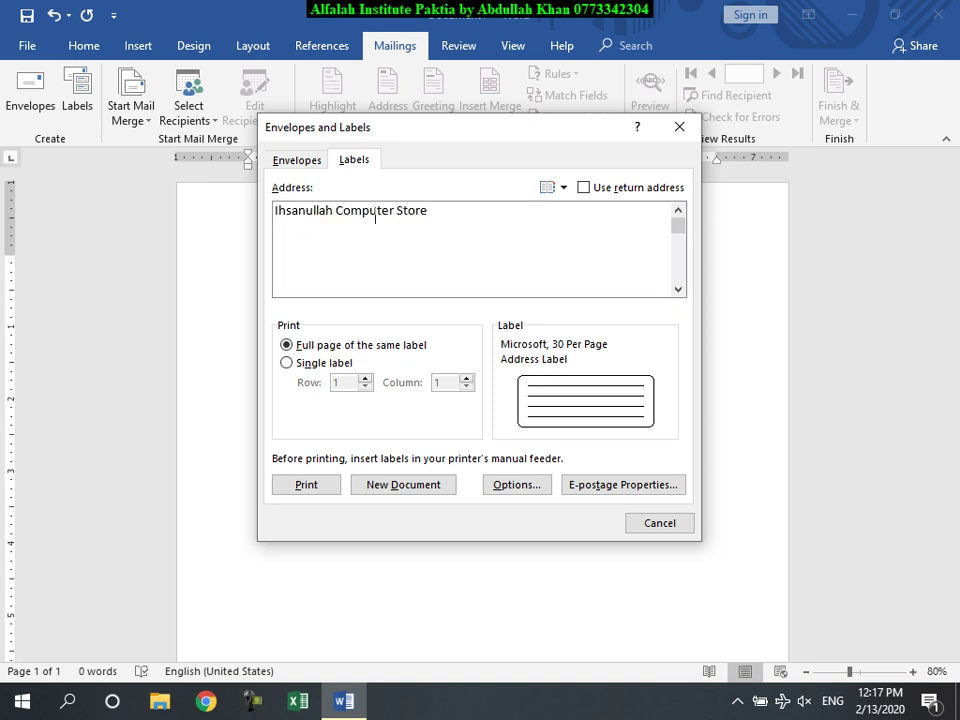
{"action": "key", "text": "Return"}
Step: Add blank CPU, RAM and HDD underscore lines and the store's phone number, keeping Full page
{"action": "type", "text": "#"}
{"action": "key", "text": "BackSpace"}
{"action": "type", "text": "CPU: _____________________"}
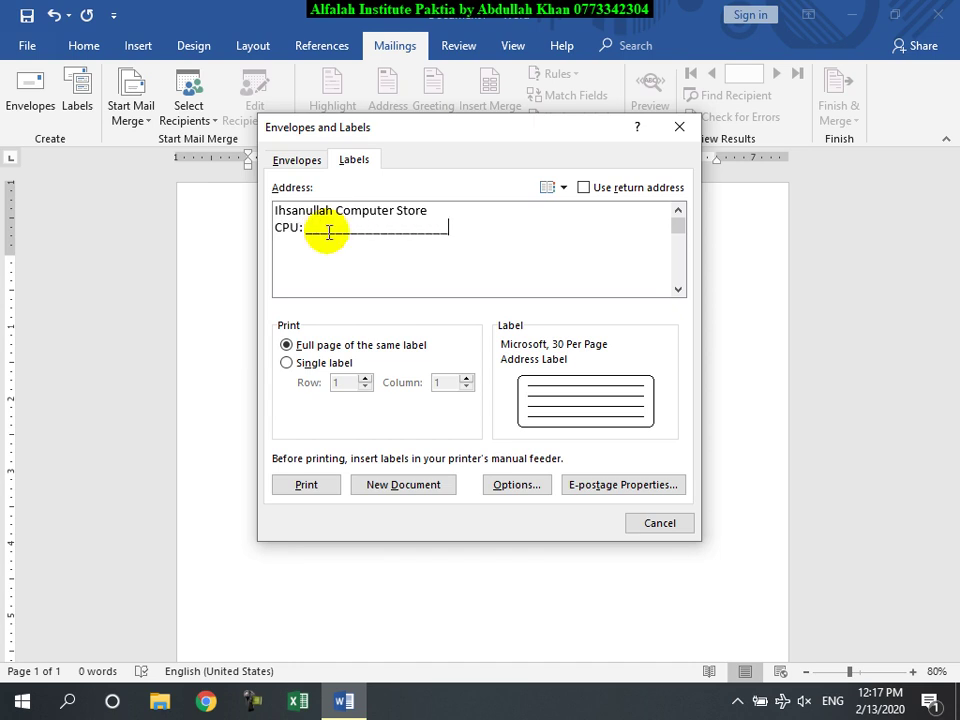
{"action": "key", "text": "BackSpace"}
{"action": "key", "text": "Return"}
{"action": "type", "text": "RAM:"}
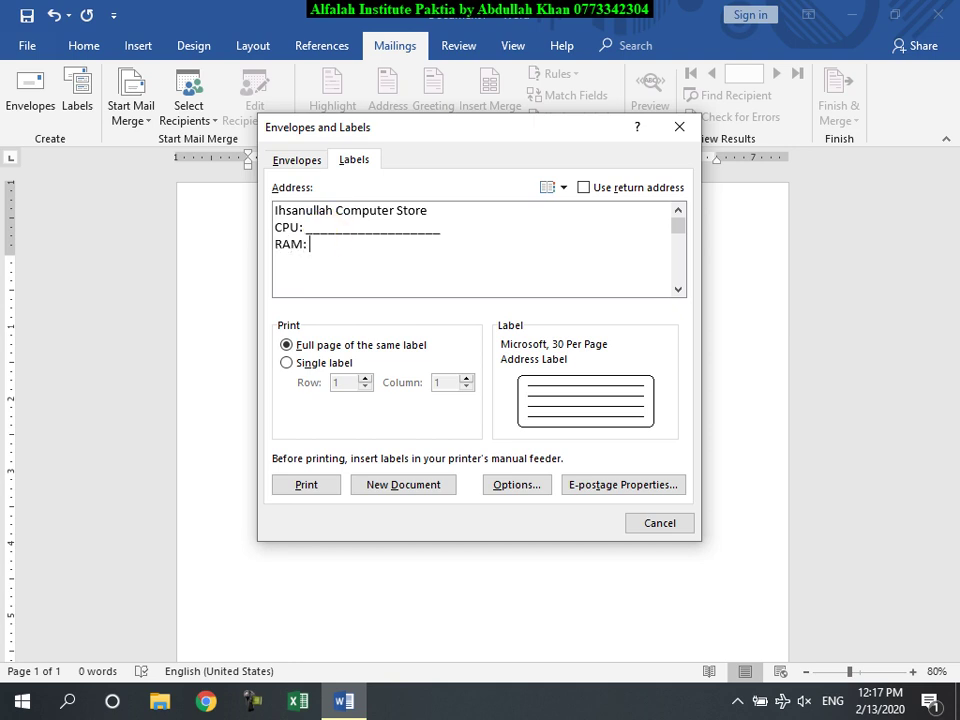
{"action": "type", "text": " __________________"}
{"action": "key", "text": "Return"}
{"action": "type", "text": "HDD: ____________"}
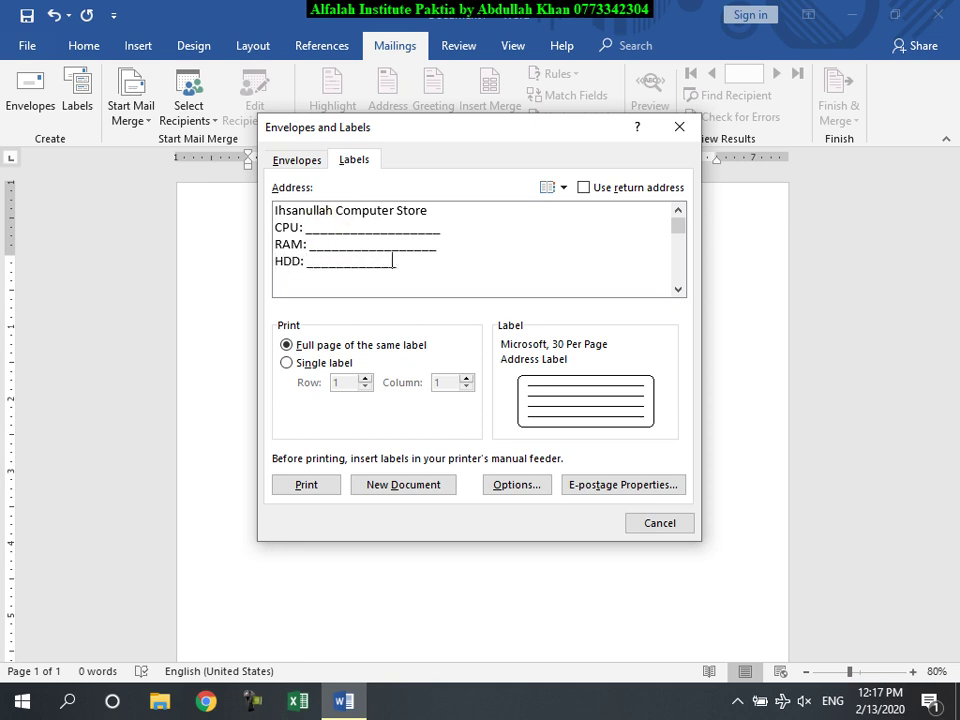
{"action": "type", "text": "____________"}
{"action": "key", "text": "Return"}
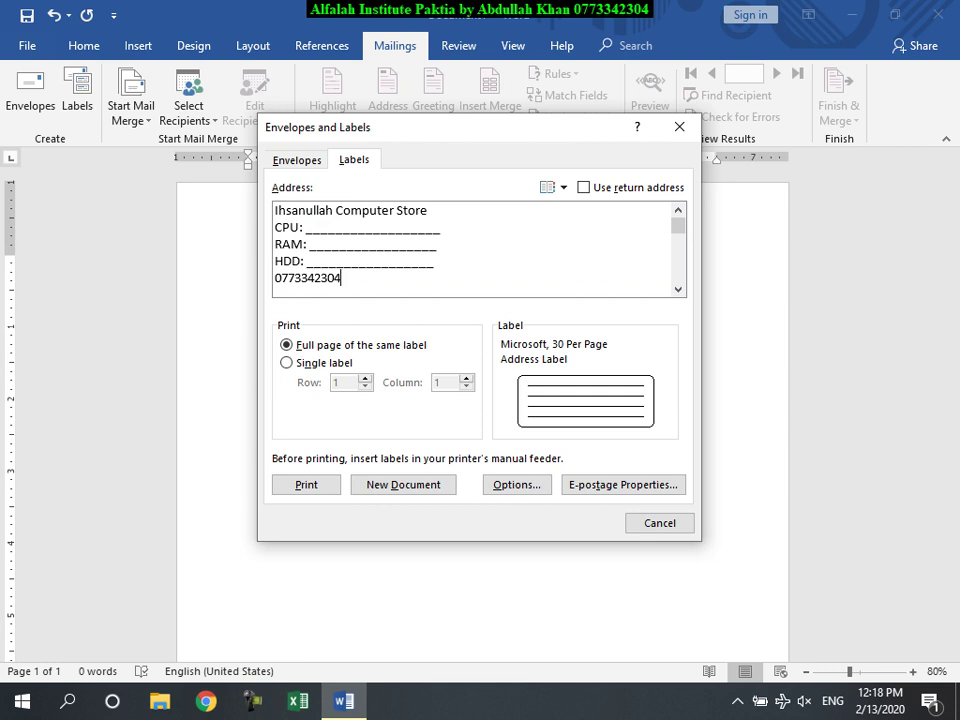
{"action": "left_click", "coordinate": [318, 345]}
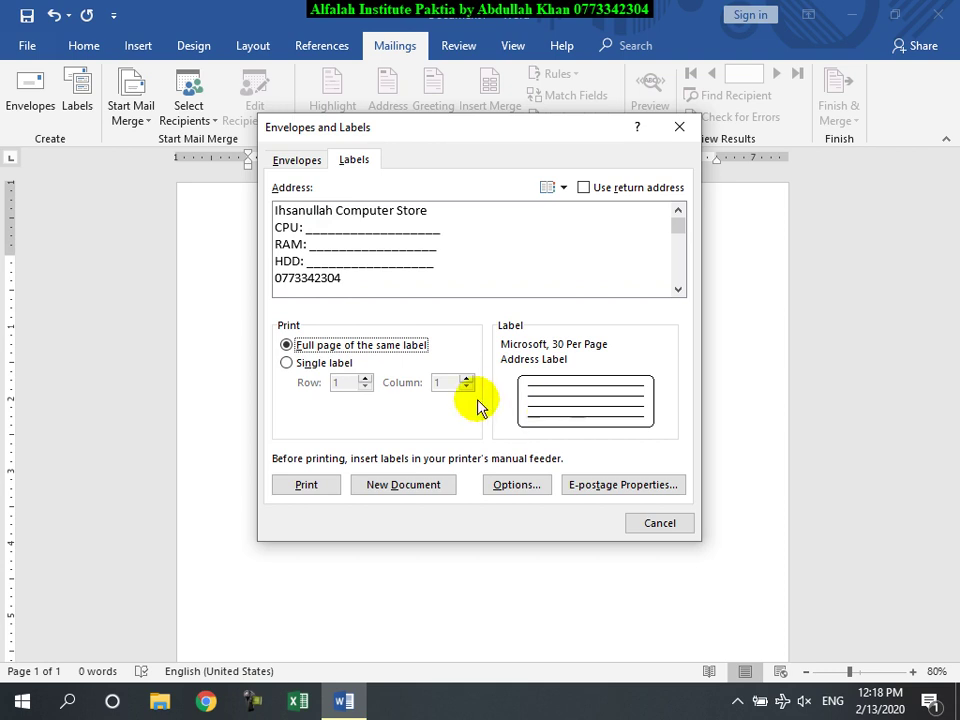
Step: Try a single label at row 6, column 3, then return to a full page
{"action": "left_click", "coordinate": [296, 362]}
{"action": "left_click", "coordinate": [365, 379]}
{"action": "left_click", "coordinate": [365, 379]}
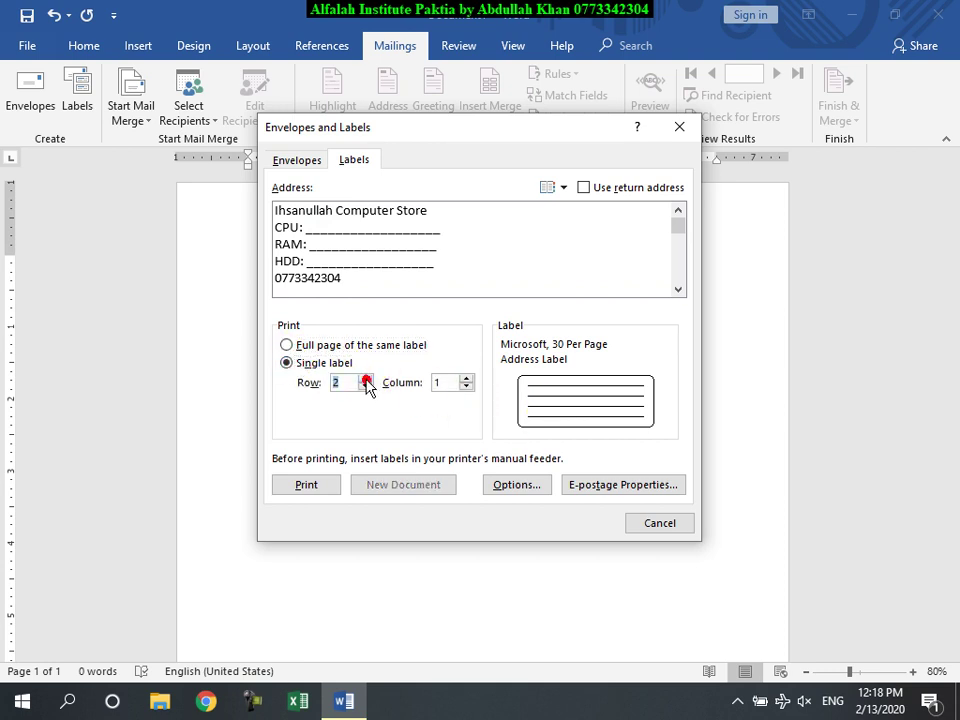
{"action": "left_click", "coordinate": [466, 379]}
{"action": "left_click", "coordinate": [466, 379]}
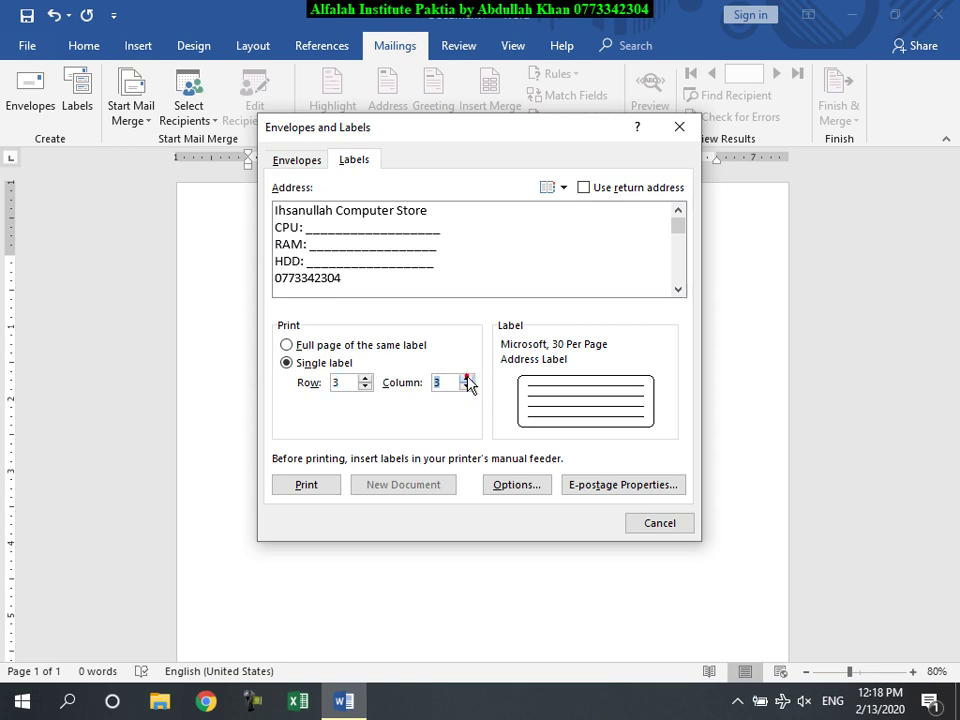
{"action": "left_click", "coordinate": [366, 378]}
{"action": "left_click", "coordinate": [366, 378]}
{"action": "left_click", "coordinate": [366, 378]}
{"action": "left_click", "coordinate": [289, 344]}
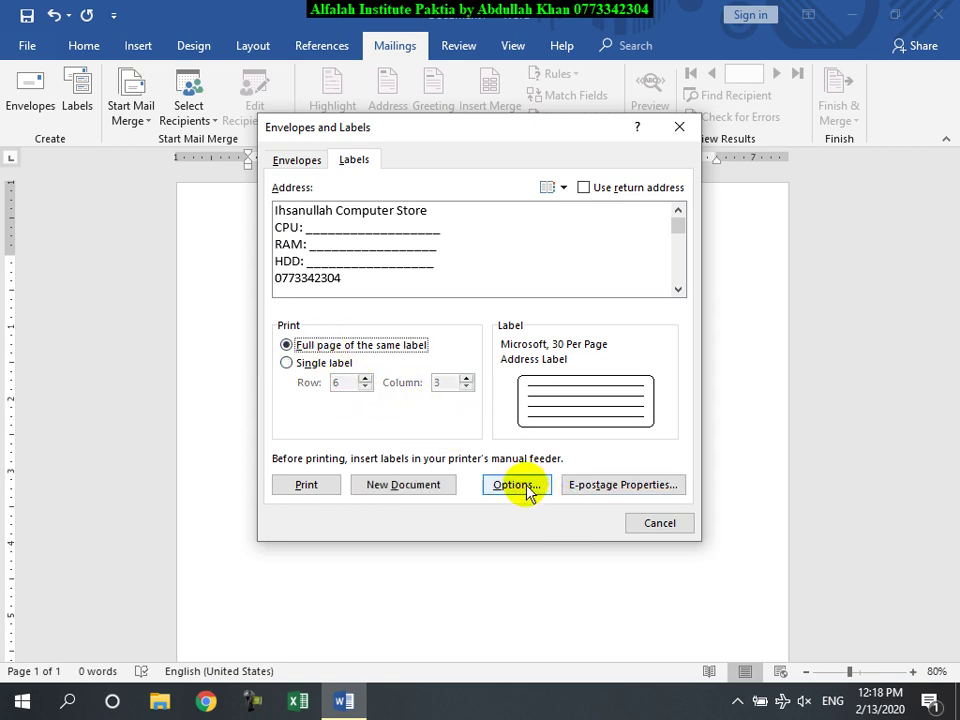
Step: Choose Microsoft 30 Per Page address labels, 1" high by 2.63" wide
{"action": "left_click", "coordinate": [520, 486]}
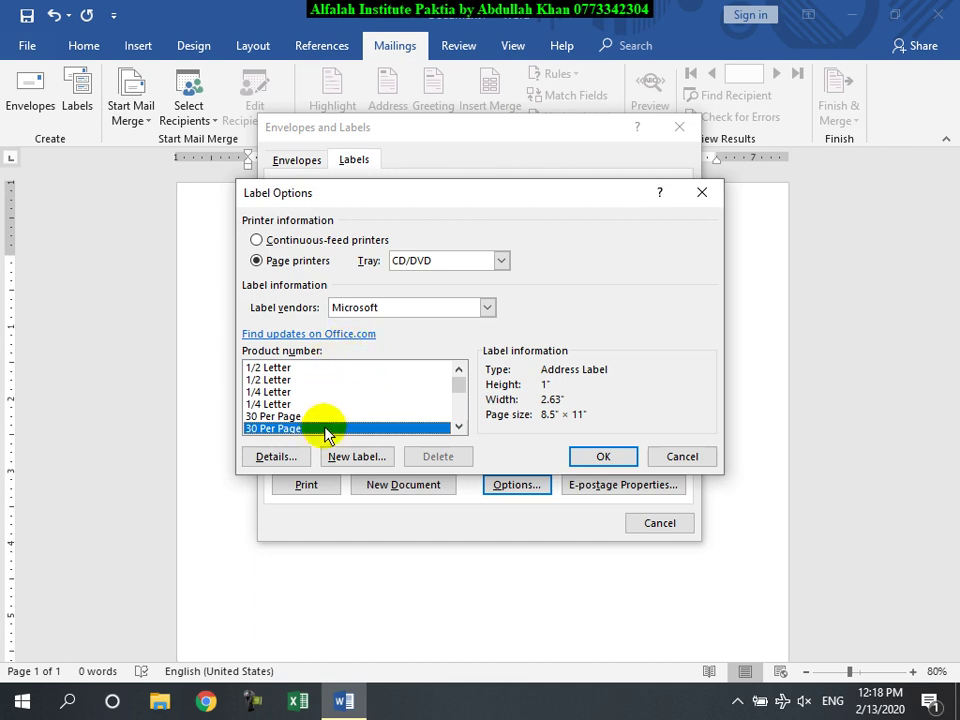
{"action": "left_click", "coordinate": [280, 416]}
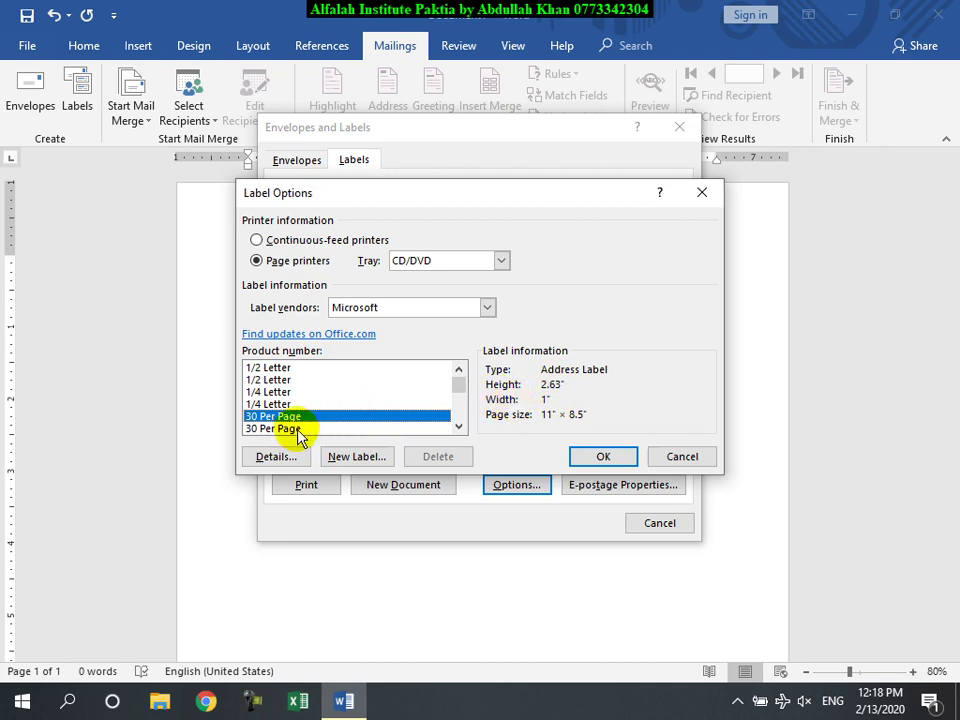
{"action": "left_click", "coordinate": [258, 428]}
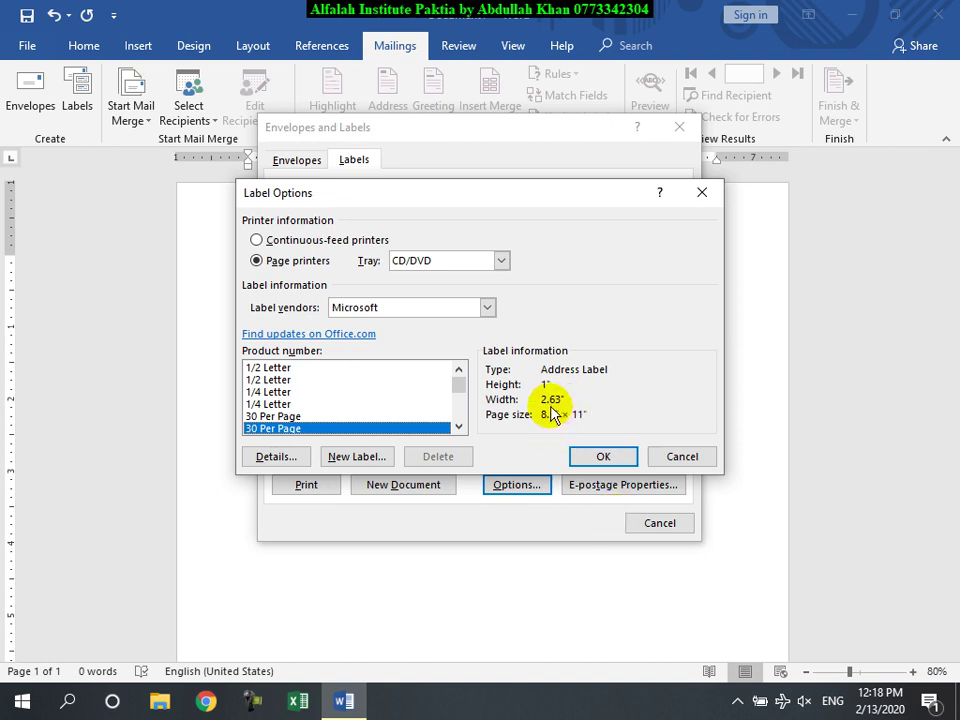
{"action": "left_click", "coordinate": [272, 456]}
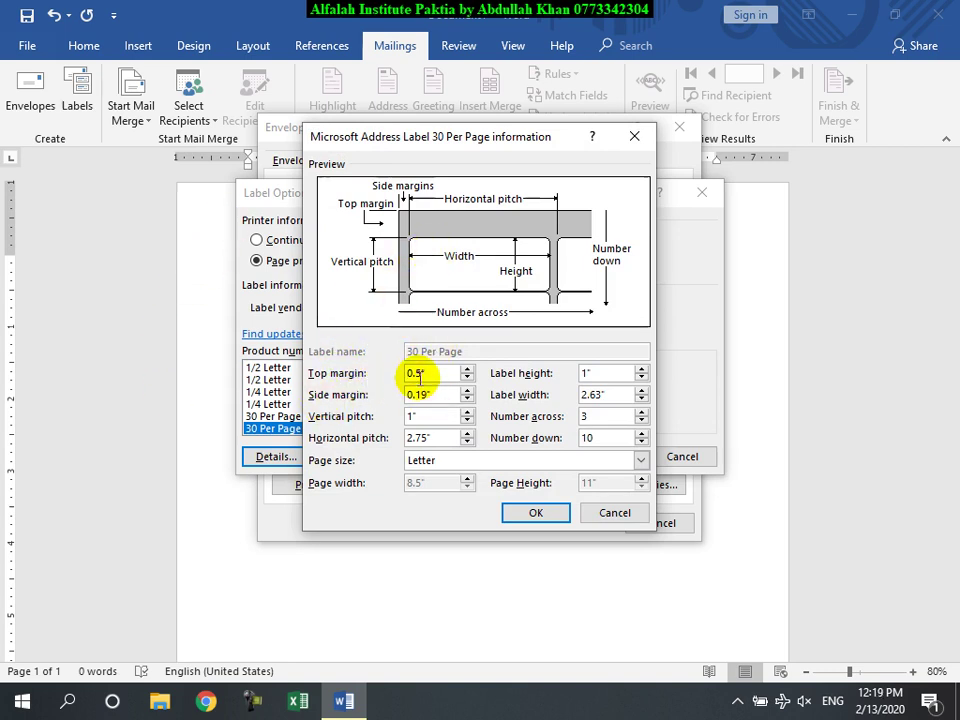
{"action": "left_click", "coordinate": [540, 512]}
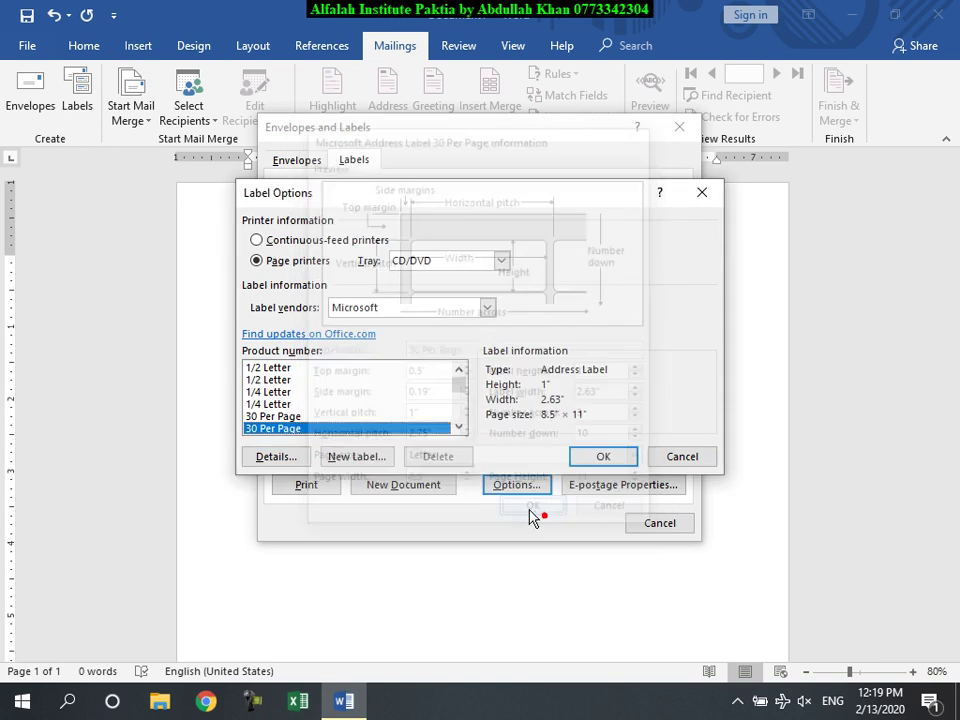
{"action": "left_click", "coordinate": [588, 460]}
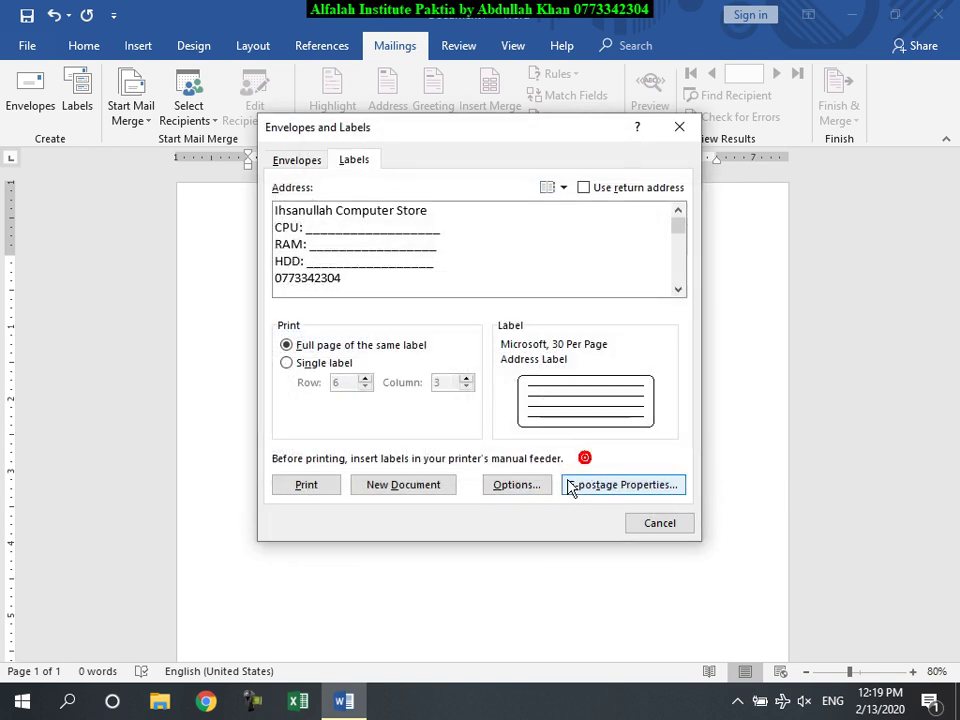
Step: Create a new document filled with a full page of the store labels
{"action": "left_click", "coordinate": [405, 486]}
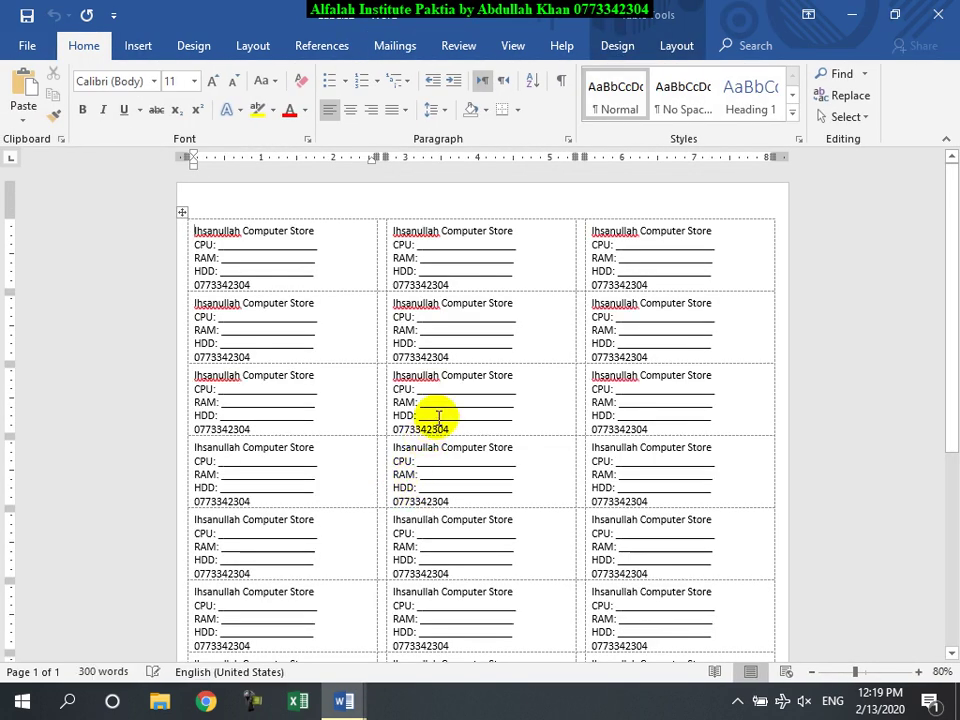
{"action": "scroll", "coordinate": [438, 418], "scroll_direction": "down", "scroll_amount": 3}
{"action": "scroll", "coordinate": [435, 420], "scroll_direction": "up", "scroll_amount": 3}
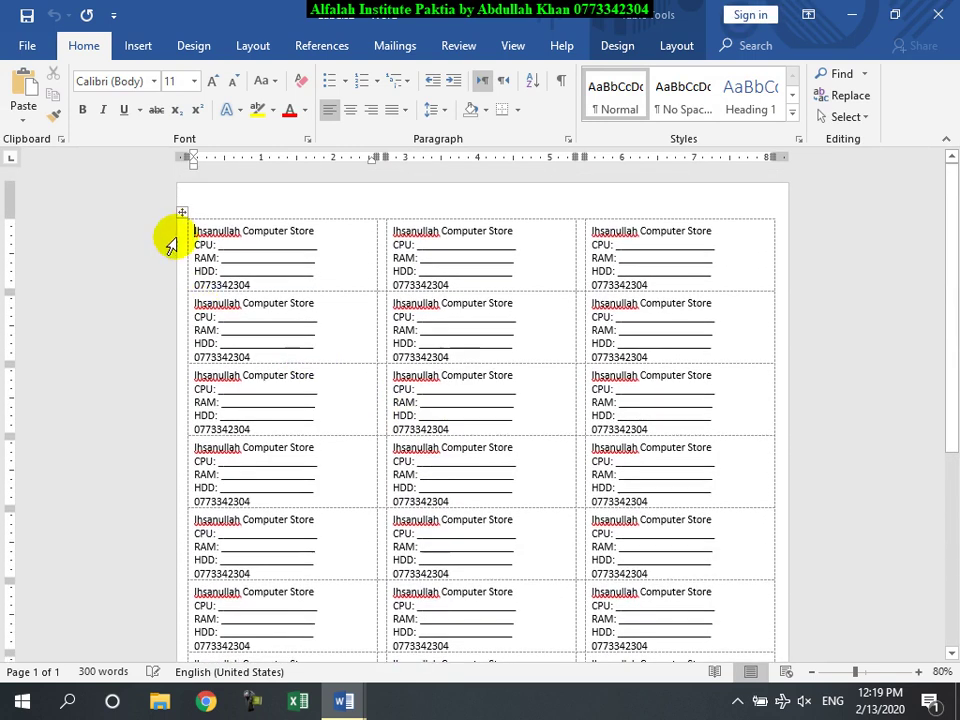
Step: Make the whole label table bold italic with navy blue shading
{"action": "left_click", "coordinate": [183, 212]}
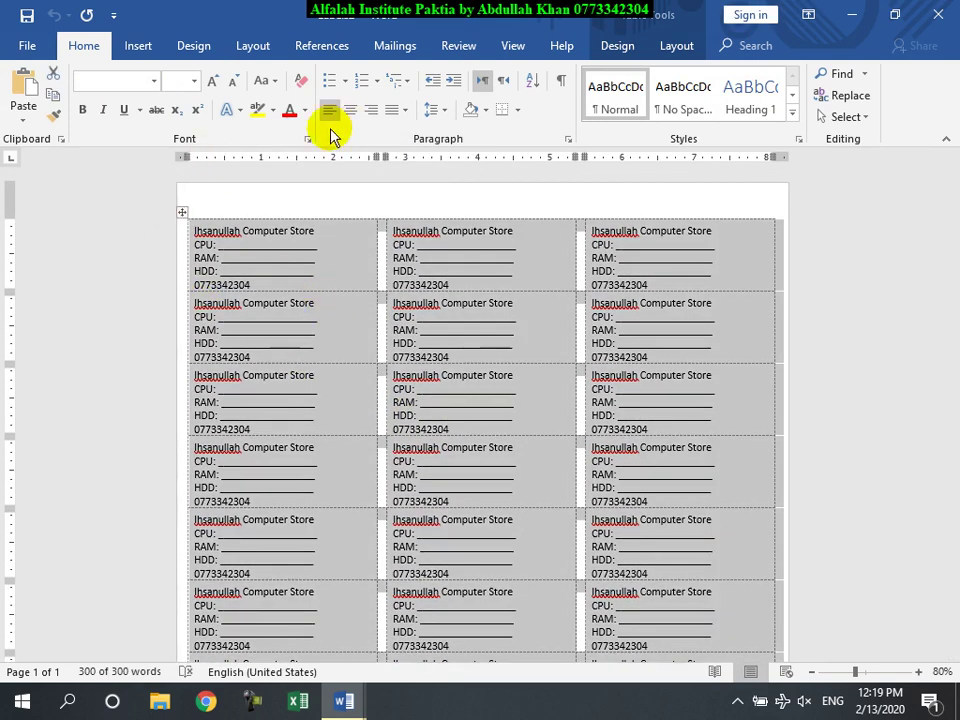
{"action": "left_click", "coordinate": [83, 109]}
{"action": "left_click", "coordinate": [103, 109]}
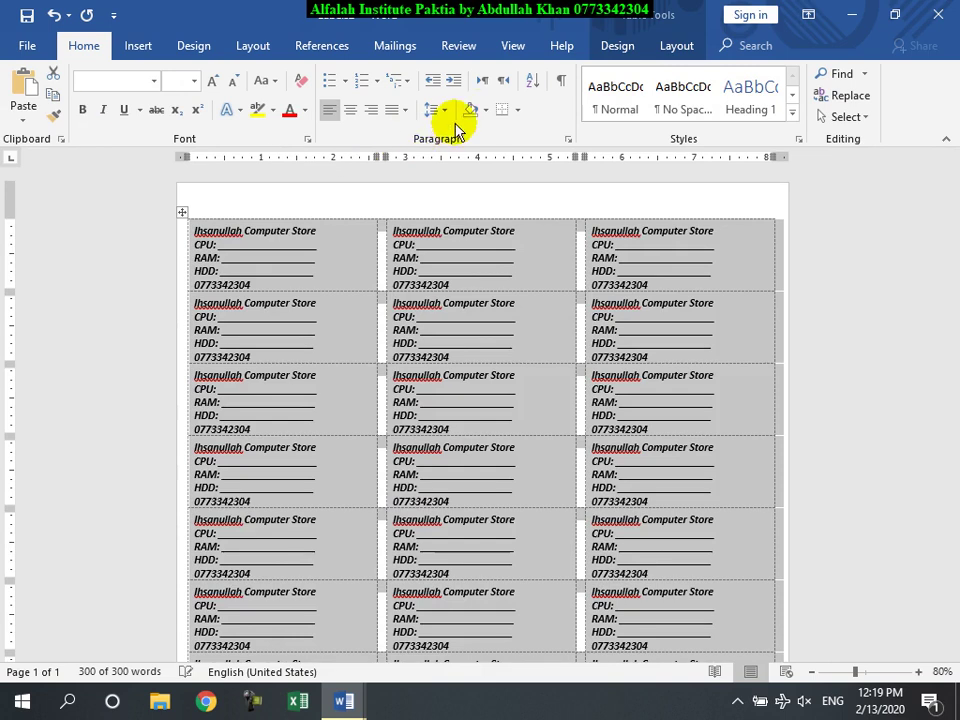
{"action": "left_click", "coordinate": [486, 110]}
{"action": "left_click", "coordinate": [604, 259]}
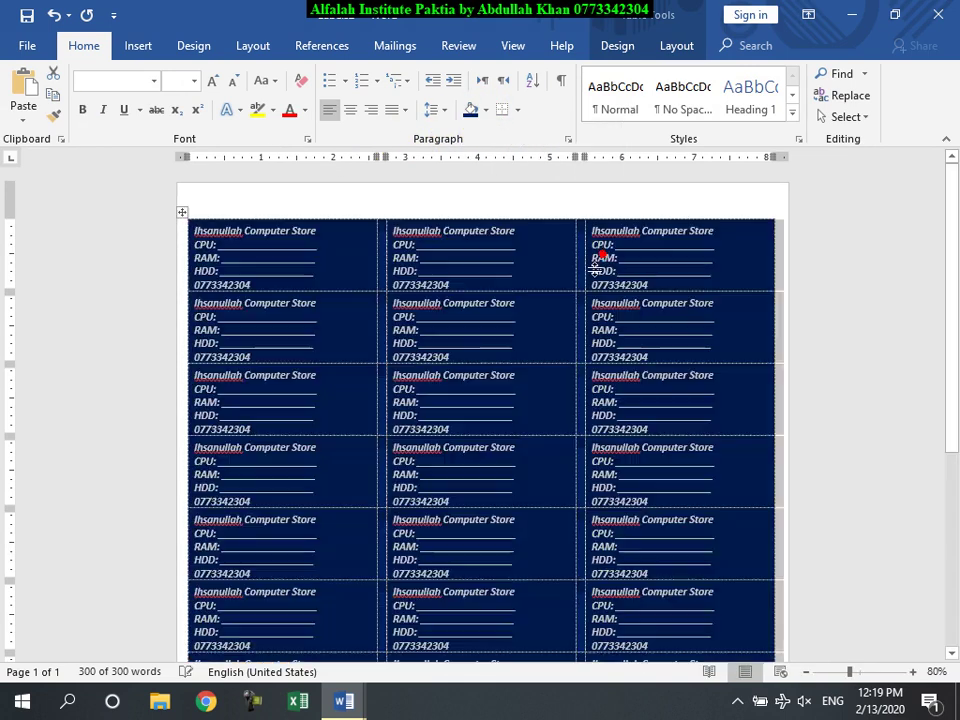
{"action": "left_click", "coordinate": [458, 331]}
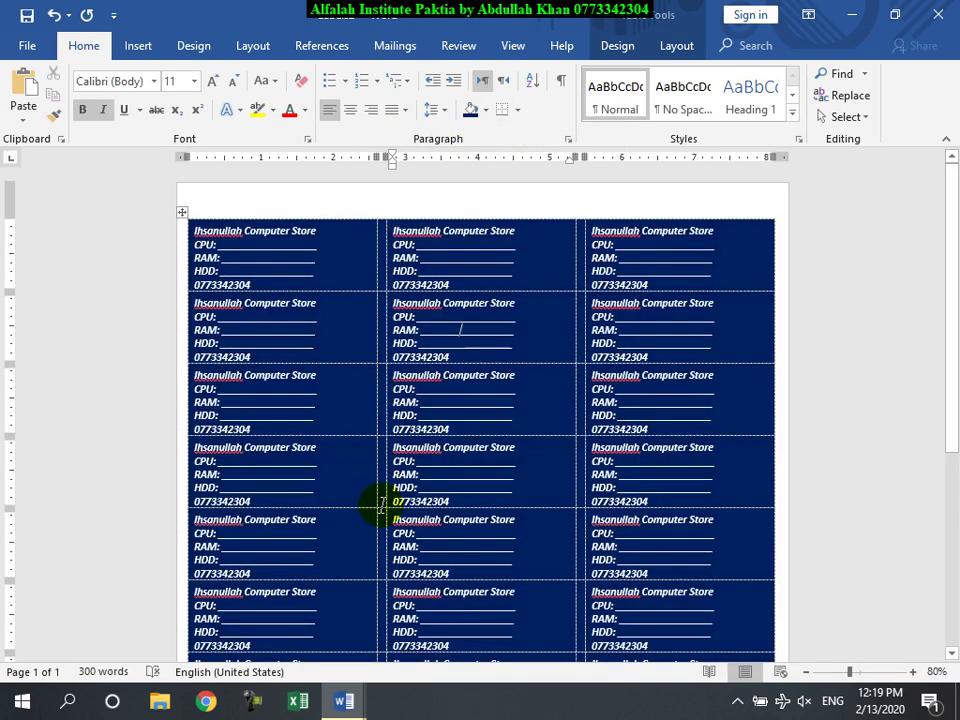
{"action": "scroll", "coordinate": [456, 454], "scroll_direction": "down", "scroll_amount": 1}
{"action": "scroll", "coordinate": [453, 440], "scroll_direction": "up", "scroll_amount": 1}
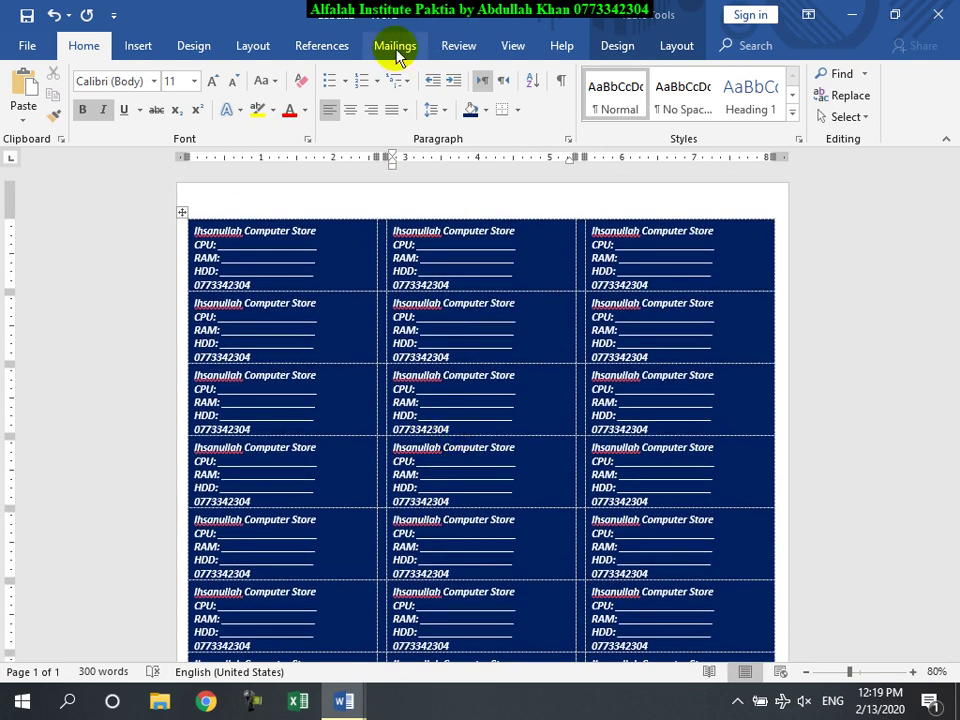
Step: Reopen Labels and confirm Label Options with Page printers and Microsoft 30 Per Page
{"action": "left_click", "coordinate": [396, 52]}
{"action": "left_click", "coordinate": [78, 100]}
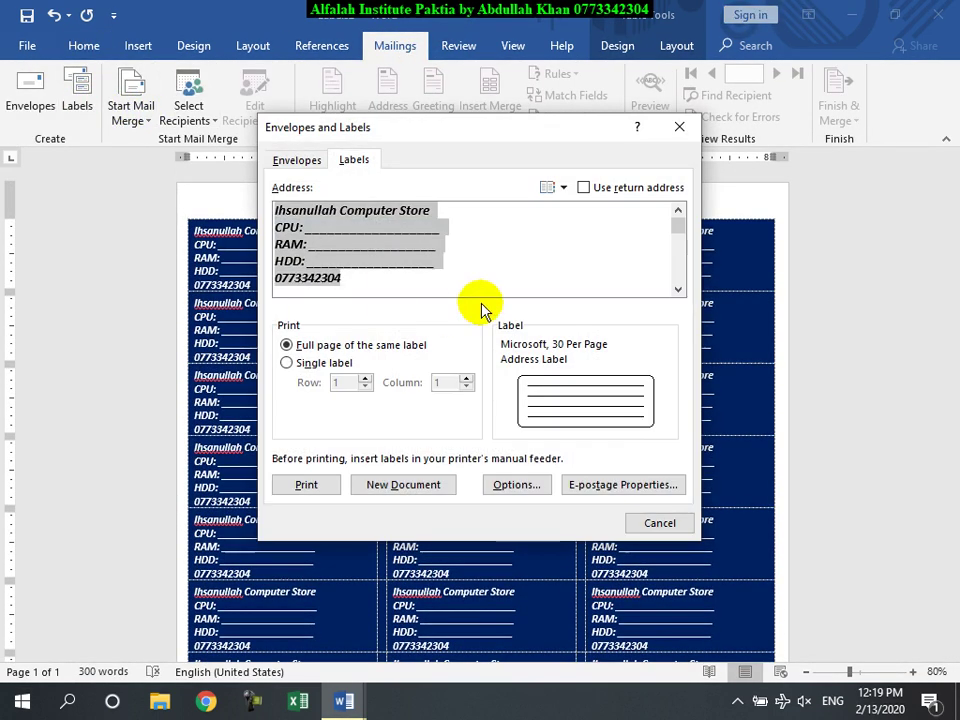
{"action": "left_click", "coordinate": [515, 484]}
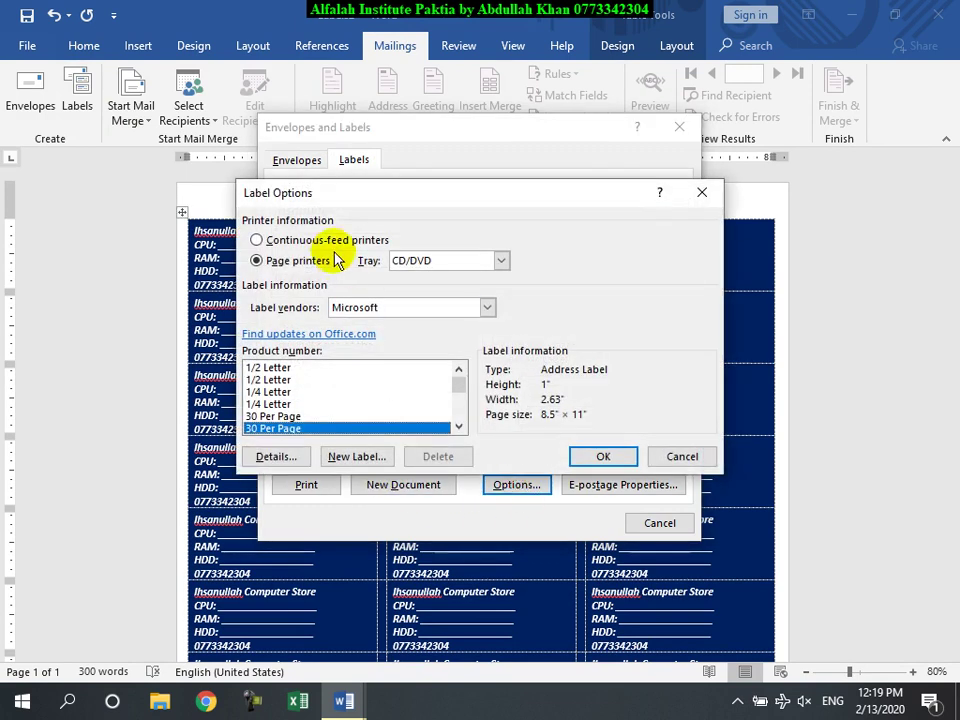
{"action": "left_click_drag", "start_coordinate": [333, 207], "coordinate": [411, 184]}
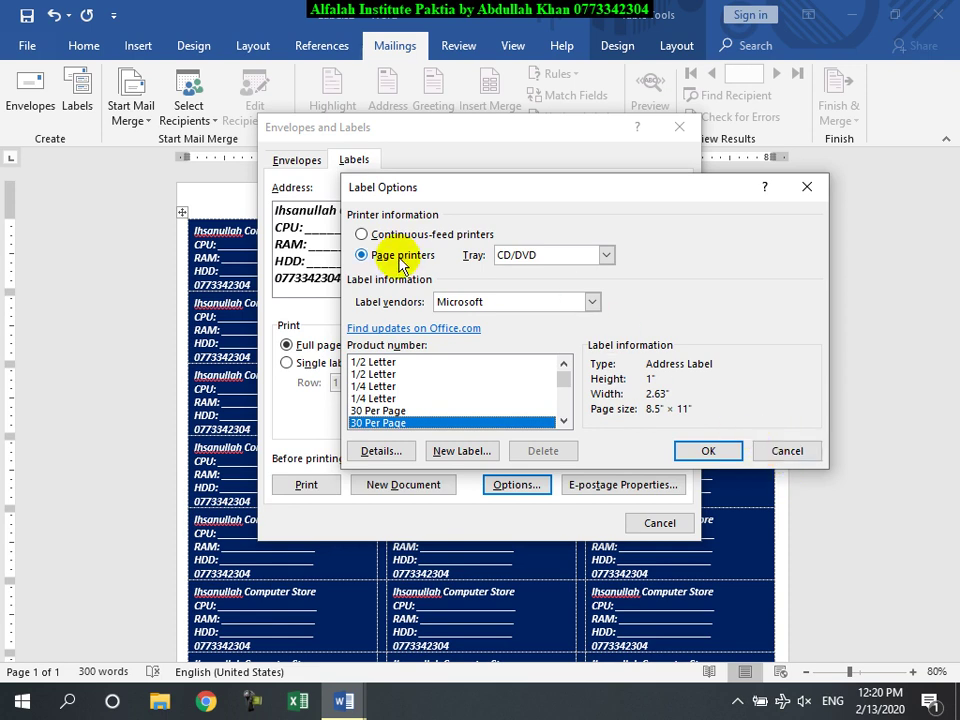
{"action": "left_click", "coordinate": [703, 450]}
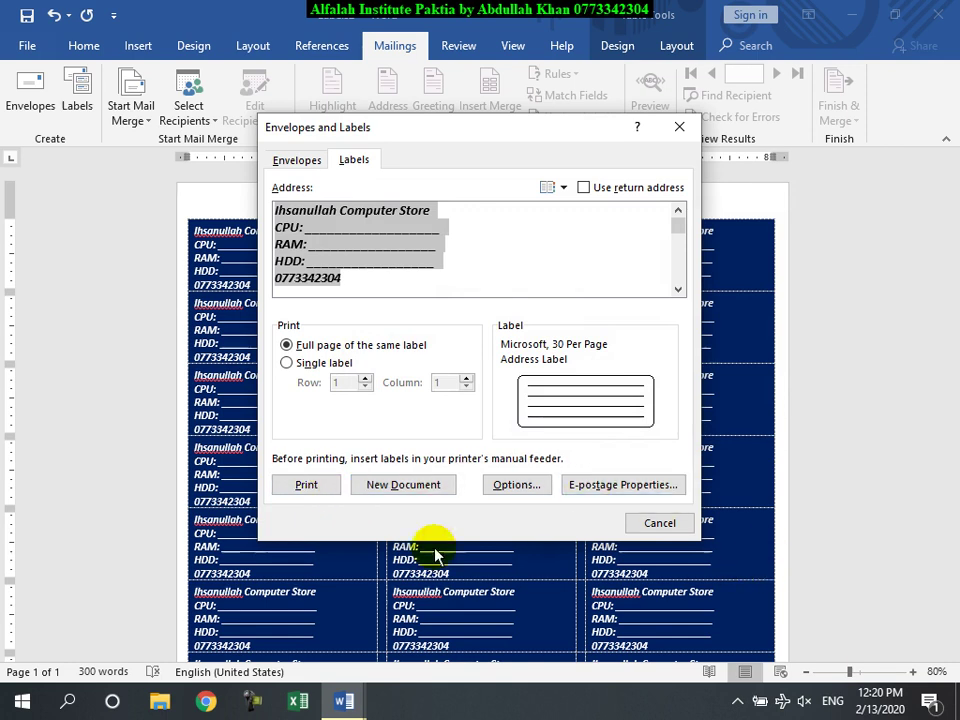
Step: Print the label page and dismiss the EPSON printer-not-ready warning
{"action": "left_click", "coordinate": [290, 495]}
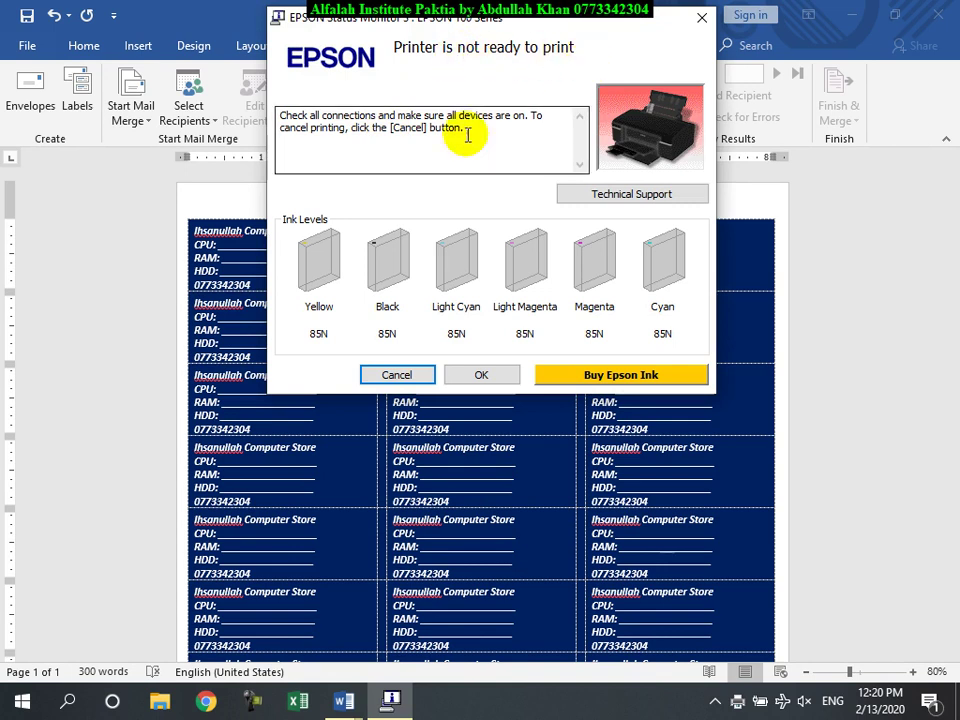
{"action": "left_click", "coordinate": [403, 377]}
{"action": "left_click", "coordinate": [484, 419]}
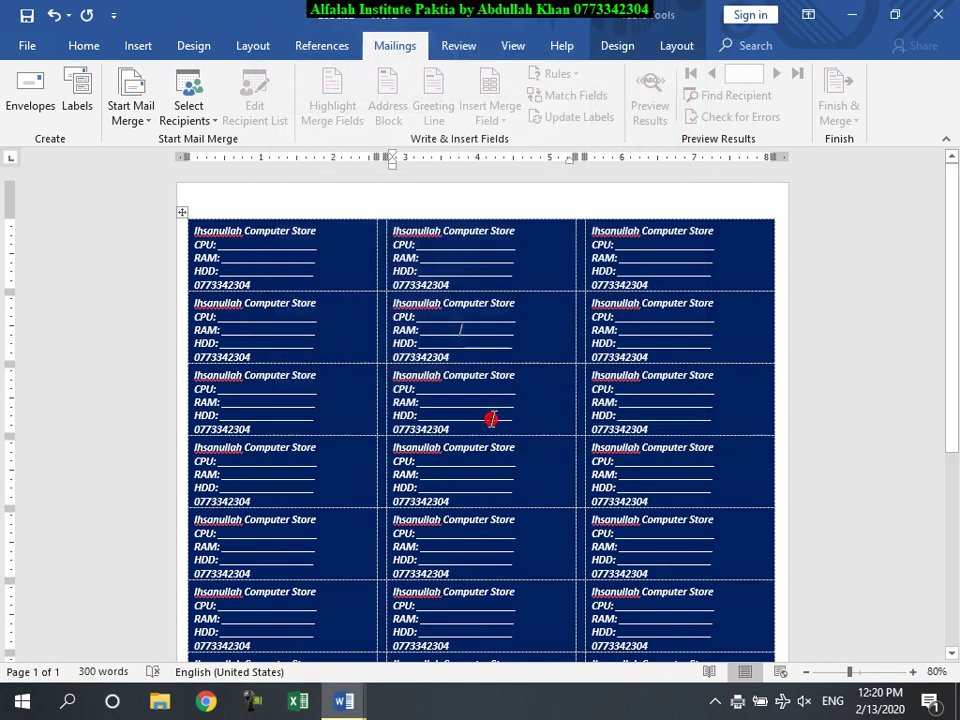
Step: Check the pending job from the tray printer icon, then open the print preview with Ctrl+P
{"action": "left_click", "coordinate": [739, 701]}
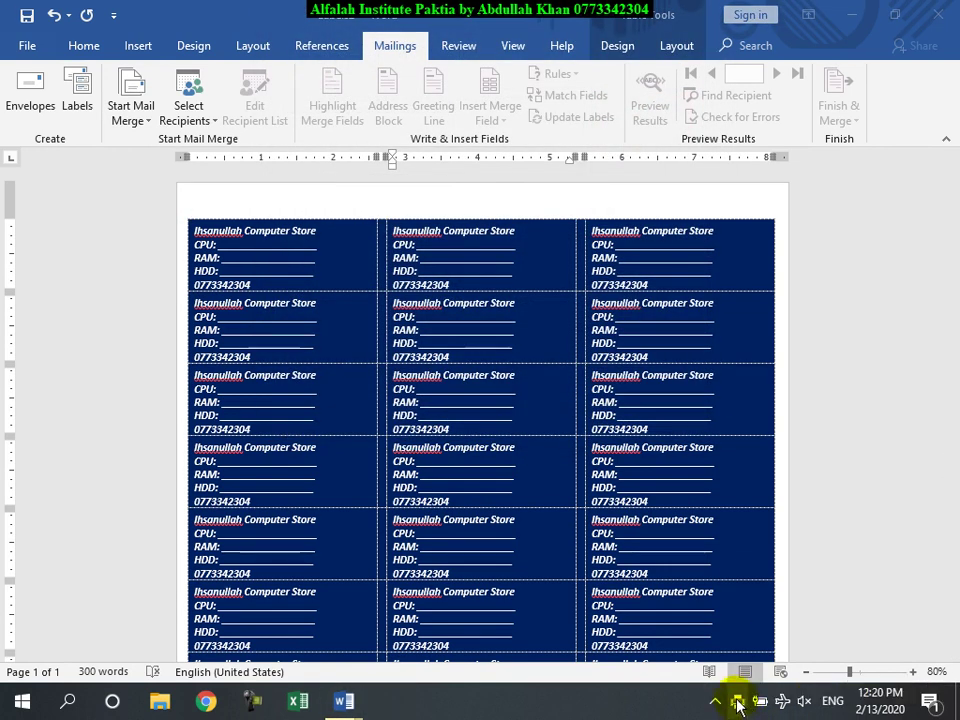
{"action": "right_click", "coordinate": [734, 700]}
{"action": "left_click", "coordinate": [735, 698]}
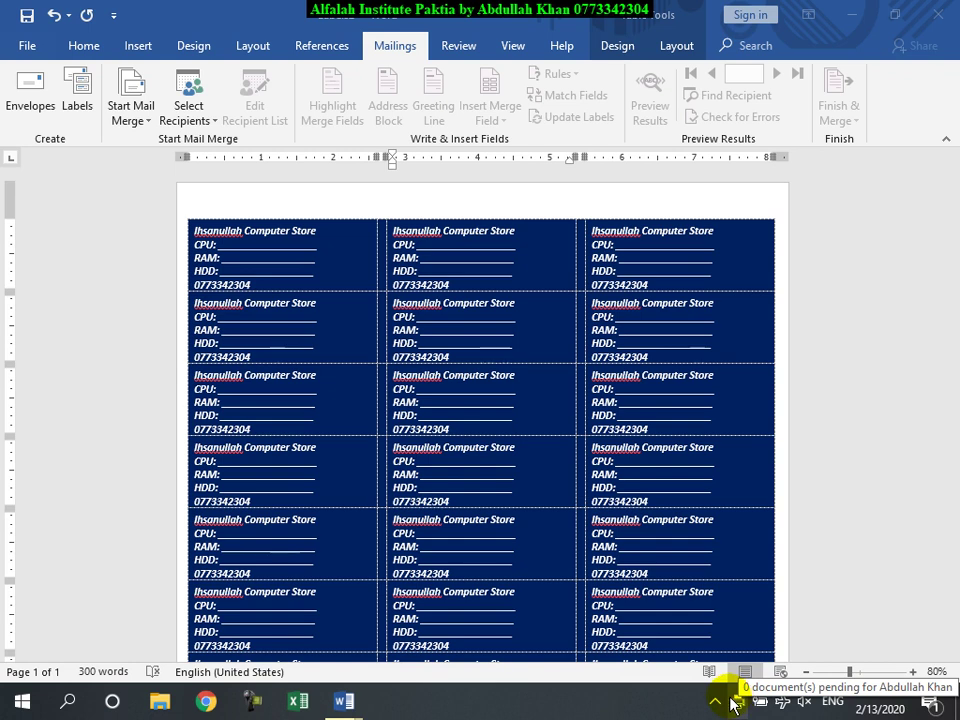
{"action": "left_click", "coordinate": [324, 316]}
{"action": "key", "text": "ctrl+p"}
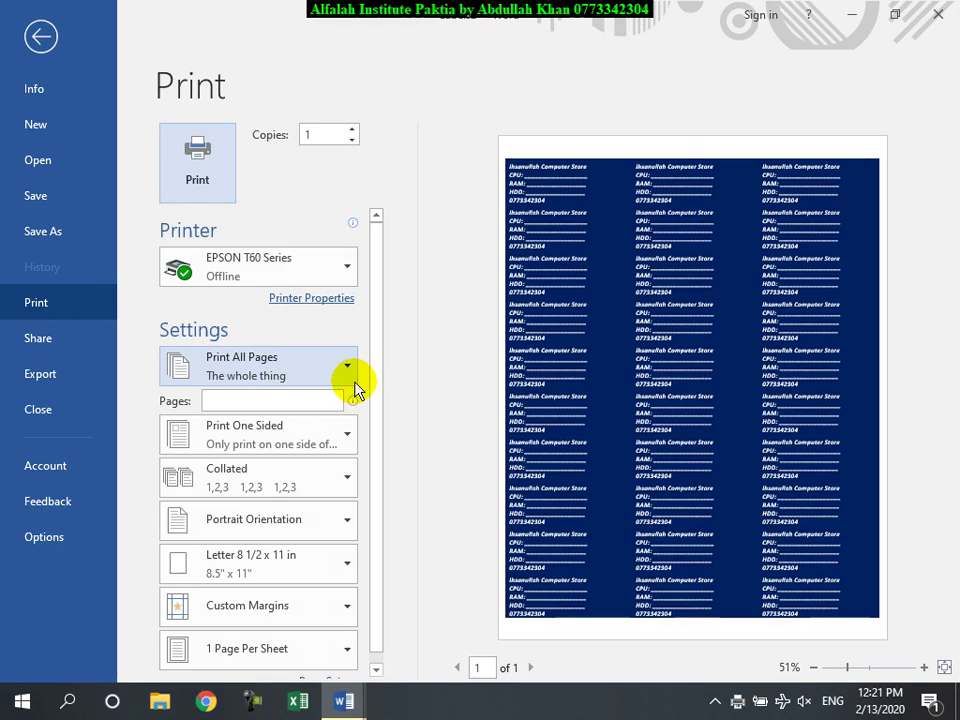
Step: Exit the Print backstage to get back to the editable navy label sheet
{"action": "key", "text": "Escape"}
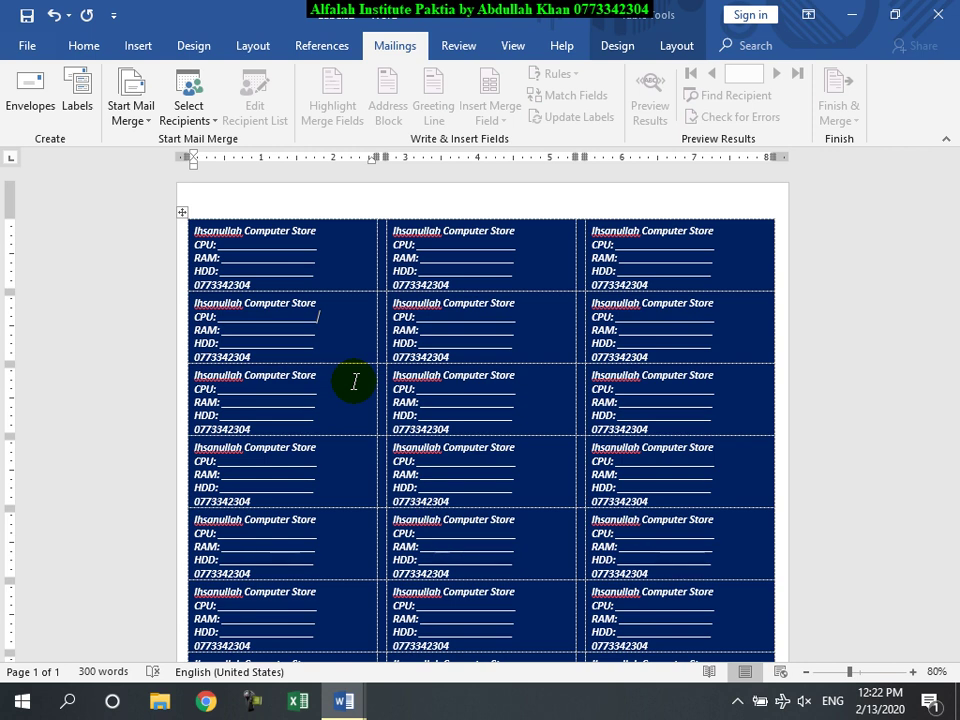
Step: Close Labels2 with Don't Save, leaving blank Document1 showing its save-changes prompt
{"action": "left_click", "coordinate": [339, 261]}
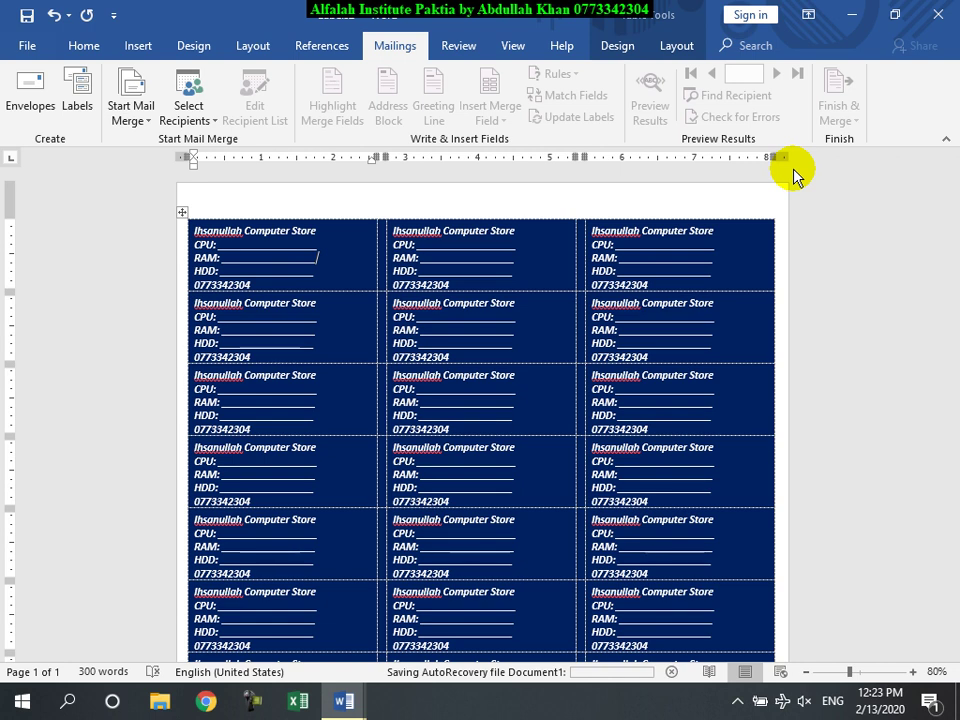
{"action": "left_click", "coordinate": [938, 14]}
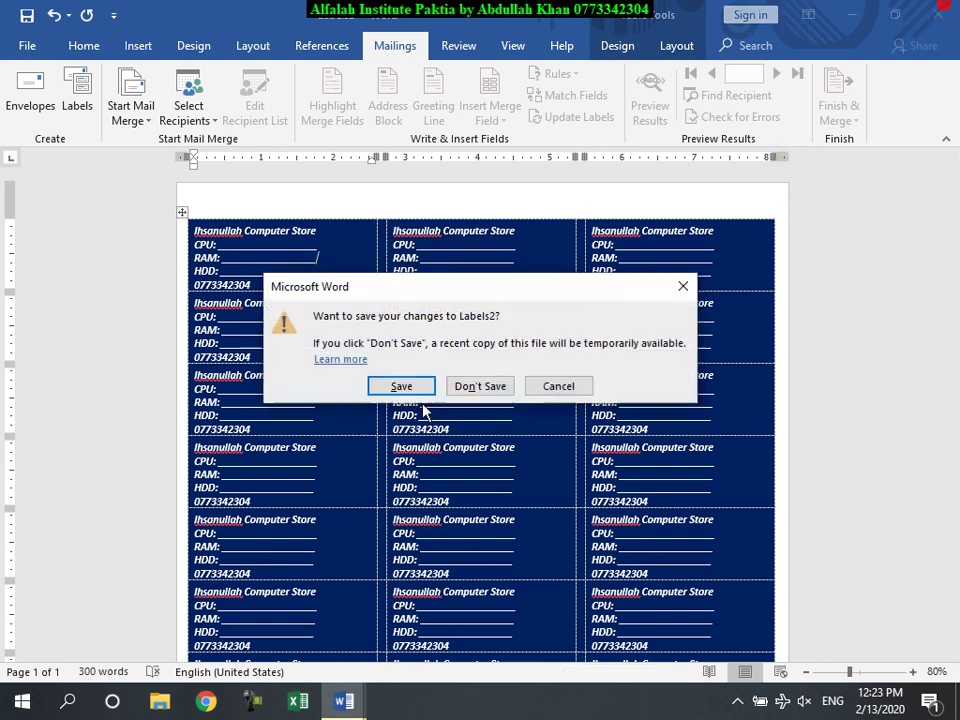
{"action": "left_click", "coordinate": [493, 390]}
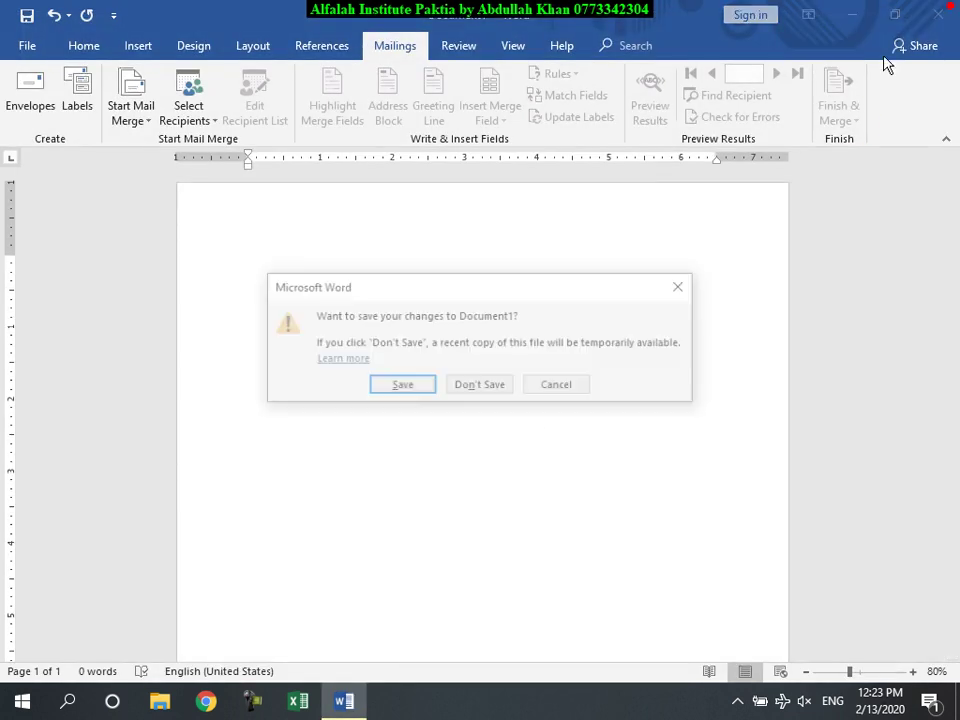